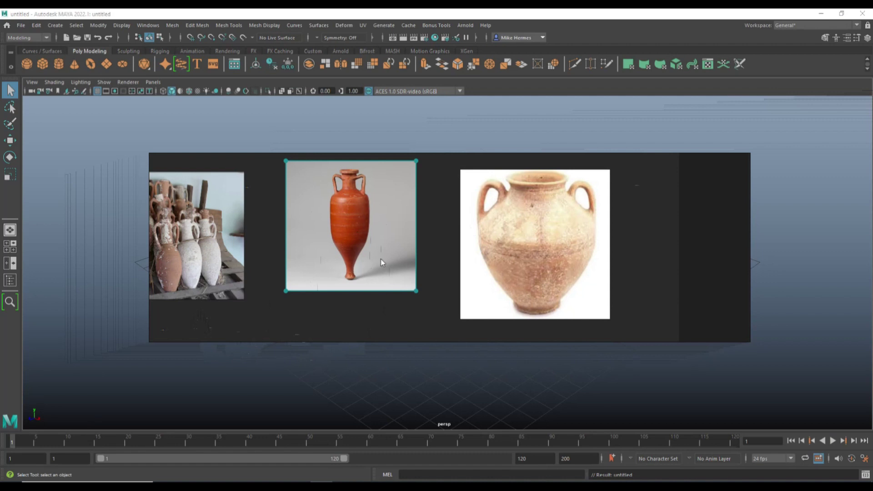
# Move the floating pottery reference board out of the way to clear the modeling viewport.
pyautogui.moveTo(448, 159); pyautogui.dragTo(600, 148, button='right')
pyautogui.keyDown('alt'); pyautogui.moveTo(600, 151); pyautogui.dragTo(418, 155, button='middle'); pyautogui.keyUp('alt')
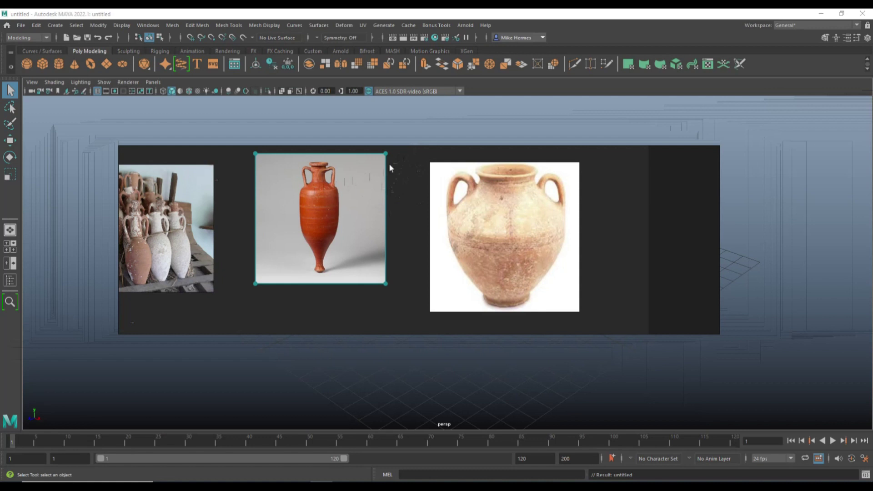
pyautogui.moveTo(411, 157); pyautogui.dragTo(872, 123, button='right')
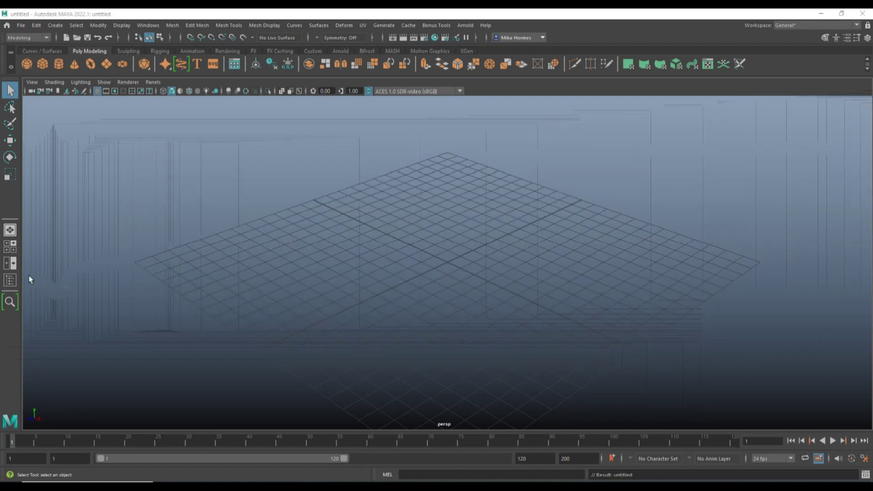
# Import DP114288.jpg from the Desktop as an image plane in the front view.
pyautogui.click(10, 247)
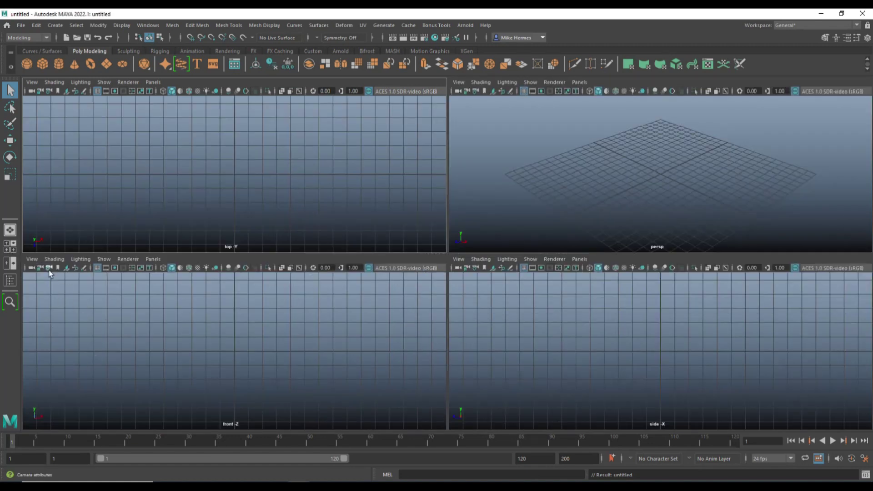
pyautogui.click(32, 259)
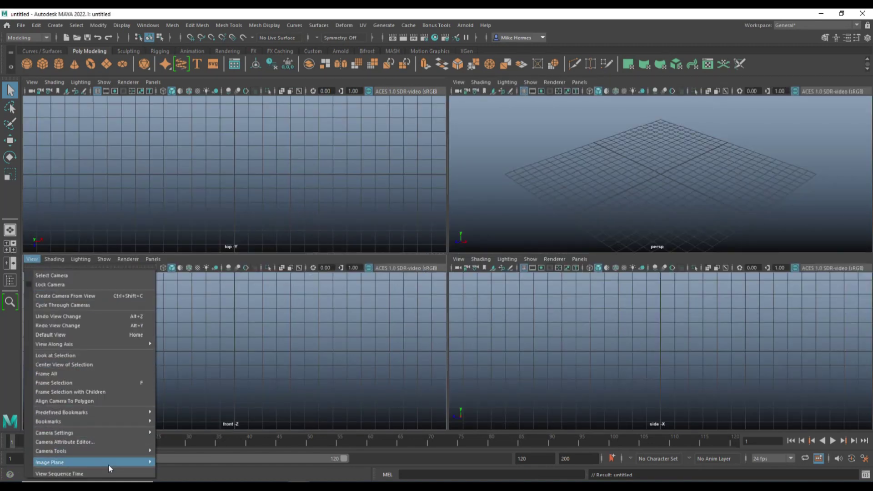
pyautogui.moveTo(109, 462)
pyautogui.click(191, 460)
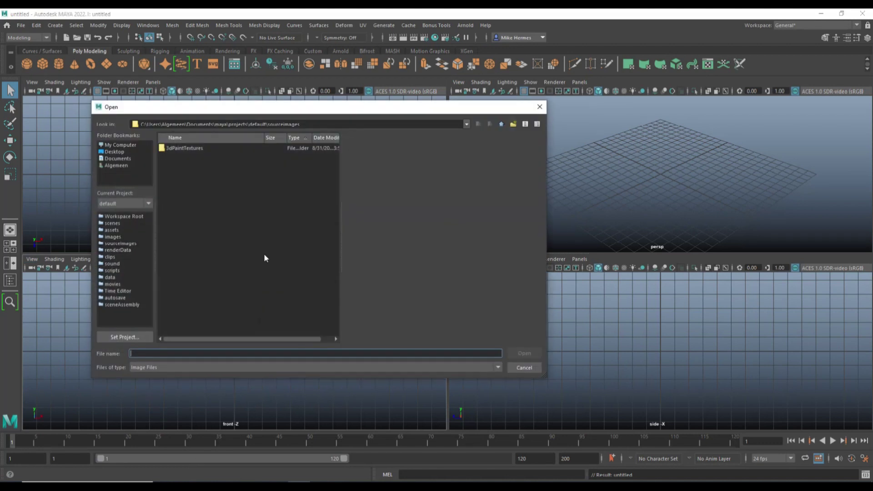
pyautogui.click(113, 152)
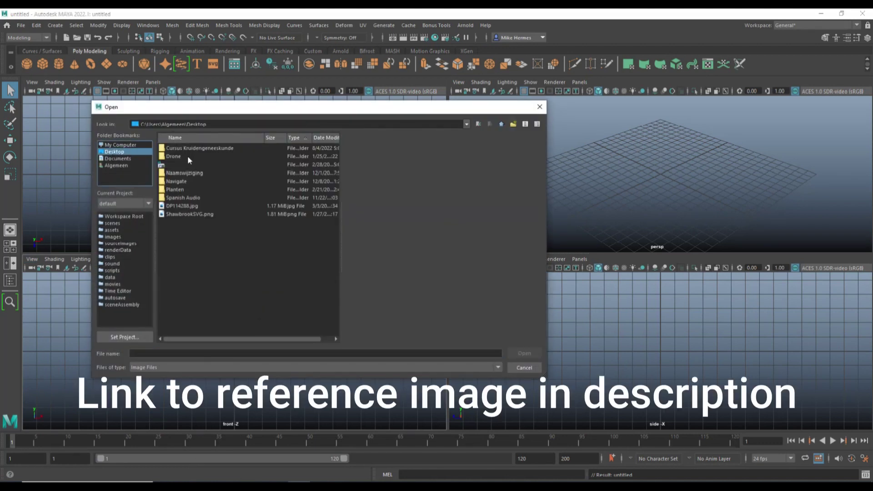
pyautogui.click(182, 206)
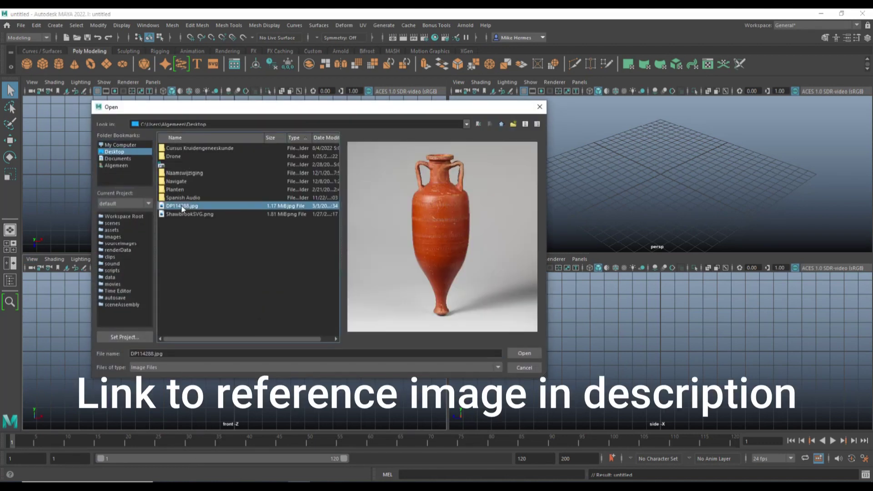
pyautogui.click(524, 353)
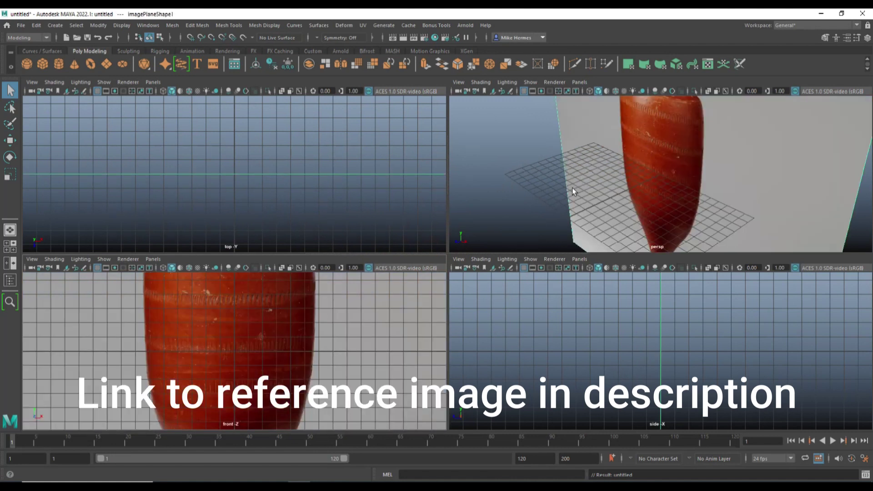
# Scale the image plane uniformly to about 0.18, raise it about 5.7 cm and push it back about 10.6 cm in Z.
pyautogui.press('space')
pyautogui.scroll(-9, 416, 260)
pyautogui.keyDown('alt'); pyautogui.moveTo(414, 298); pyautogui.dragTo(446, 298); pyautogui.keyUp('alt')
pyautogui.press('r')
pyautogui.moveTo(446, 263); pyautogui.dragTo(328, 279)
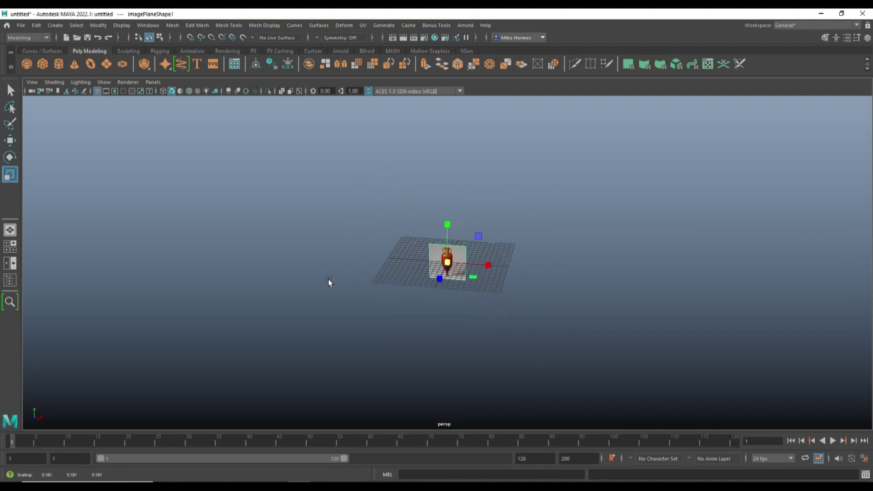
pyautogui.press('w')
pyautogui.moveTo(447, 226); pyautogui.dragTo(446, 200)
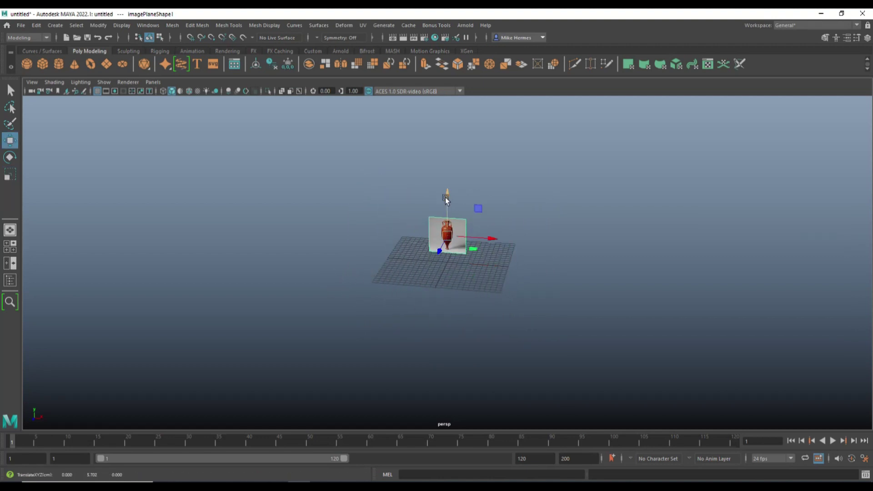
pyautogui.moveTo(438, 251); pyautogui.dragTo(446, 232)
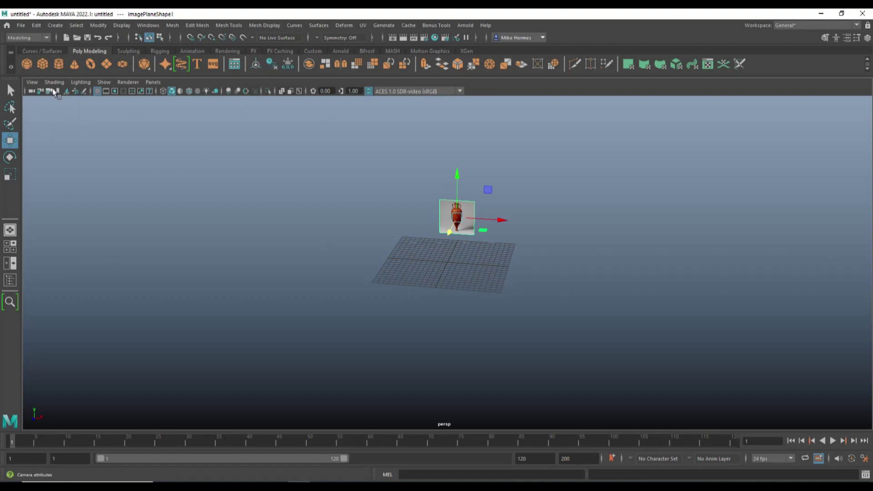
# Create a polygon cylinder at the origin and delete its top and bottom cap faces.
pyautogui.click(59, 64)
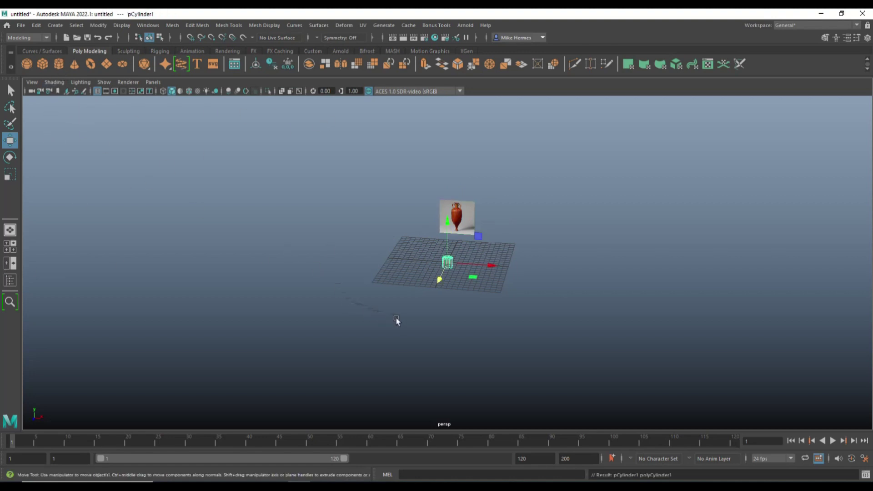
pyautogui.scroll(2, 380, 317)
pyautogui.press('space')
pyautogui.press('space')
pyautogui.moveTo(471, 190); pyautogui.dragTo(477, 217, button='right')
pyautogui.moveTo(438, 255); pyautogui.dragTo(487, 288)
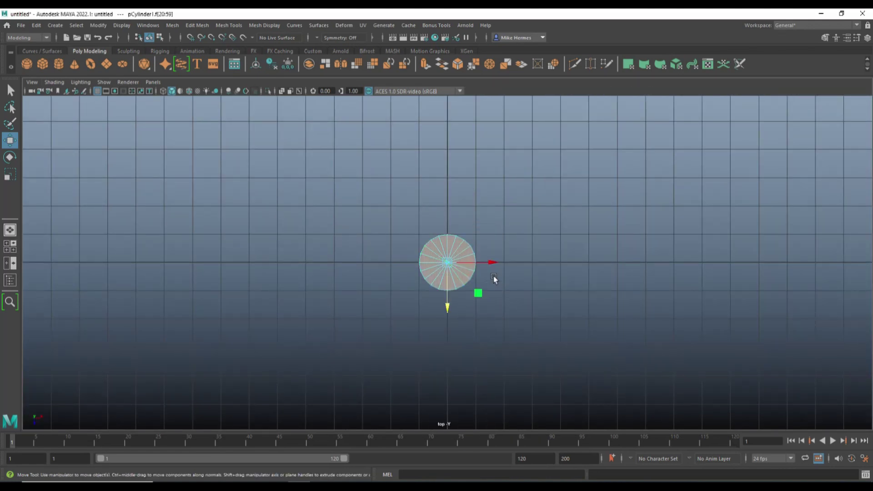
pyautogui.click(495, 279)
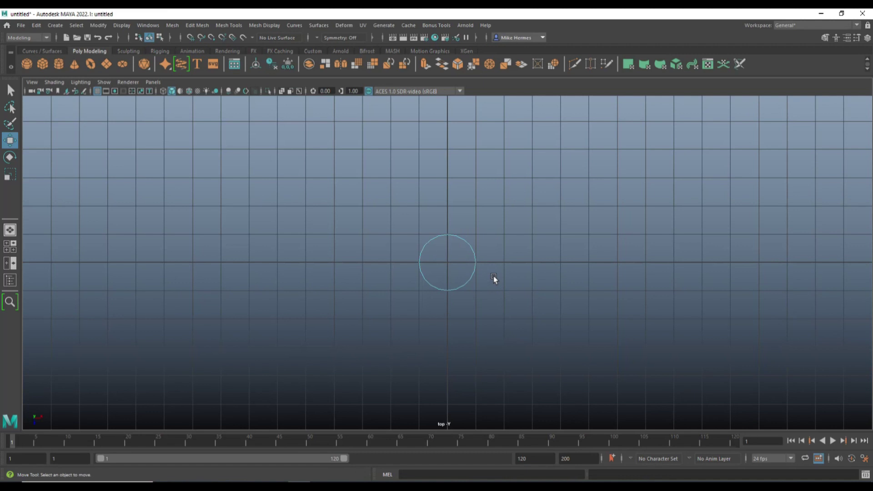
# In the front view, lower the image plane to about 3.05 cm so the amphora stands on the ground line, and enable X-ray display.
pyautogui.click(7, 248)
pyautogui.press('space')
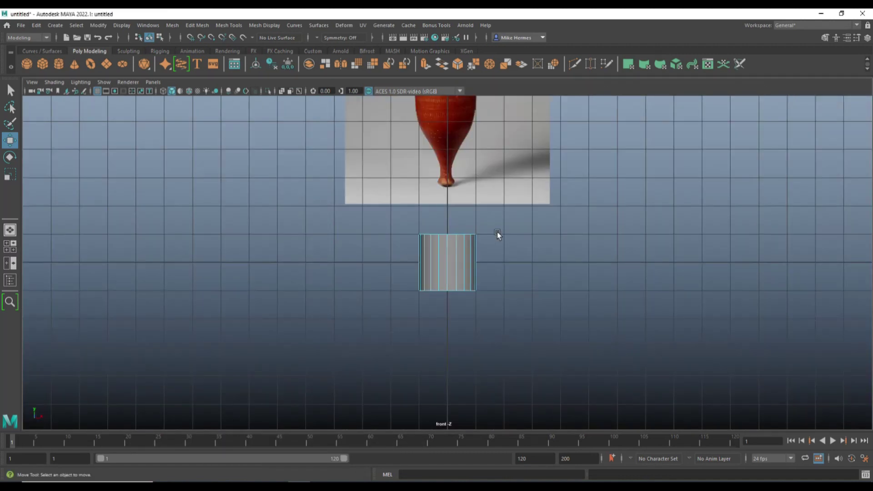
pyautogui.click(523, 188)
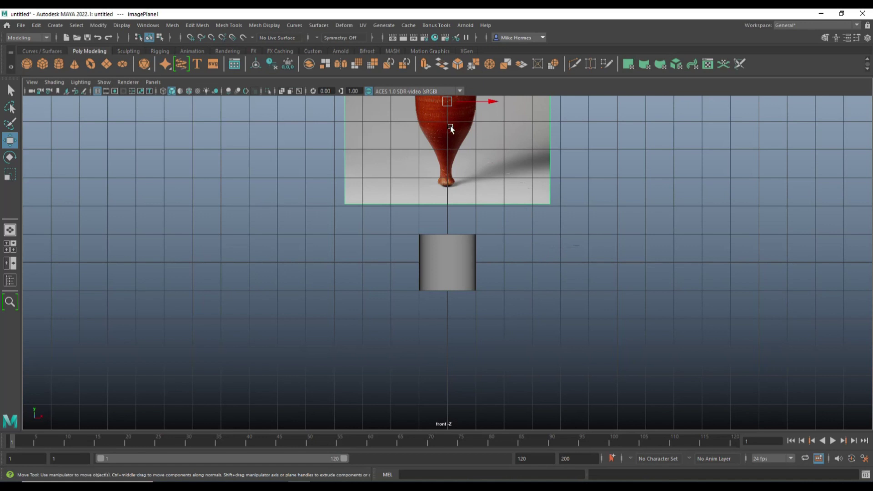
pyautogui.scroll(-1, 450, 137)
pyautogui.moveTo(445, 101); pyautogui.dragTo(447, 159)
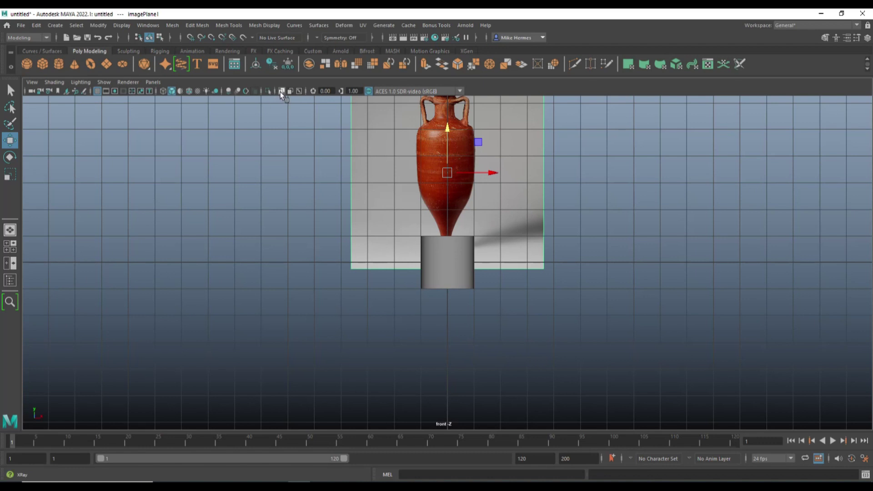
pyautogui.click(281, 93)
pyautogui.moveTo(447, 129); pyautogui.dragTo(448, 139)
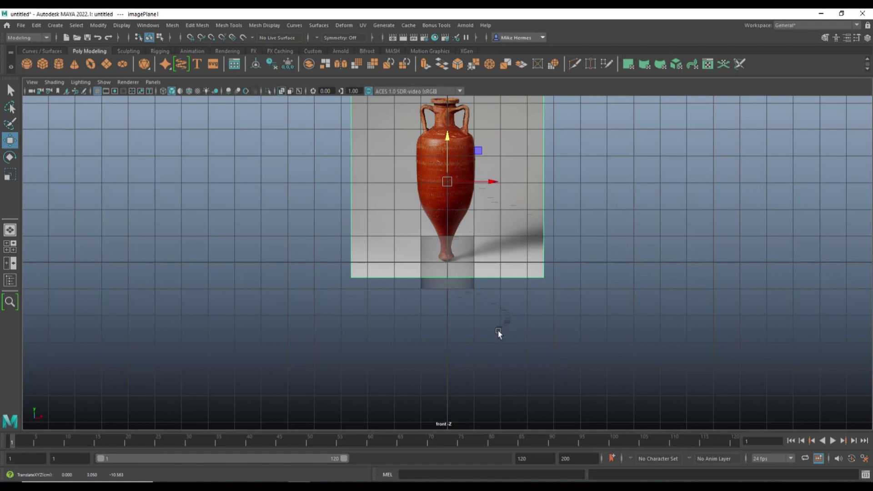
# Raise the cylinder to about 0.98 cm and scale it uniformly to about 0.19.
pyautogui.click(459, 285)
pyautogui.moveTo(448, 214); pyautogui.dragTo(447, 191)
pyautogui.press('f')
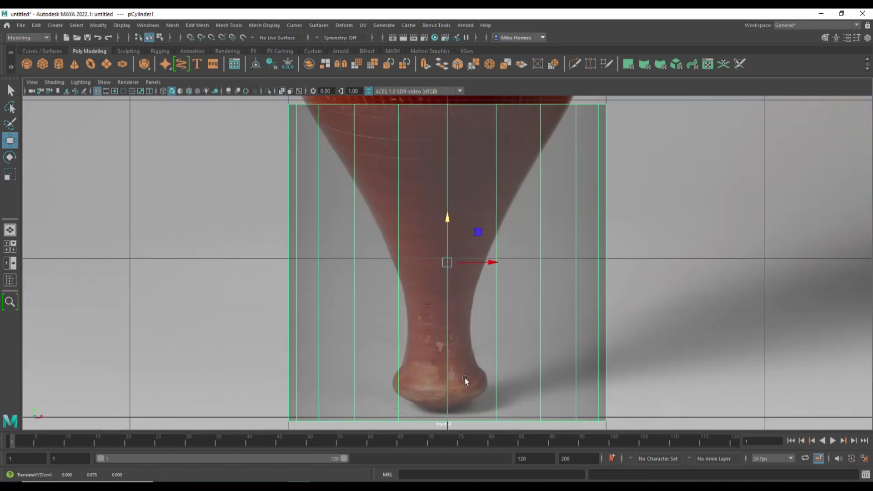
pyautogui.press('r')
pyautogui.moveTo(447, 263); pyautogui.dragTo(225, 386)
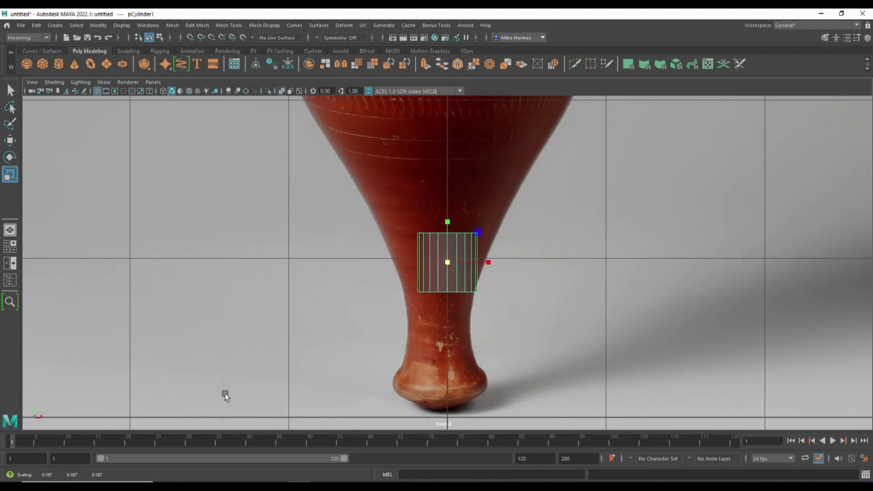
# Shift the image plane slightly in positive X to center the amphora's foot on the vertical axis.
pyautogui.click(287, 380)
pyautogui.scroll(-5, 413, 375)
pyautogui.scroll(1, 386, 384)
pyautogui.press('w')
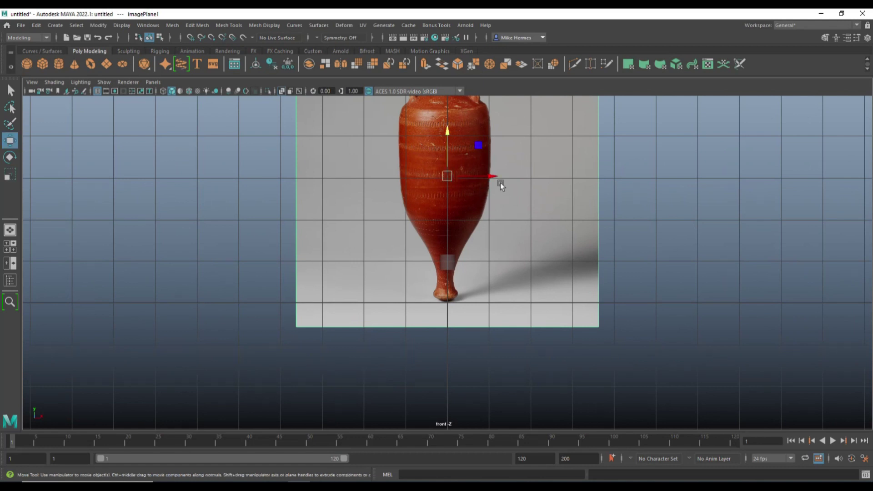
pyautogui.moveTo(493, 174); pyautogui.dragTo(493, 174)
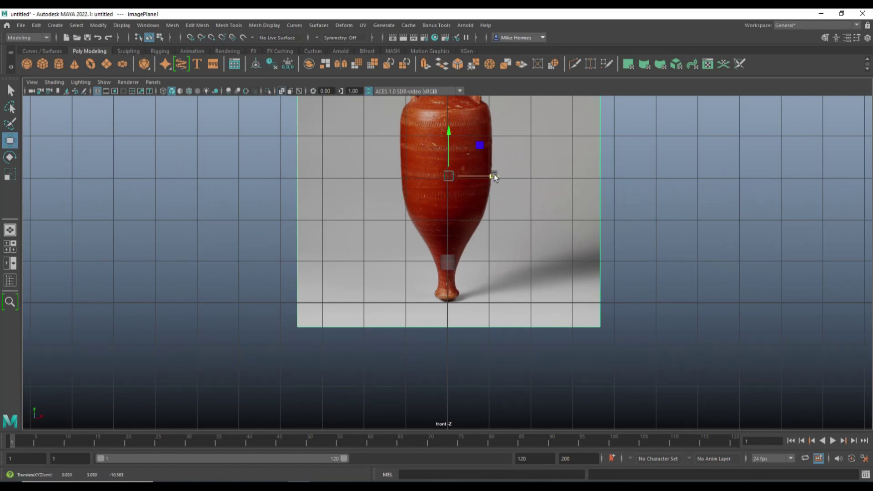
# Lower the small cylinder onto the amphora's foot, at a height of about 0.18 cm.
pyautogui.click(450, 260)
pyautogui.press('f')
pyautogui.scroll(-10, 425, 300)
pyautogui.moveTo(448, 223); pyautogui.dragTo(463, 282)
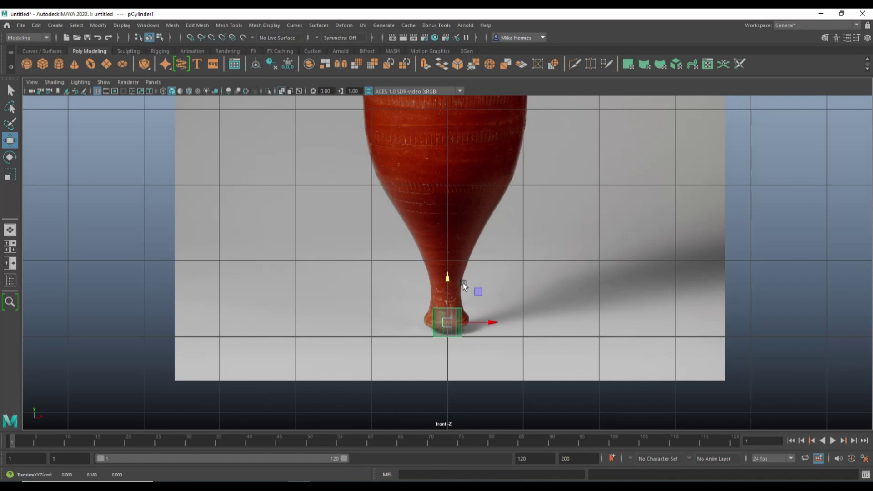
pyautogui.press('f')
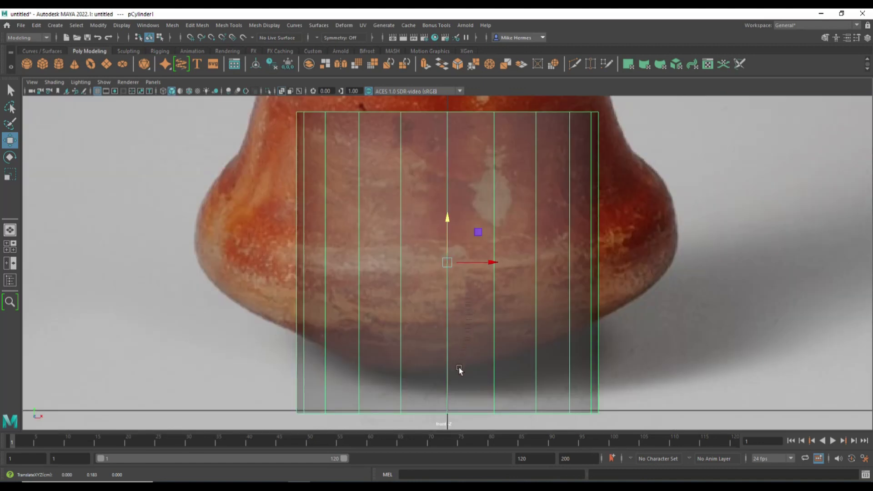
# Lower the cylinder's top ring of vertices to just above its base and scale the ring outward into a shallow flare.
pyautogui.moveTo(383, 178); pyautogui.dragTo(343, 177, button='right')
pyautogui.moveTo(255, 105); pyautogui.dragTo(625, 144)
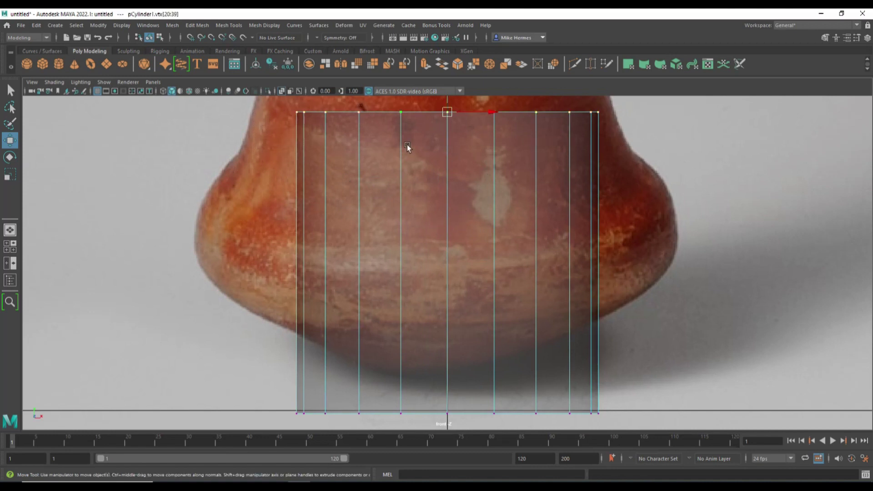
pyautogui.moveTo(447, 103); pyautogui.dragTo(505, 385)
pyautogui.press('r')
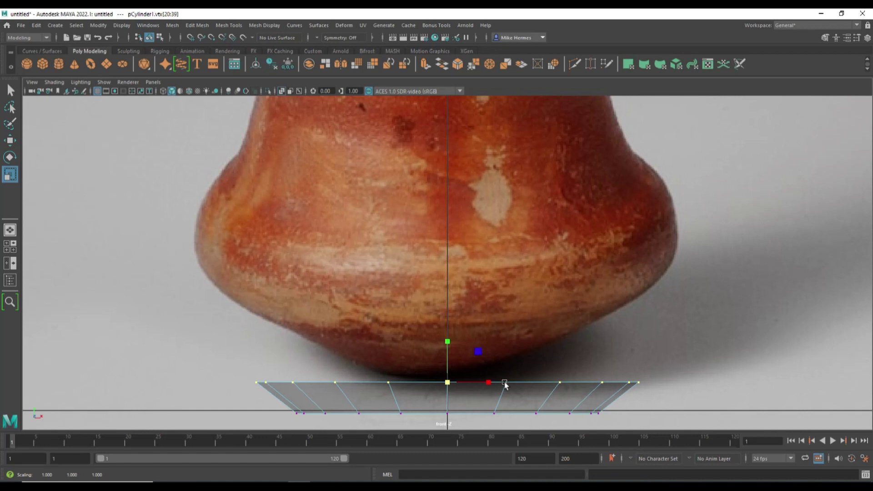
# Switch the flattened cylinder to edge selection and select its whole top edge loop.
pyautogui.rightClick(475, 380)
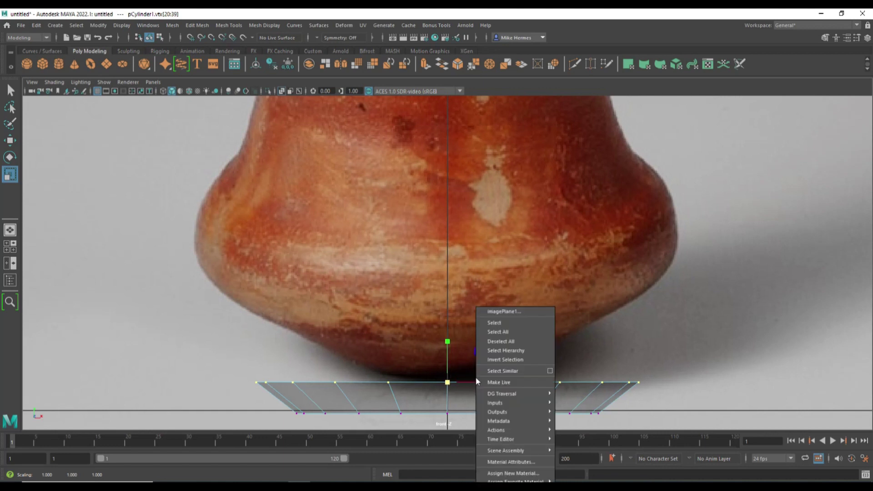
pyautogui.click(499, 311)
pyautogui.rightClick(382, 394)
pyautogui.click(344, 371)
pyautogui.moveTo(343, 371); pyautogui.dragTo(345, 223, button='right')
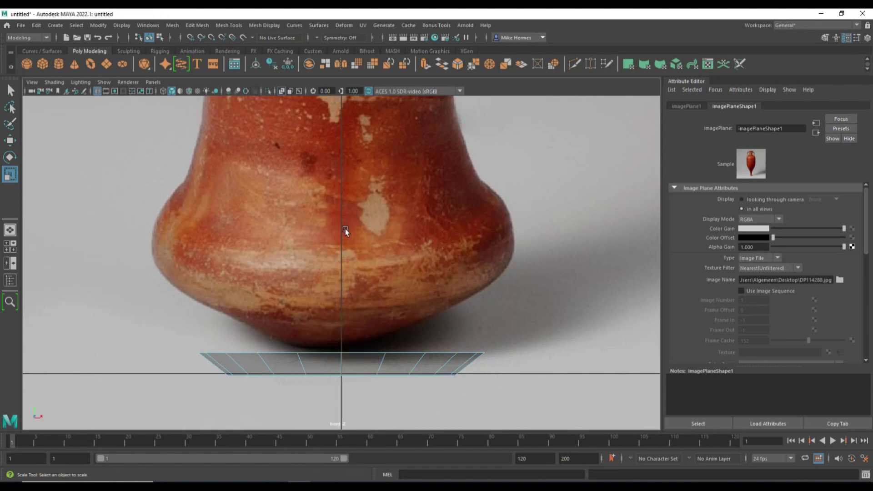
pyautogui.doubleClick(323, 351)
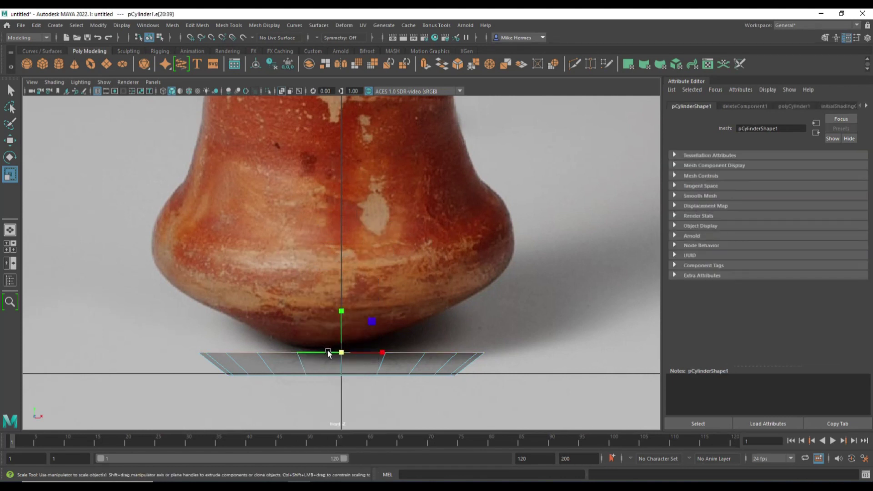
pyautogui.press('w')
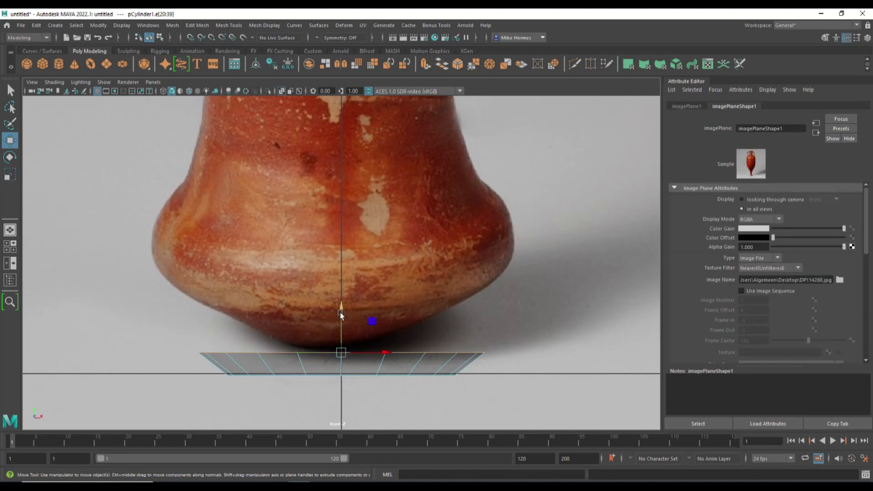
pyautogui.moveTo(340, 308)
pyautogui.mouseDown()
pyautogui.moveTo(341, 298)
pyautogui.moveTo(338, 306)
pyautogui.mouseUp()
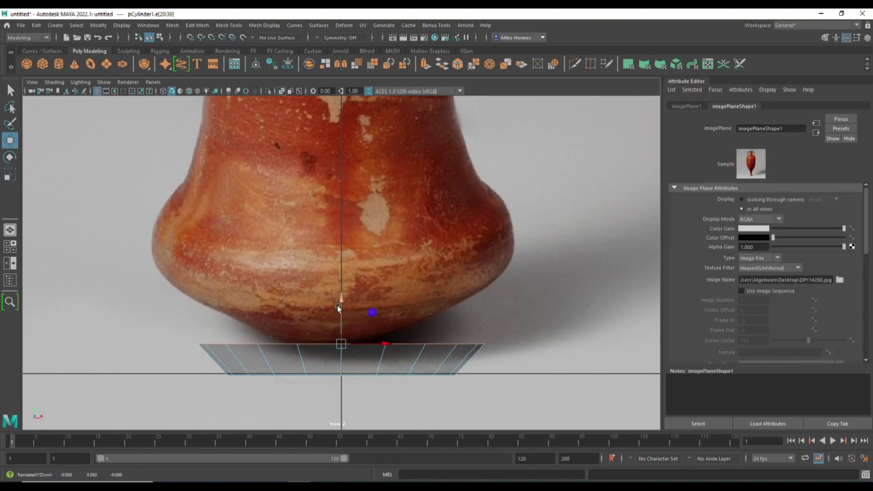
pyautogui.hotkey('ctrl', 'z')
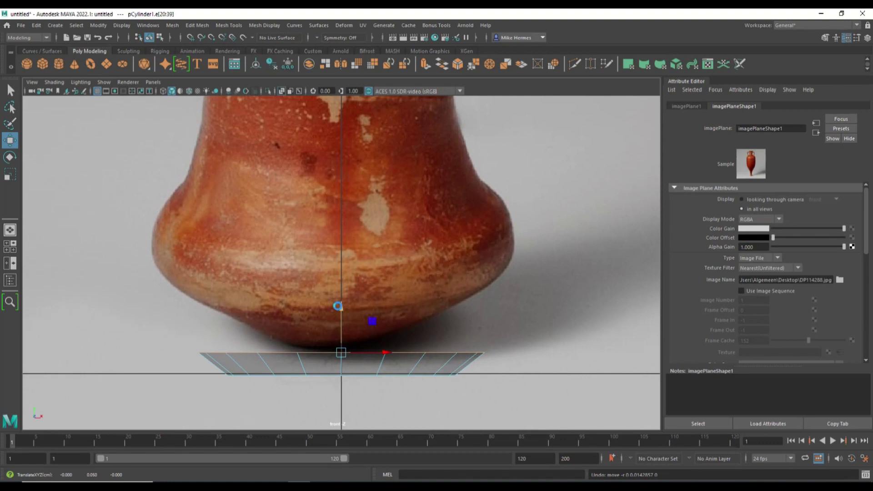
# Extrude the top edge loop straight up to a height of about 0.06 cm.
pyautogui.hotkey('ctrl', 'e')
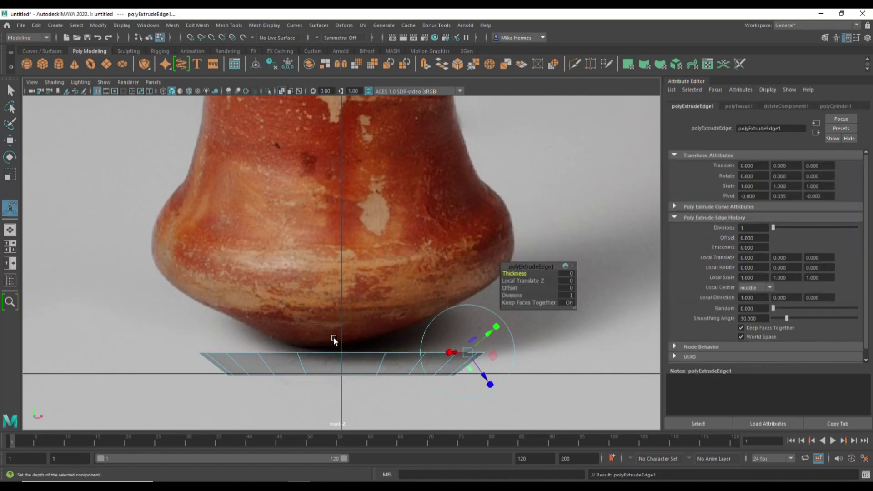
pyautogui.press('w')
pyautogui.moveTo(341, 319); pyautogui.dragTo(338, 291)
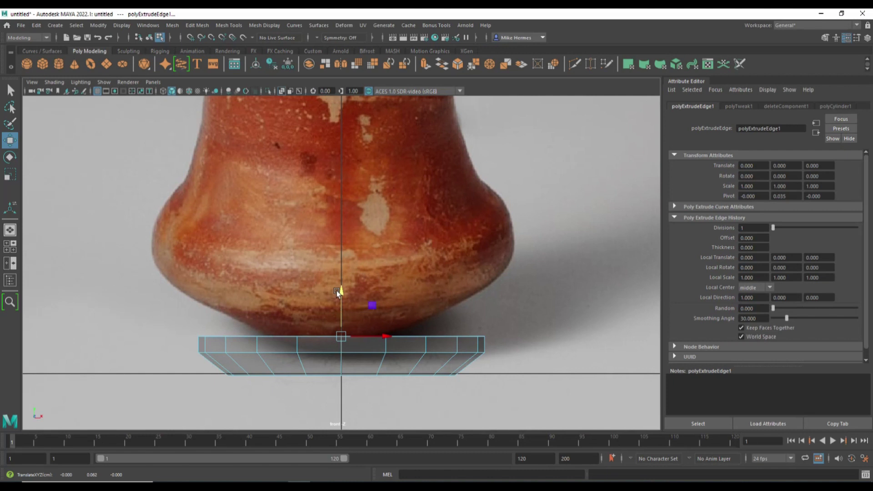
# Extrude the top edge loop, scale it outward past the foot's edge and raise it to a height of about 0.08 cm.
pyautogui.hotkey('ctrl', 'e')
pyautogui.press('r')
pyautogui.moveTo(342, 335); pyautogui.dragTo(376, 335)
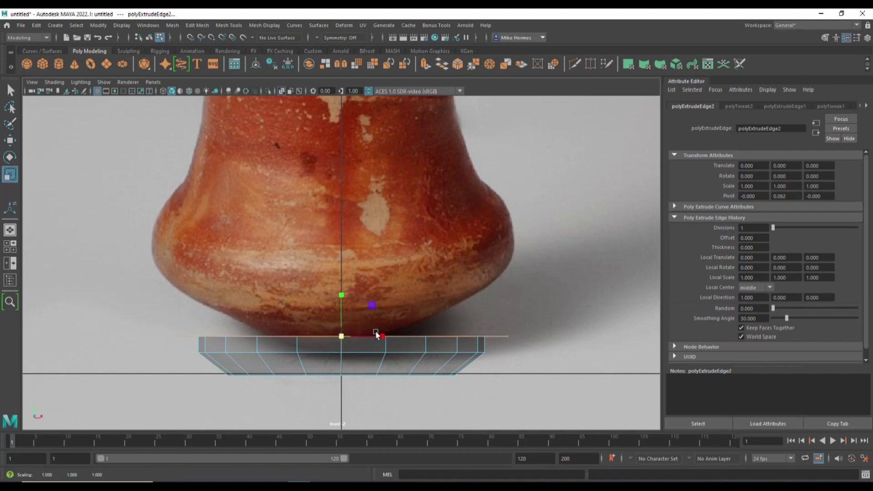
pyautogui.press('w')
pyautogui.moveTo(341, 293); pyautogui.dragTo(339, 283)
# Extrude the loop up to a height of about 0.16 cm and scale it outward to the foot bulge's widest outline.
pyautogui.hotkey('ctrl', 'e')
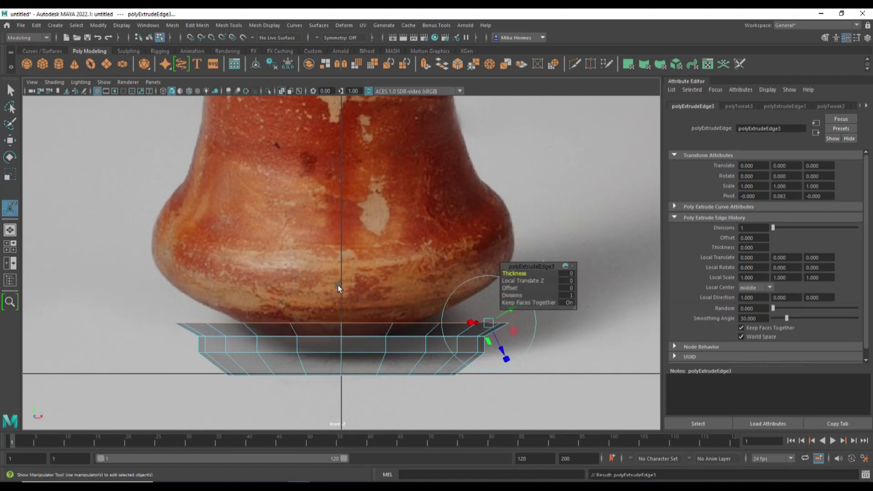
pyautogui.press('w')
pyautogui.moveTo(339, 276); pyautogui.dragTo(336, 233)
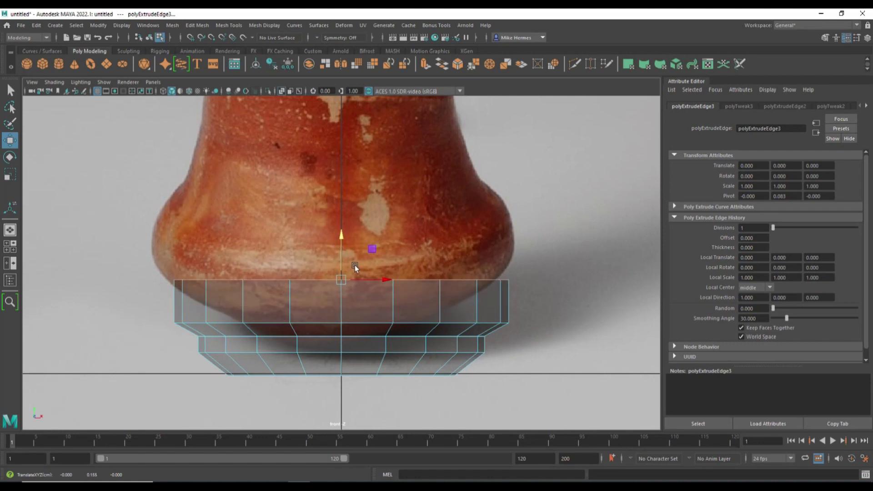
pyautogui.press('r')
pyautogui.moveTo(342, 280); pyautogui.dragTo(374, 280)
pyautogui.keyDown('shift'); pyautogui.moveTo(372, 298); pyautogui.dragTo(368, 300, button='right'); pyautogui.keyUp('shift')
# Extrude the bulge straight up to about 0.26 cm, and extrude one more ring that narrows above it.
pyautogui.moveTo(344, 241); pyautogui.dragTo(323, 176)
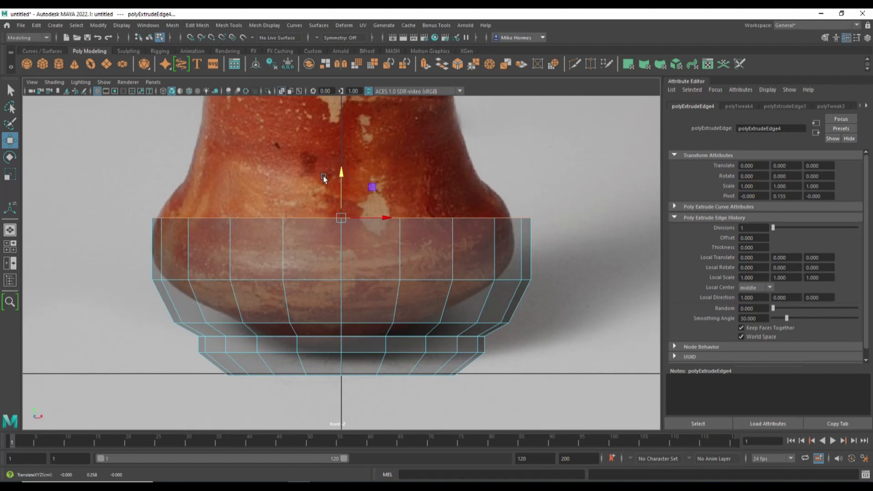
pyautogui.hotkey('ctrl', 'e')
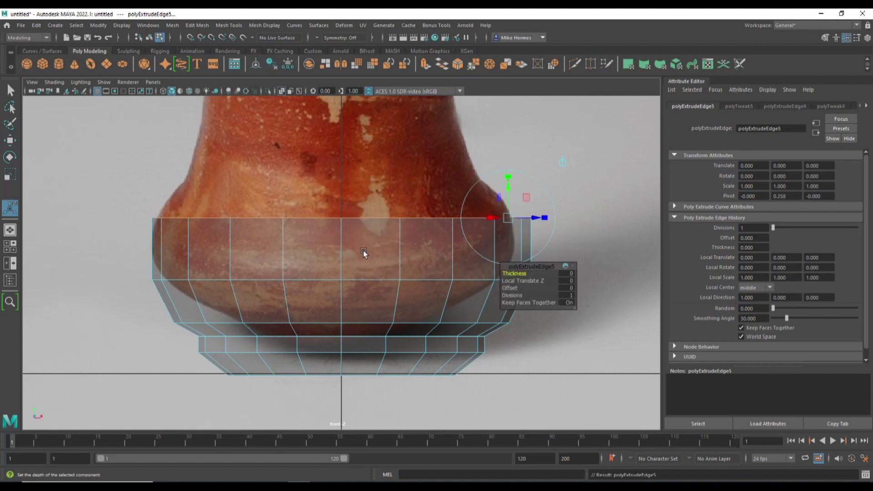
pyautogui.press('w')
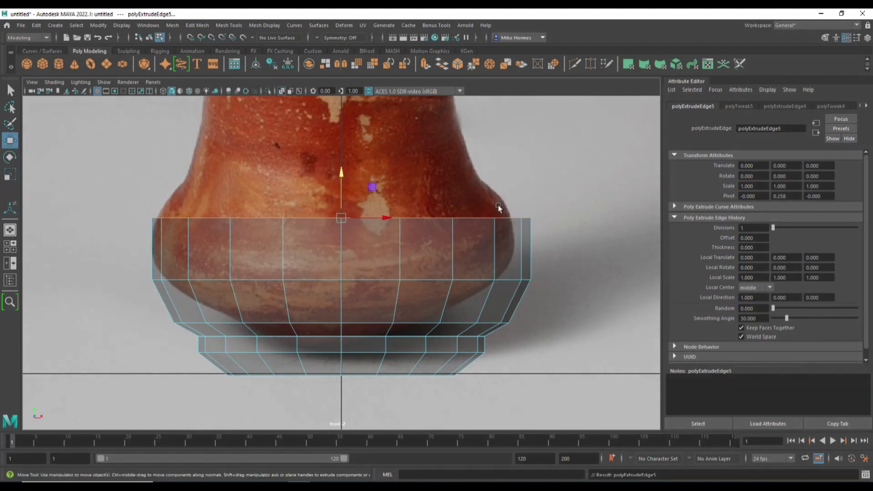
pyautogui.moveTo(341, 173); pyautogui.dragTo(307, 182)
pyautogui.press('r')
pyautogui.keyDown('alt'); pyautogui.moveTo(343, 171); pyautogui.dragTo(356, 366, button='middle'); pyautogui.keyUp('alt')
# Extrude another ring upward above the foot bulge and scale it inward to the vase's narrow stem.
pyautogui.hotkey('ctrl', 'e')
pyautogui.press('w')
pyautogui.moveTo(356, 337); pyautogui.dragTo(356, 266)
pyautogui.press('r')
pyautogui.moveTo(355, 304); pyautogui.dragTo(322, 309)
# Extrude two more rings up the stem to a height of about 0.70 cm and widen the uppermost slightly.
pyautogui.hotkey('ctrl', 'e')
pyautogui.press('w')
pyautogui.moveTo(348, 259); pyautogui.dragTo(346, 97)
pyautogui.hotkey('ctrl', 'e')
pyautogui.press('w')
pyautogui.press('r')
pyautogui.moveTo(355, 145); pyautogui.dragTo(364, 146)
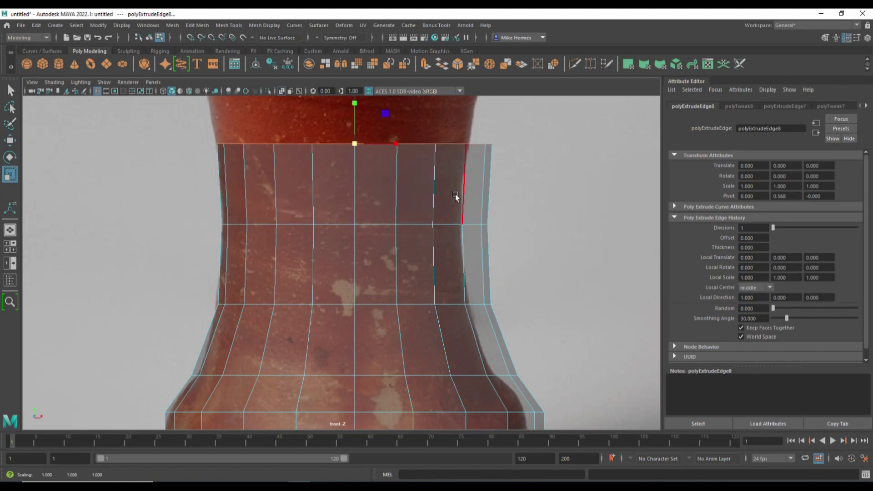
# Extrude one ring above the stem and scale it outward by about 1.16 to follow the widening outline.
pyautogui.keyDown('alt'); pyautogui.moveTo(235, 97); pyautogui.dragTo(256, 321, button='middle'); pyautogui.keyUp('alt')
pyautogui.hotkey('ctrl', 'e')
pyautogui.press('w')
pyautogui.moveTo(369, 331); pyautogui.dragTo(369, 238)
pyautogui.press('r')
pyautogui.moveTo(376, 286); pyautogui.dragTo(409, 288)
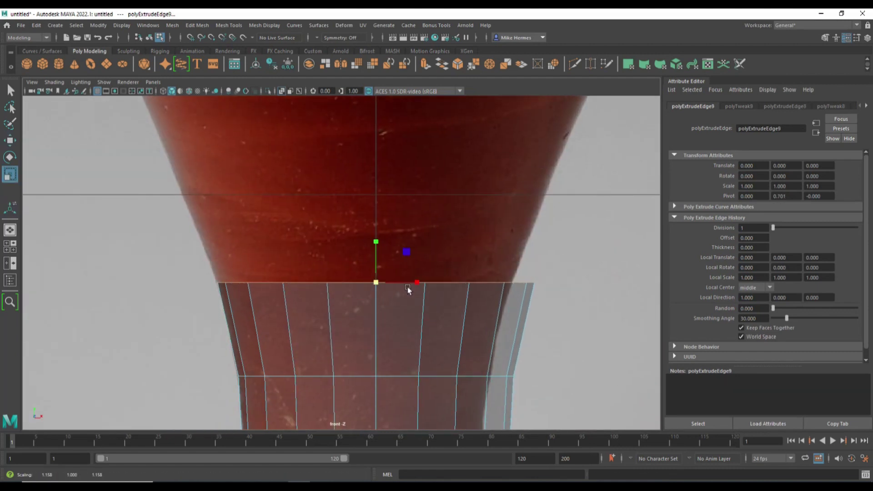
# Extrude the next ring up the flaring lower body and scale it outward to the reference outline.
pyautogui.hotkey('ctrl', 'e')
pyautogui.press('w')
pyautogui.moveTo(374, 239); pyautogui.dragTo(373, 140)
pyautogui.press('r')
pyautogui.moveTo(376, 183); pyautogui.dragTo(426, 202)
pyautogui.keyDown('alt'); pyautogui.moveTo(382, 214); pyautogui.dragTo(368, 372, button='middle'); pyautogui.keyUp('alt')
pyautogui.scroll(-12, 368, 372)
pyautogui.scroll(4, 368, 373)
# Extrude two further rings up the lower body, scaling each one outward to match the vase's outline.
pyautogui.hotkey('ctrl', 'e')
pyautogui.press('w')
pyautogui.moveTo(353, 241); pyautogui.dragTo(354, 221)
pyautogui.press('r')
pyautogui.moveTo(354, 262); pyautogui.dragTo(369, 268)
pyautogui.hotkey('ctrl', 'e')
pyautogui.press('w')
pyautogui.moveTo(353, 220); pyautogui.dragTo(353, 196)
pyautogui.press('r')
pyautogui.moveTo(355, 239); pyautogui.dragTo(370, 246)
# Continue the widening belly with two more extruded rings fitted to the reference outline.
pyautogui.hotkey('ctrl', 'e')
pyautogui.press('w')
pyautogui.moveTo(353, 191); pyautogui.dragTo(395, 200)
pyautogui.press('r')
pyautogui.hotkey('ctrl', 'e')
pyautogui.press('w')
pyautogui.moveTo(353, 142); pyautogui.dragTo(378, 151)
pyautogui.press('r')
pyautogui.keyDown('alt'); pyautogui.moveTo(481, 234); pyautogui.dragTo(505, 405, button='middle'); pyautogui.keyUp('alt')
# Extrude four successive rings up the amphora's main body to the start of the shoulder.
pyautogui.hotkey('ctrl', 'e')
pyautogui.press('w')
pyautogui.moveTo(378, 291); pyautogui.dragTo(379, 69)
pyautogui.press('r')
pyautogui.hotkey('ctrl', 'e')
pyautogui.press('w')
pyautogui.hotkey('ctrl', 'e')
pyautogui.press('w')
pyautogui.hotkey('ctrl', 'e')
pyautogui.press('w')
# Extrude two rings up the lower shoulder and scale each inward along the reference outline.
pyautogui.press('f')
pyautogui.scroll(5, 430, 218)
pyautogui.hotkey('ctrl', 'e')
pyautogui.press('w')
pyautogui.moveTo(343, 215); pyautogui.dragTo(319, 228)
pyautogui.press('r')
pyautogui.hotkey('ctrl', 'e')
pyautogui.press('w')
pyautogui.moveTo(341, 183); pyautogui.dragTo(341, 164)
pyautogui.press('r')
pyautogui.moveTo(342, 208); pyautogui.dragTo(306, 216)
# Extrude two more shoulder rings, narrowing them to the base of the neck at a height of about 5.20 cm.
pyautogui.hotkey('ctrl', 'e')
pyautogui.press('w')
pyautogui.moveTo(342, 162); pyautogui.dragTo(342, 141)
pyautogui.press('r')
pyautogui.moveTo(342, 186); pyautogui.dragTo(283, 197)
pyautogui.hotkey('ctrl', 'e')
pyautogui.press('w')
pyautogui.moveTo(342, 141); pyautogui.dragTo(343, 121)
pyautogui.press('r')
pyautogui.moveTo(342, 165); pyautogui.dragTo(313, 172)
pyautogui.keyDown('alt'); pyautogui.moveTo(248, 193); pyautogui.dragTo(246, 327, button='middle'); pyautogui.keyUp('alt')
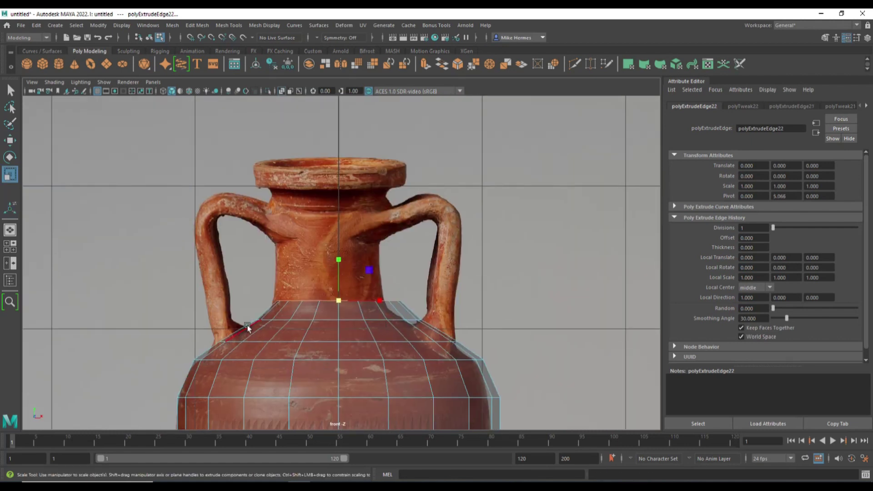
# Extrude the neck straight up to the underside of the rim, at a height of about 5.99 cm.
pyautogui.hotkey('ctrl', 'e')
pyautogui.press('w')
pyautogui.press('w')
pyautogui.moveTo(343, 257); pyautogui.dragTo(334, 144)
# Extrude the neck's top loop outward to the rim's width and extrude it up to a height of about 6.16 cm.
pyautogui.hotkey('ctrl', 'e')
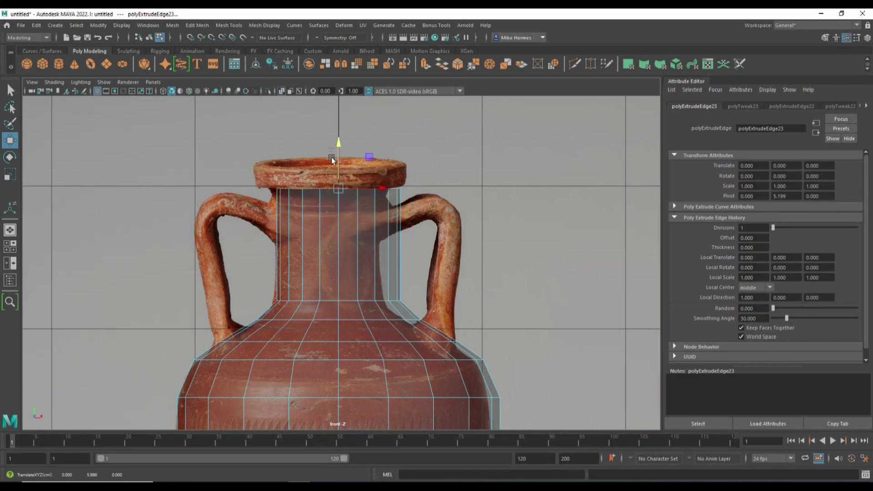
pyautogui.press('r')
pyautogui.moveTo(335, 188); pyautogui.dragTo(361, 190)
pyautogui.hotkey('ctrl', 'e')
pyautogui.press('w')
pyautogui.moveTo(338, 160); pyautogui.dragTo(333, 118)
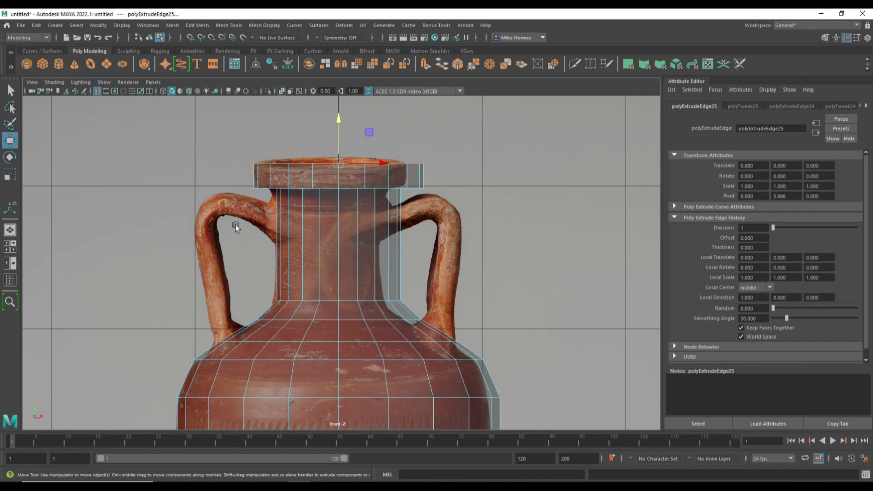
# Frame the amphora's mouth in the perspective view and select the rim's whole top edge loop.
pyautogui.press('space')
pyautogui.press('space')
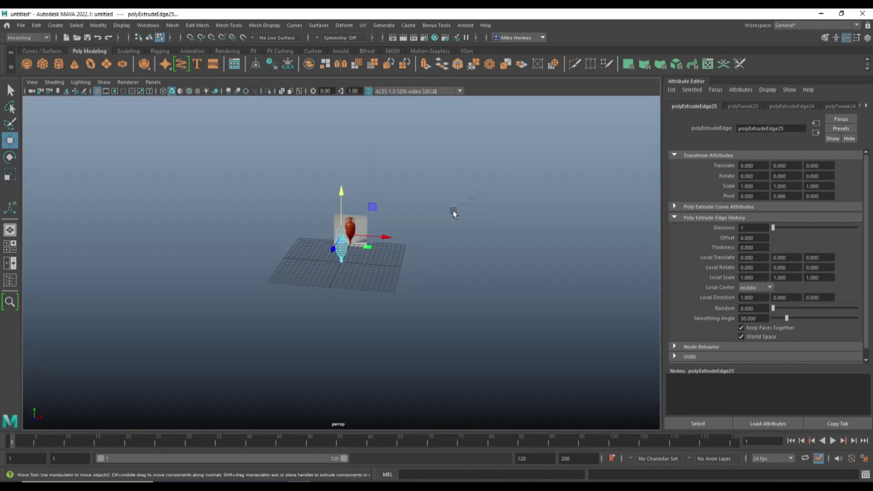
pyautogui.press('f')
pyautogui.scroll(-3, 355, 241)
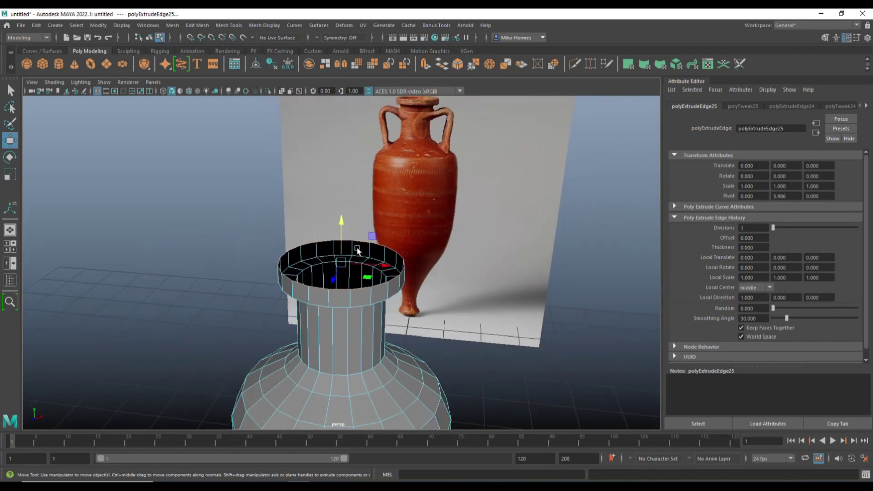
pyautogui.keyDown('alt'); pyautogui.moveTo(359, 283); pyautogui.dragTo(366, 305); pyautogui.keyUp('alt')
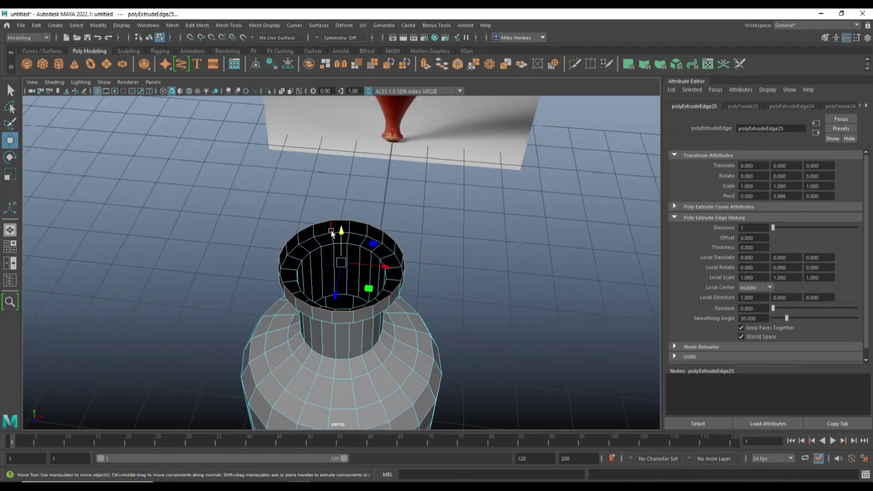
pyautogui.moveTo(333, 217); pyautogui.dragTo(333, 190, button='right')
pyautogui.click(326, 220)
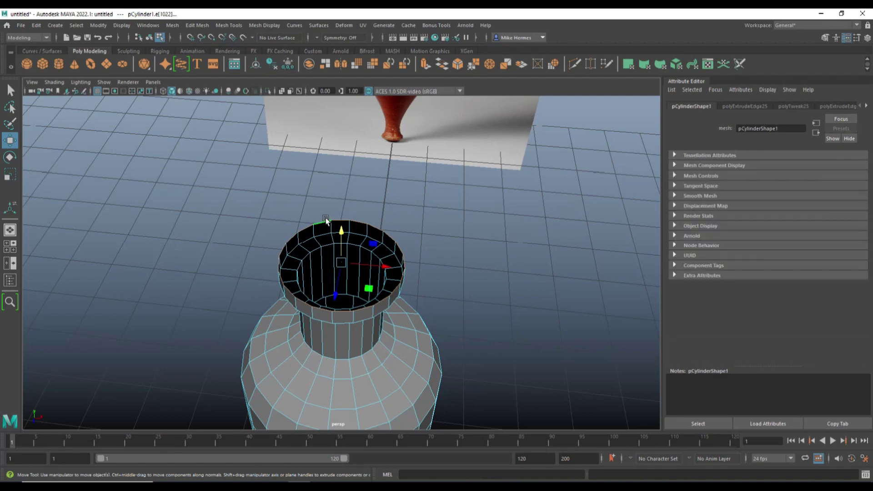
# Extrude the rim's top loop inward to form the lip's thickness, and extrude it down inside to about 6.03 cm.
pyautogui.hotkey('ctrl', 'e')
pyautogui.press('r')
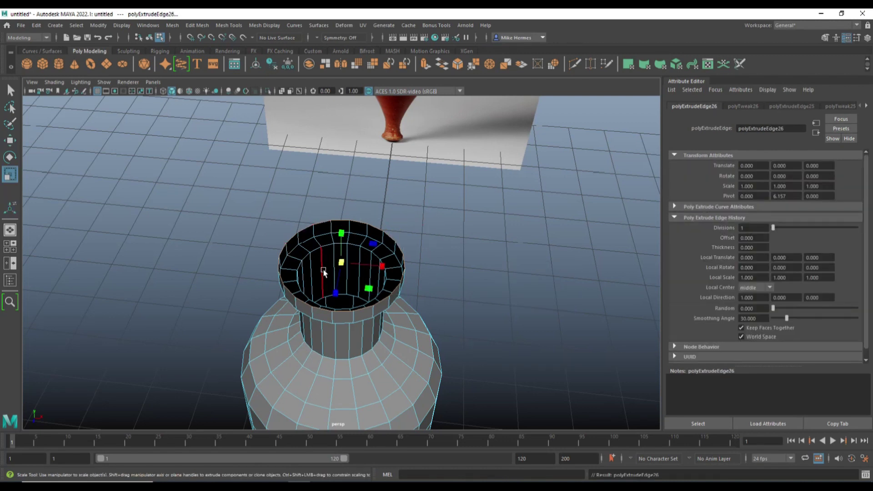
pyautogui.moveTo(342, 262); pyautogui.dragTo(324, 272)
pyautogui.hotkey('ctrl', 'e')
pyautogui.press('w')
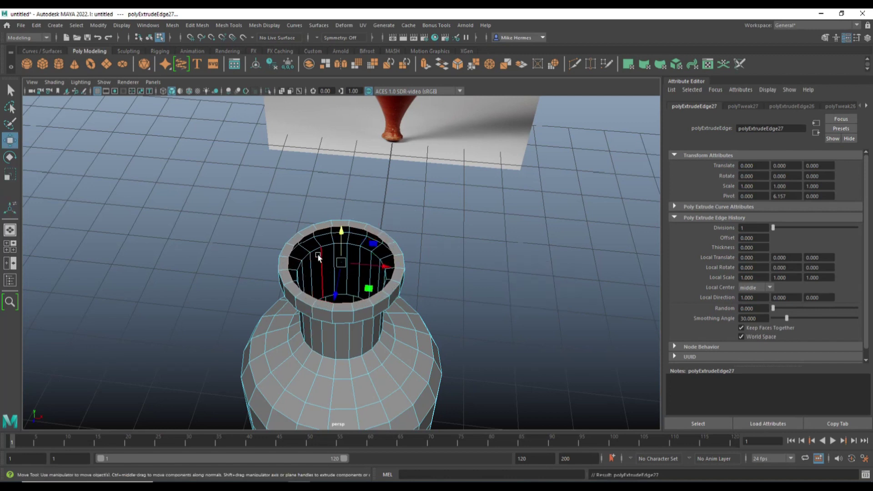
pyautogui.moveTo(341, 232); pyautogui.dragTo(333, 274)
pyautogui.press('r')
# Extrude the inner loop down to about 5.99 cm and scale it inward slightly to form a ledge.
pyautogui.hotkey('ctrl', 'e')
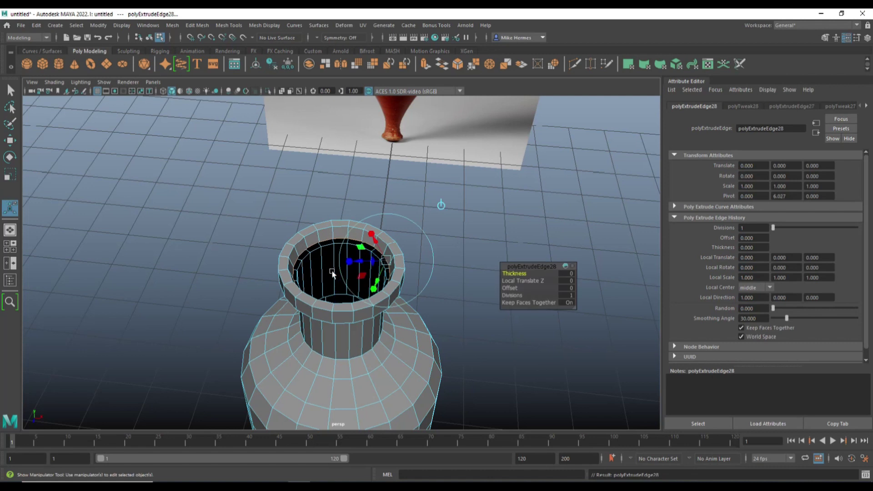
pyautogui.press('w')
pyautogui.moveTo(339, 240); pyautogui.dragTo(341, 250)
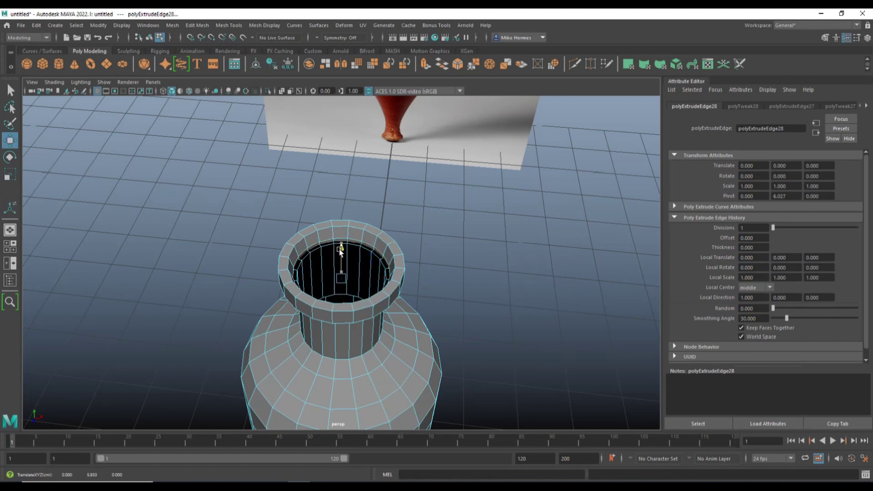
pyautogui.press('r')
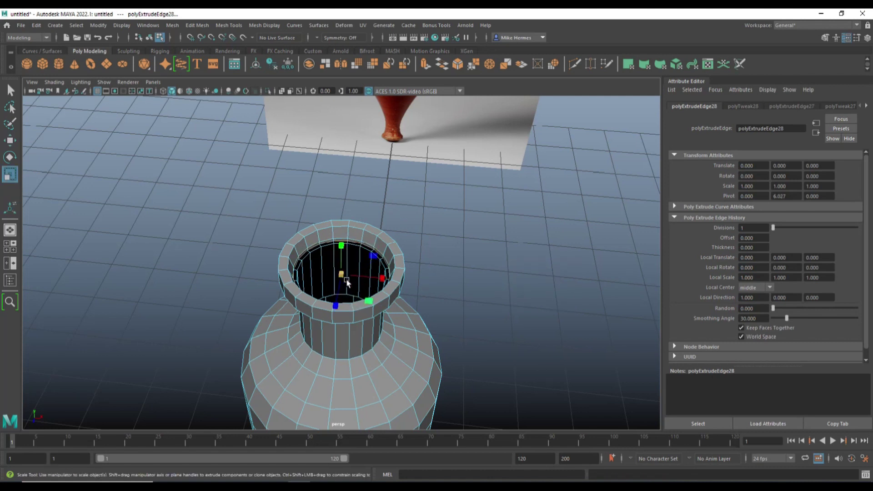
pyautogui.keyDown('shift'); pyautogui.moveTo(342, 277); pyautogui.dragTo(337, 288); pyautogui.keyUp('shift')
# Extrude the inner loop down through the neck to its base to form the inside wall.
pyautogui.press('t')
pyautogui.press('w')
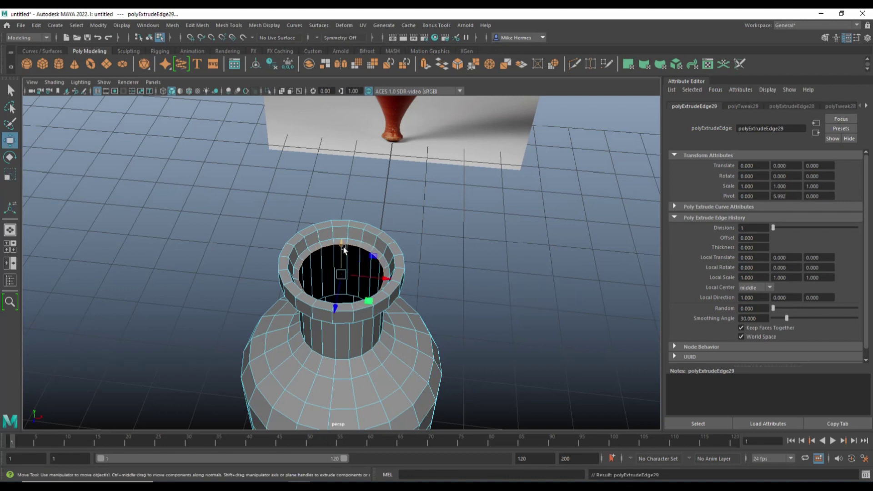
pyautogui.moveTo(342, 247); pyautogui.dragTo(395, 296)
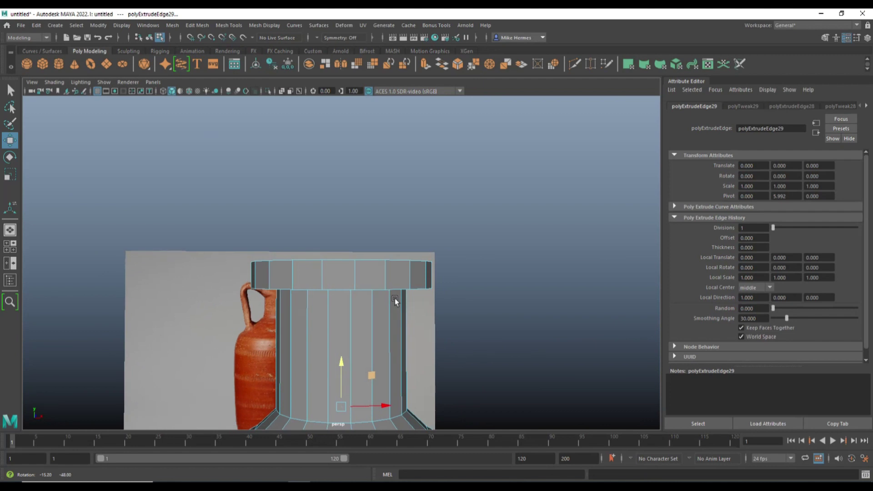
# Return to object mode, check the neck and rim in smooth preview, and switch back to the unsmoothed display.
pyautogui.rightClick(344, 240)
pyautogui.click(376, 228)
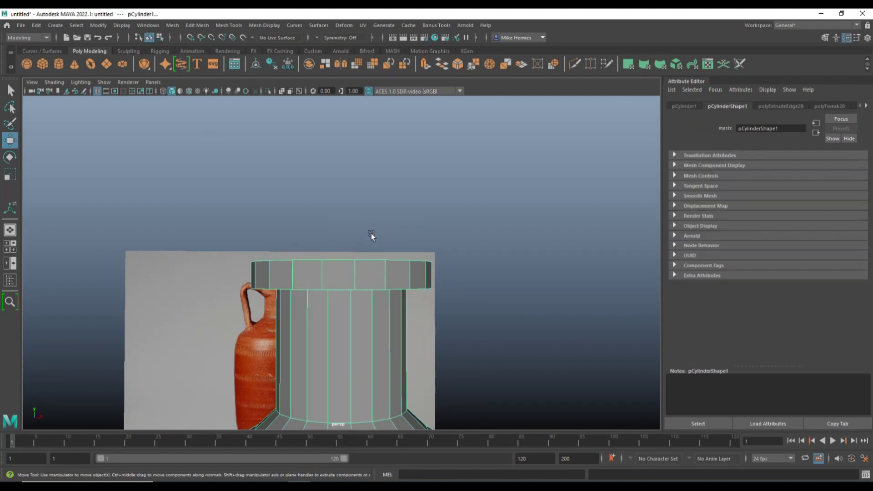
pyautogui.press('3')
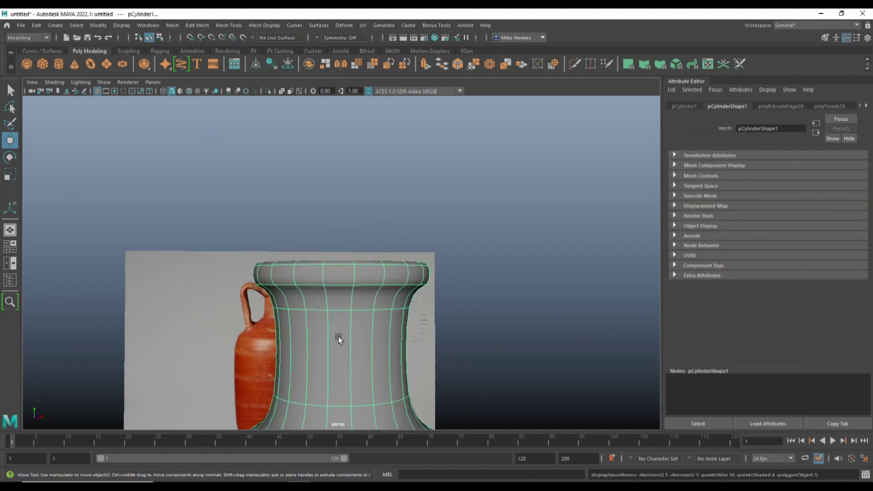
pyautogui.press('1')
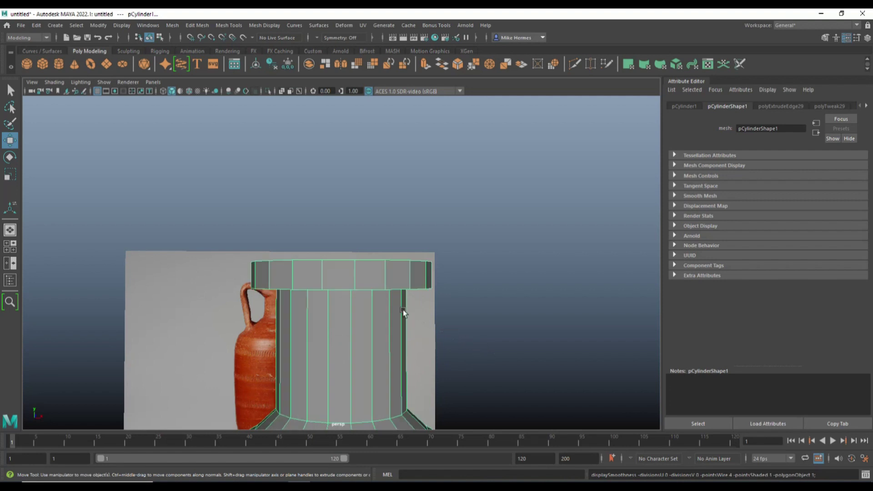
# Switch to edge selection and select the rim's upper and lower outer edge loops.
pyautogui.keyDown('alt'); pyautogui.moveTo(488, 325); pyautogui.dragTo(491, 342); pyautogui.keyUp('alt')
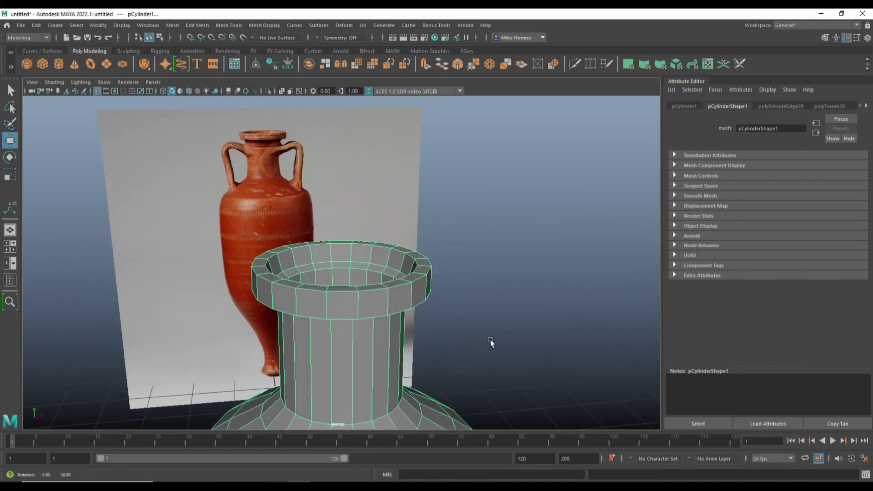
pyautogui.rightClick(318, 248)
pyautogui.click(318, 215)
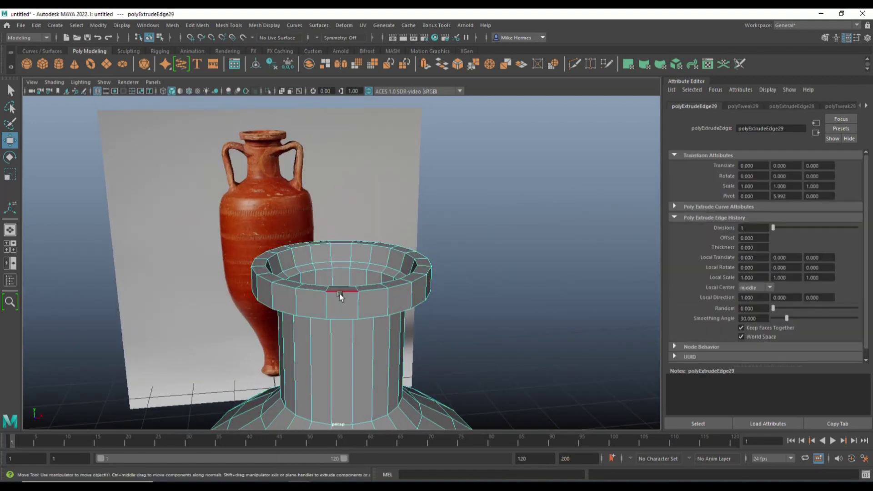
pyautogui.doubleClick(342, 293)
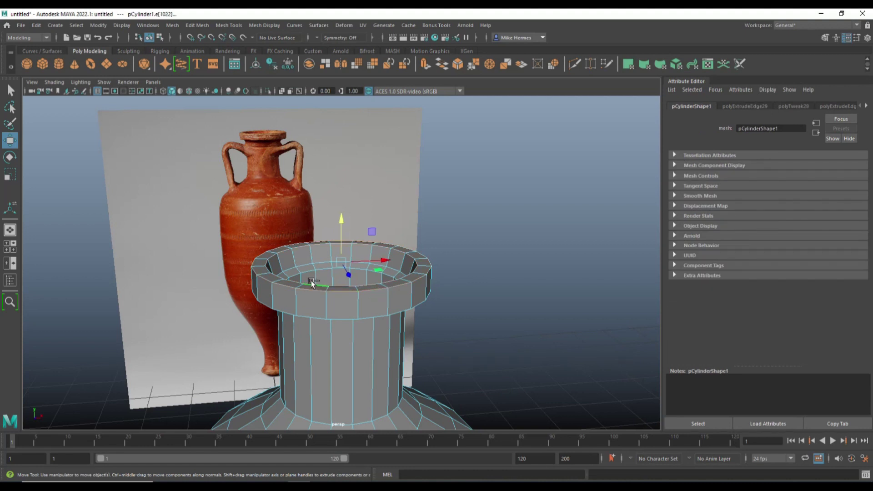
pyautogui.keyDown('shift'); pyautogui.doubleClick(313, 318); pyautogui.keyUp('shift')
pyautogui.keyDown('alt'); pyautogui.moveTo(458, 351); pyautogui.dragTo(460, 320); pyautogui.keyUp('alt')
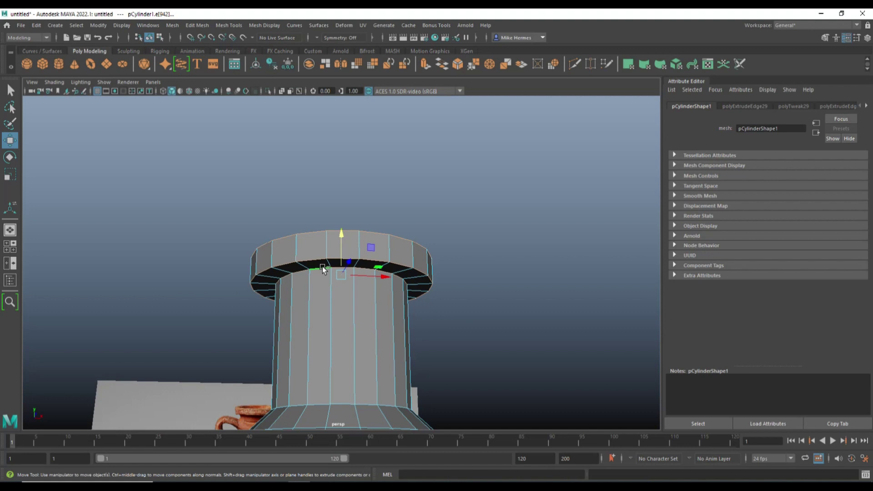
# Bevel the selected rim loops and try bevel fractions of 2 and 1.3.
pyautogui.hotkey('ctrl', 'b')
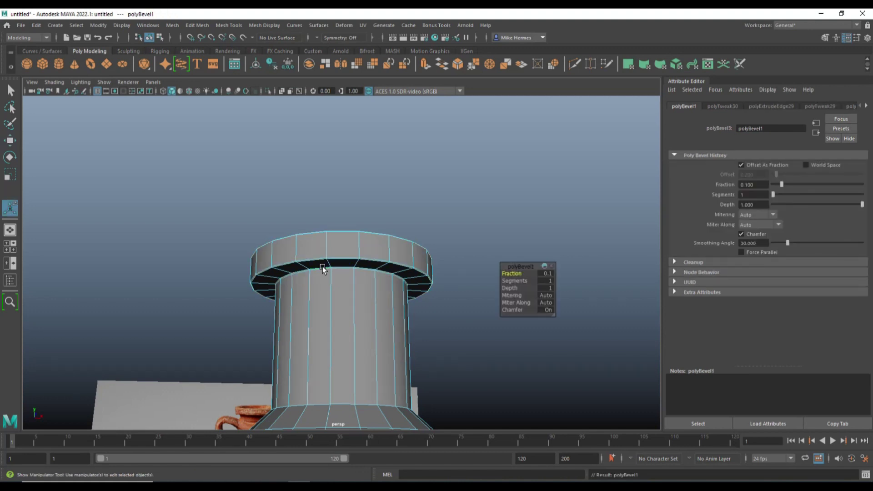
pyautogui.click(547, 274)
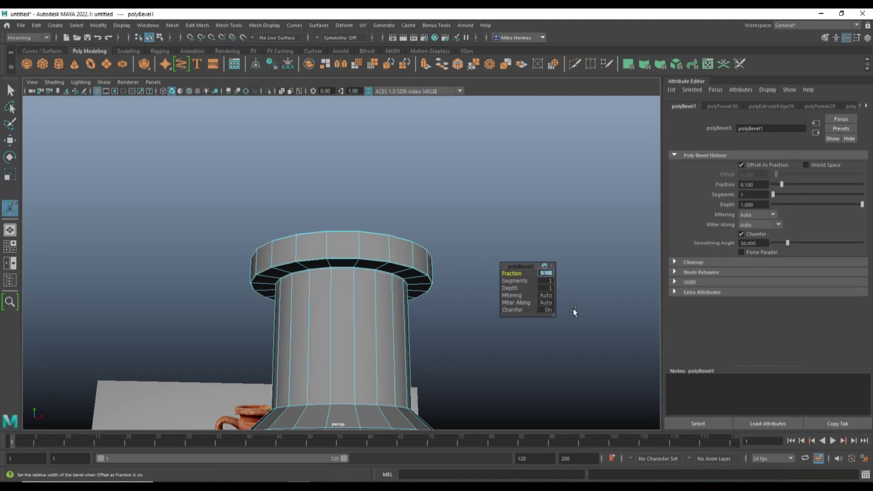
pyautogui.write('0.02')
pyautogui.press('Return')
pyautogui.press('Return')
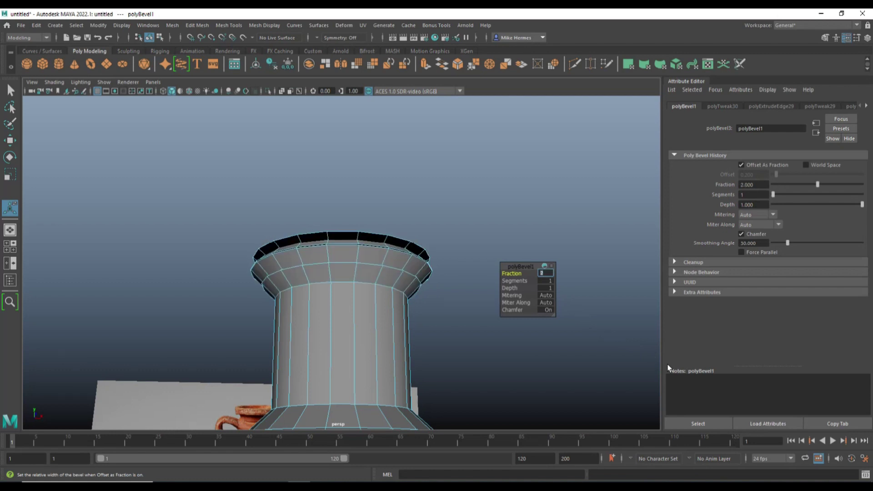
pyautogui.press('Return')
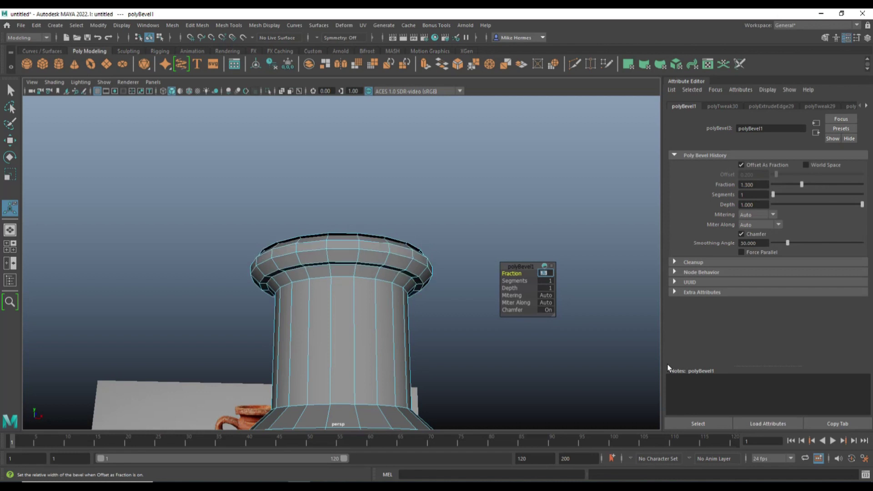
# Set the rim bevel's fraction to 1 and display the amphora in smooth preview in object mode.
pyautogui.keyDown('alt'); pyautogui.moveTo(439, 293); pyautogui.dragTo(446, 321); pyautogui.keyUp('alt')
pyautogui.click(547, 274)
pyautogui.write('1')
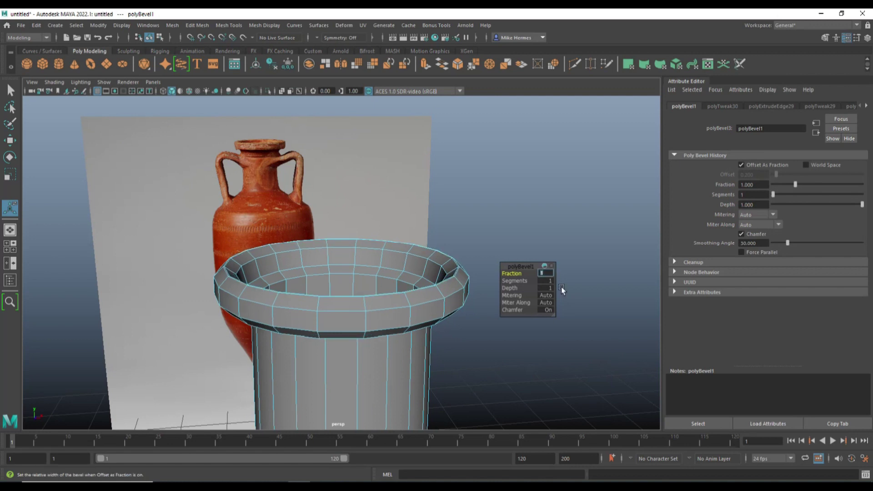
pyautogui.moveTo(385, 244); pyautogui.dragTo(430, 246, button='right')
pyautogui.press('3')
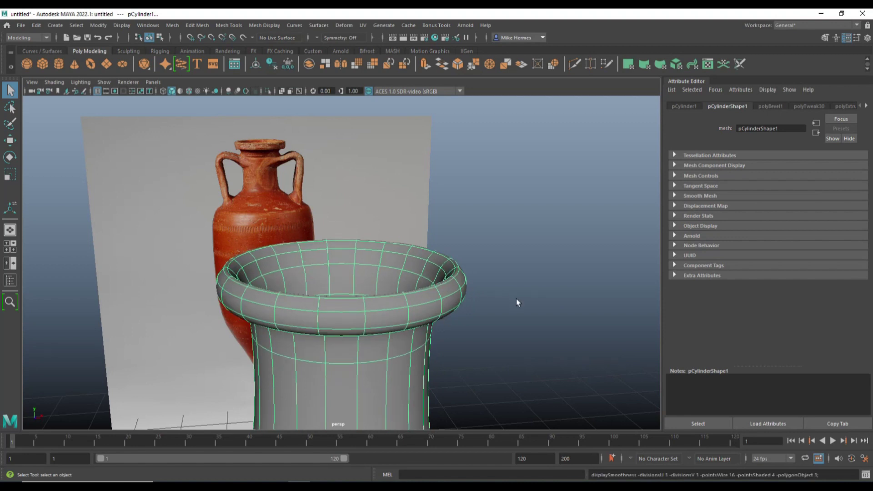
# Deselect the amphora and switch from the perspective view to the front view over the reference image.
pyautogui.click(530, 304)
pyautogui.keyDown('alt'); pyautogui.moveTo(520, 311); pyautogui.dragTo(560, 362); pyautogui.keyUp('alt')
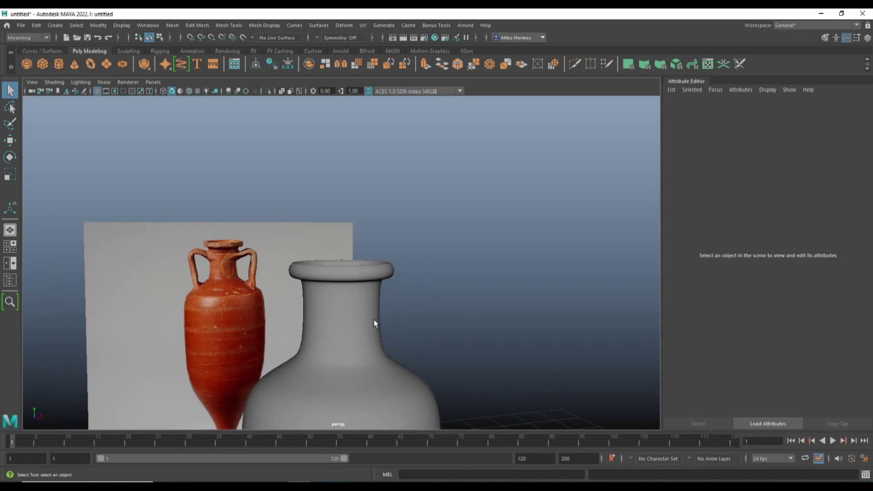
pyautogui.scroll(2, 334, 304)
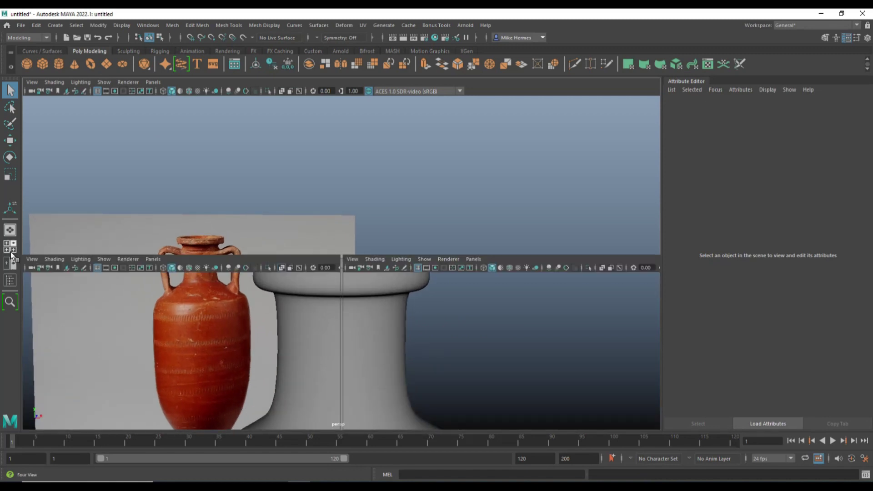
pyautogui.click(9, 264)
pyautogui.press('space')
pyautogui.scroll(1, 372, 333)
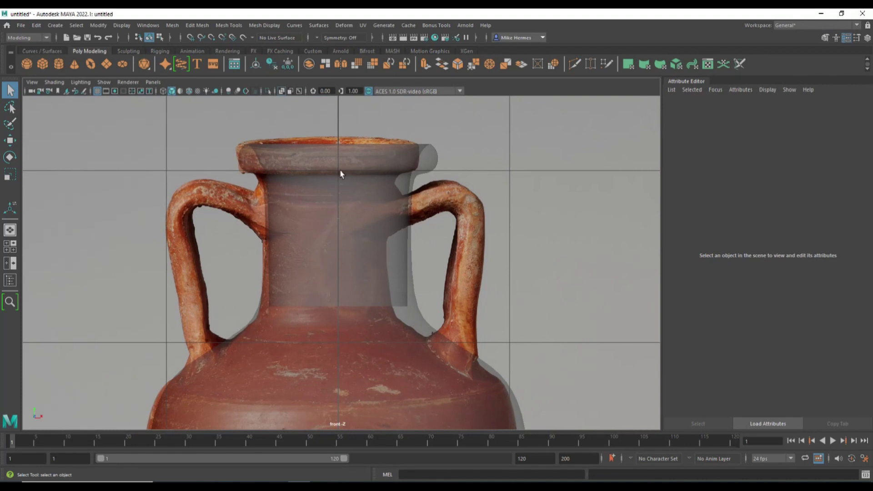
# Select the amphora and compare its profile from rim to foot with the reference image.
pyautogui.click(343, 164)
pyautogui.scroll(2, 395, 263)
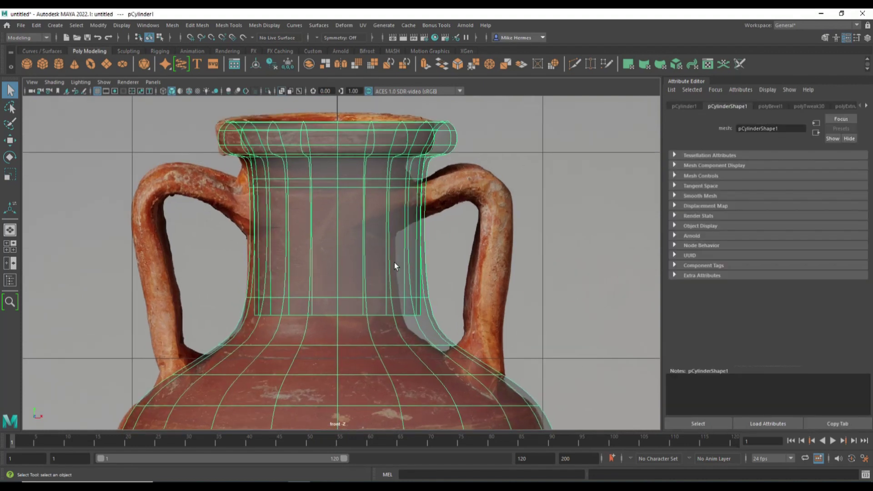
pyautogui.scroll(-5, 394, 263)
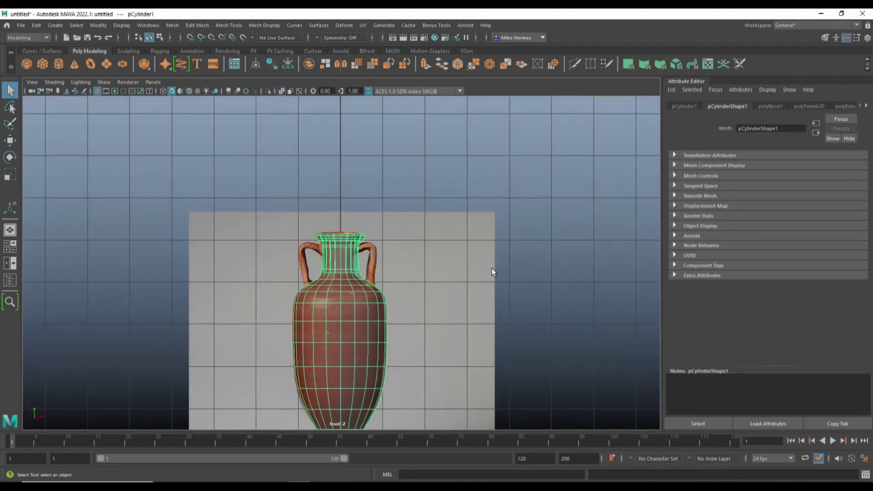
pyautogui.keyDown('alt'); pyautogui.moveTo(476, 375); pyautogui.dragTo(492, 268, button='middle'); pyautogui.keyUp('alt')
pyautogui.scroll(1, 491, 272)
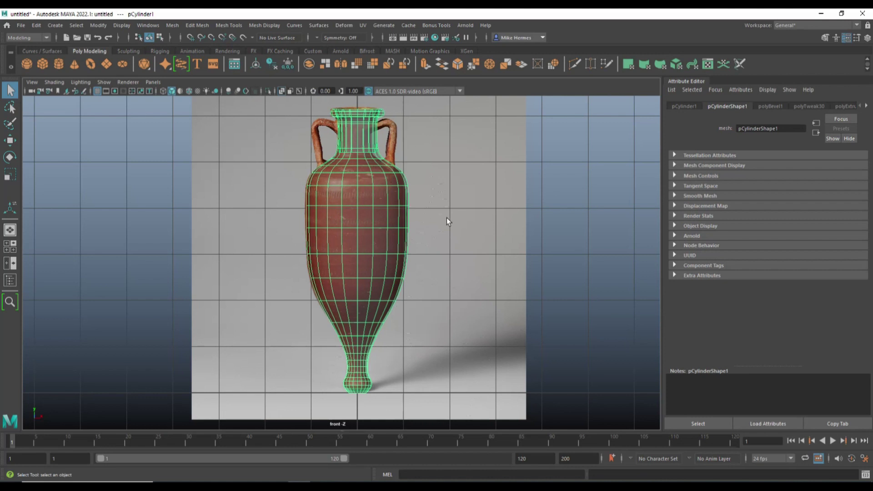
pyautogui.scroll(2, 503, 267)
pyautogui.scroll(4, 486, 273)
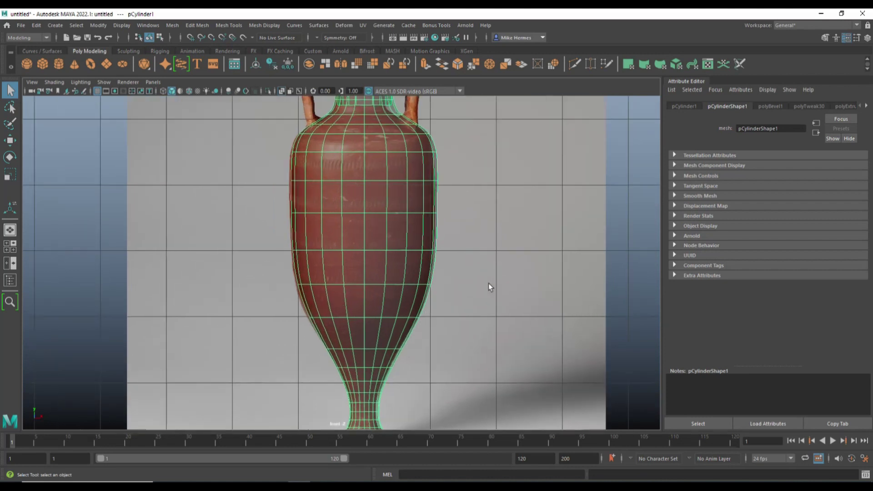
pyautogui.press('space')
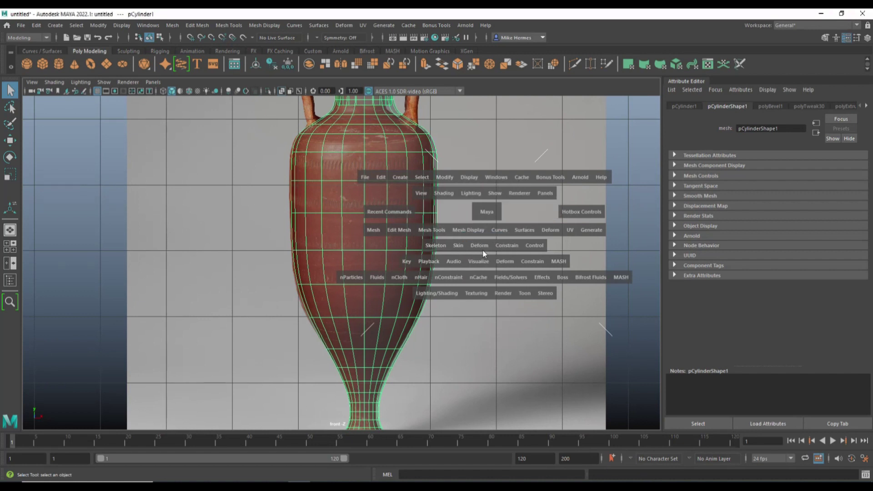
pyautogui.scroll(1, 493, 216)
pyautogui.keyDown('alt'); pyautogui.moveTo(510, 171); pyautogui.dragTo(492, 363, button='middle'); pyautogui.keyUp('alt')
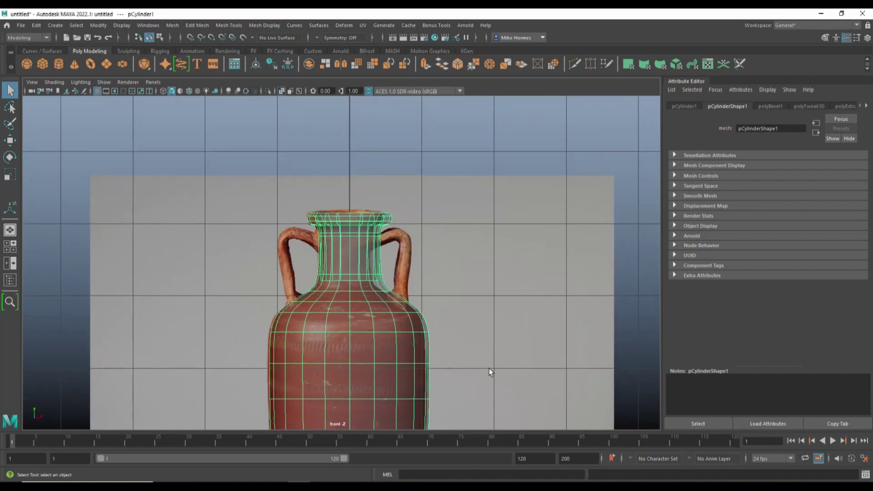
# Switch to face selection and select the shoulder face where the reference's right handle meets the body.
pyautogui.scroll(6, 489, 369)
pyautogui.scroll(-2, 530, 349)
pyautogui.scroll(1, 433, 277)
pyautogui.scroll(-4, 452, 302)
pyautogui.scroll(5, 452, 303)
pyautogui.scroll(2, 453, 303)
pyautogui.scroll(3, 389, 272)
pyautogui.moveTo(380, 240); pyautogui.dragTo(384, 270, button='right')
pyautogui.click(383, 269)
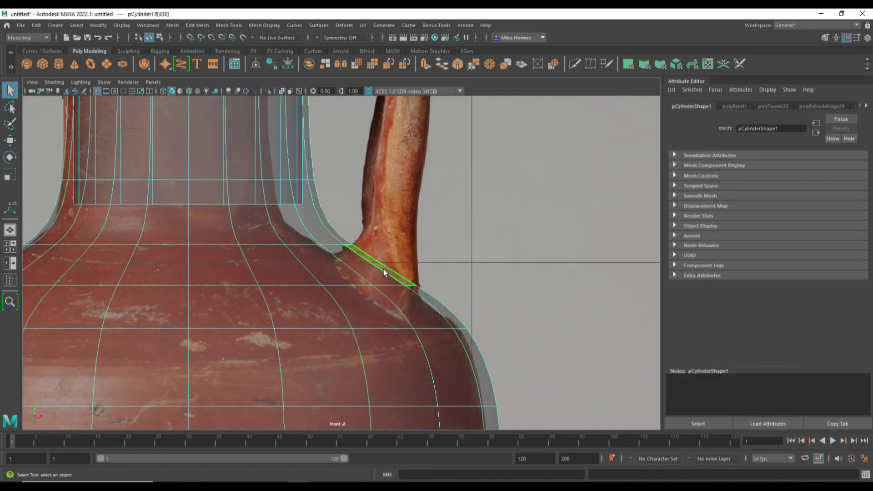
# In the perspective view, add the neighbouring shoulder face to the selection and delete both faces.
pyautogui.click(7, 249)
pyautogui.press('space')
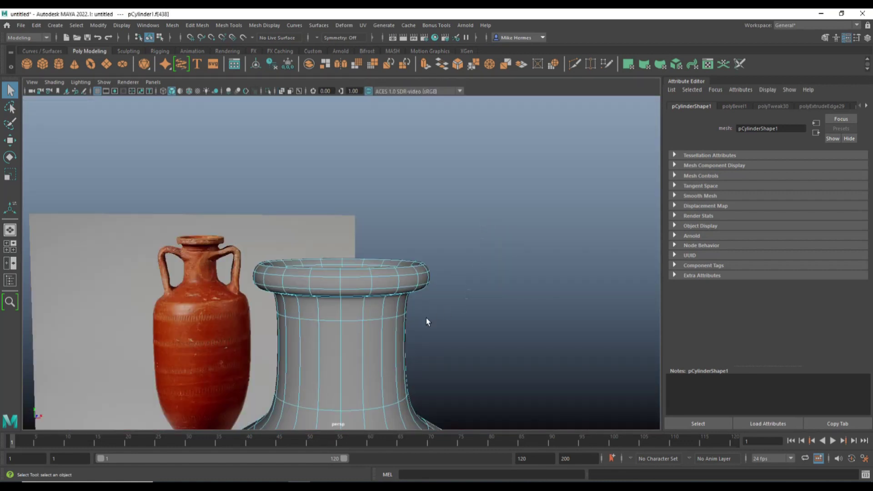
pyautogui.press('f')
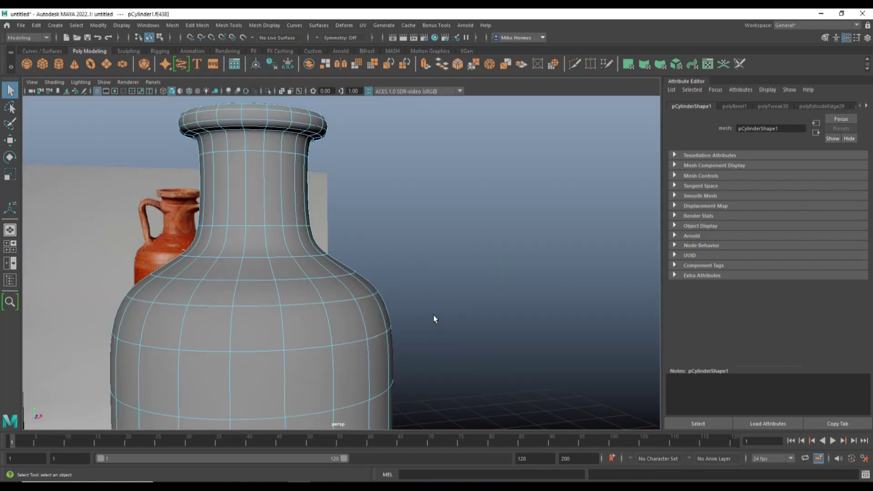
pyautogui.scroll(-5, 432, 320)
pyautogui.keyDown('alt'); pyautogui.moveTo(437, 324); pyautogui.dragTo(350, 386); pyautogui.keyUp('alt')
pyautogui.keyDown('alt'); pyautogui.moveTo(350, 383); pyautogui.dragTo(341, 374); pyautogui.keyUp('alt')
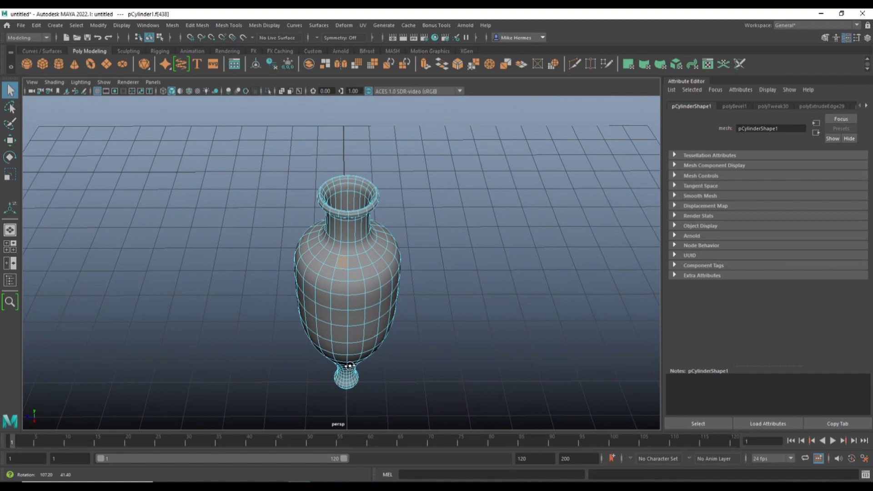
pyautogui.scroll(5, 429, 353)
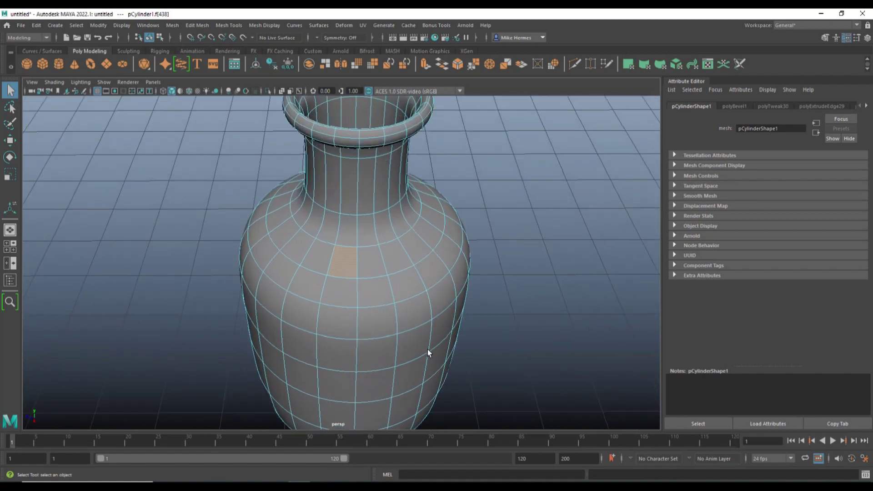
pyautogui.keyDown('shift'); pyautogui.click(378, 269); pyautogui.keyUp('shift')
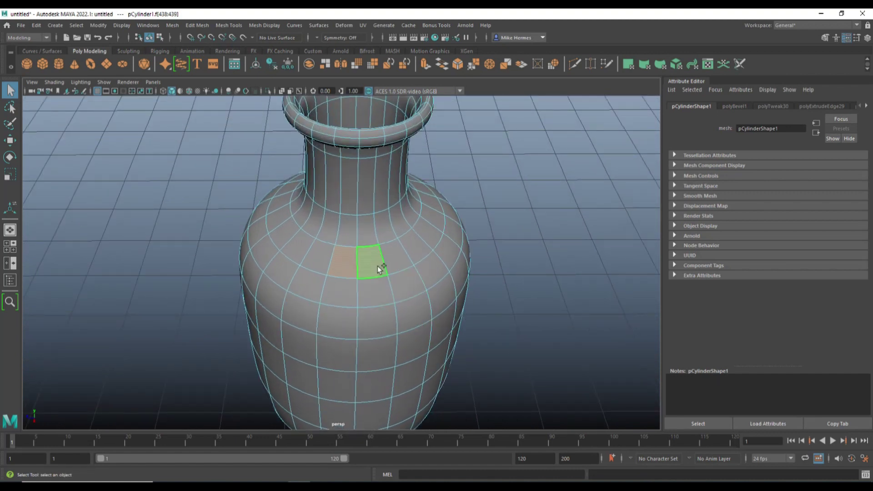
pyautogui.press('Delete')
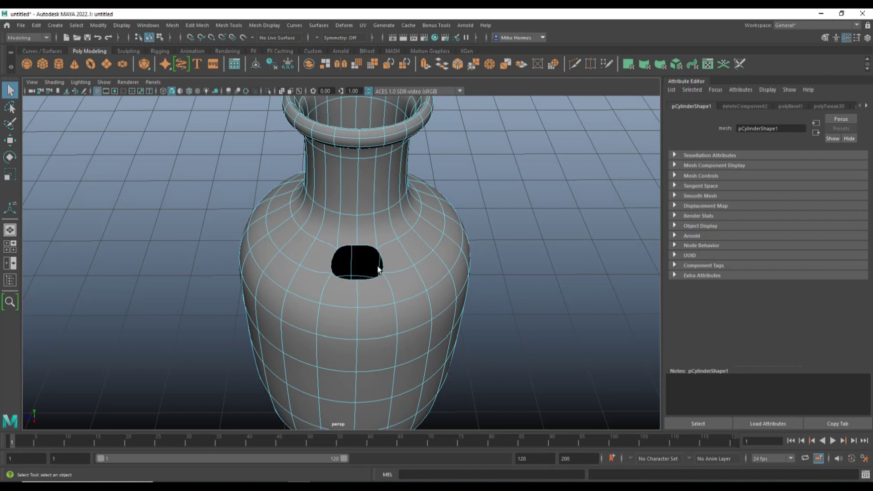
# Turn off the smooth preview and return to the front view around the neck and handles.
pyautogui.press('1')
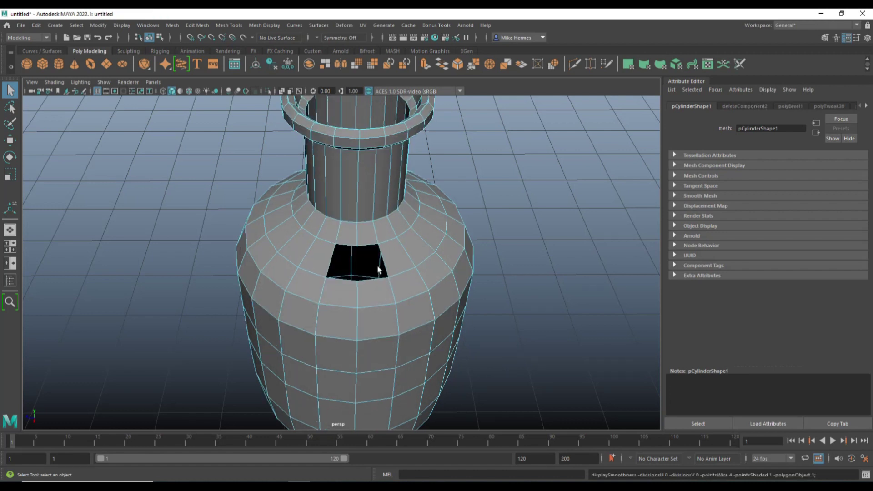
pyautogui.keyDown('alt'); pyautogui.moveTo(443, 356); pyautogui.dragTo(382, 335); pyautogui.keyUp('alt')
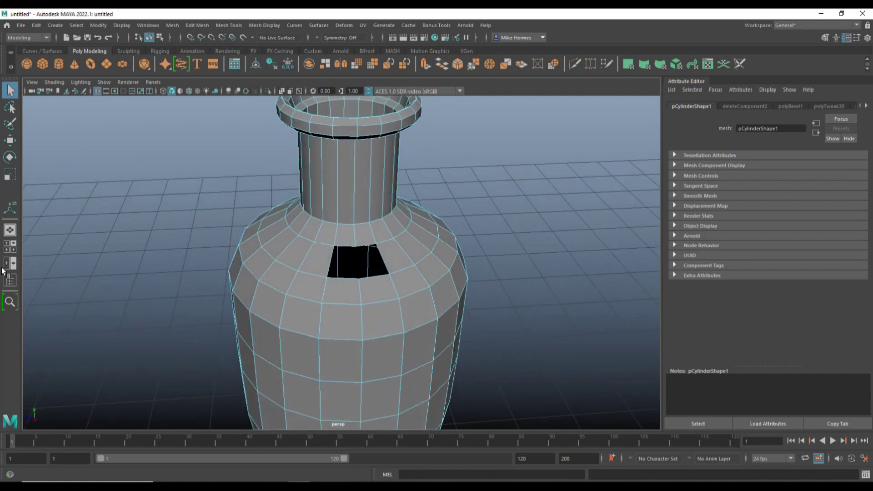
pyautogui.click(11, 249)
pyautogui.press('space')
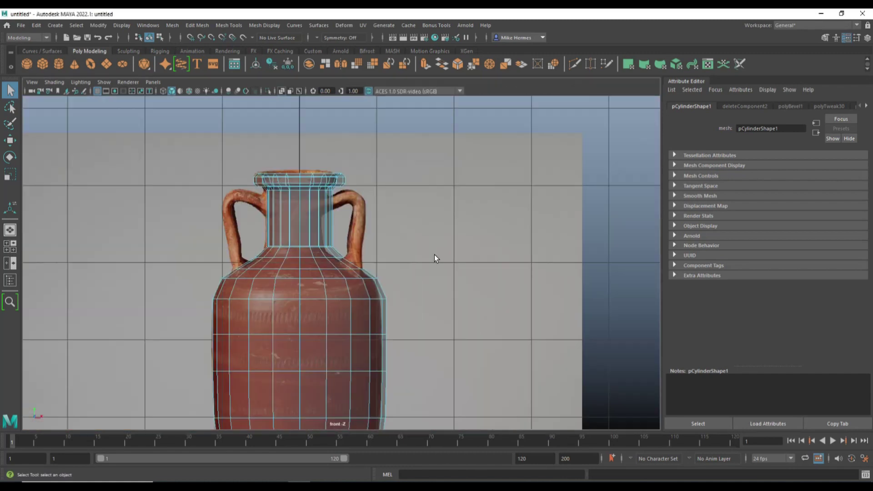
pyautogui.scroll(5, 435, 257)
pyautogui.scroll(5, 430, 260)
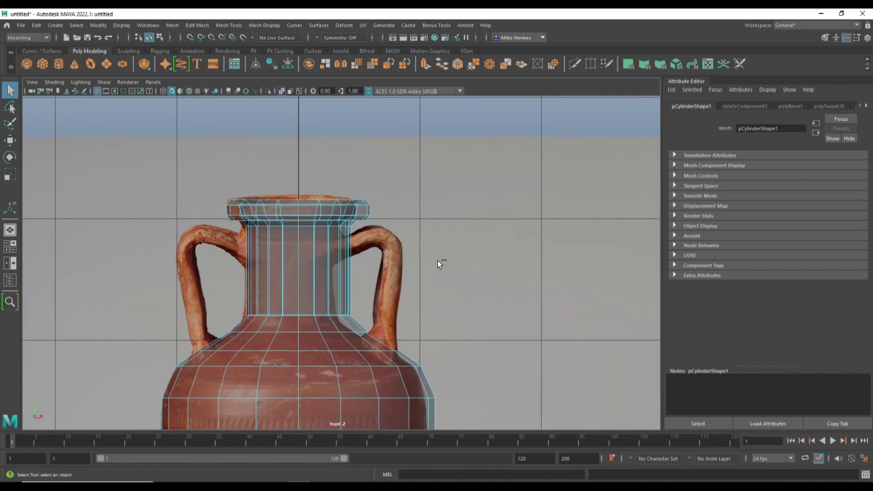
# Set Insert Edge Loop to multiple edge loops with 1 loop, and add loops at the neck's middle, lower half and upper half.
pyautogui.press('g')
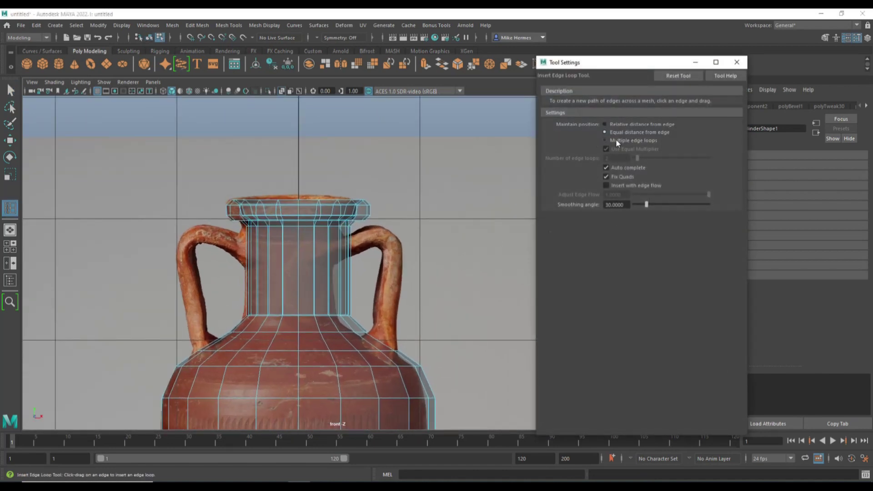
pyautogui.click(604, 141)
pyautogui.moveTo(616, 158); pyautogui.dragTo(570, 160)
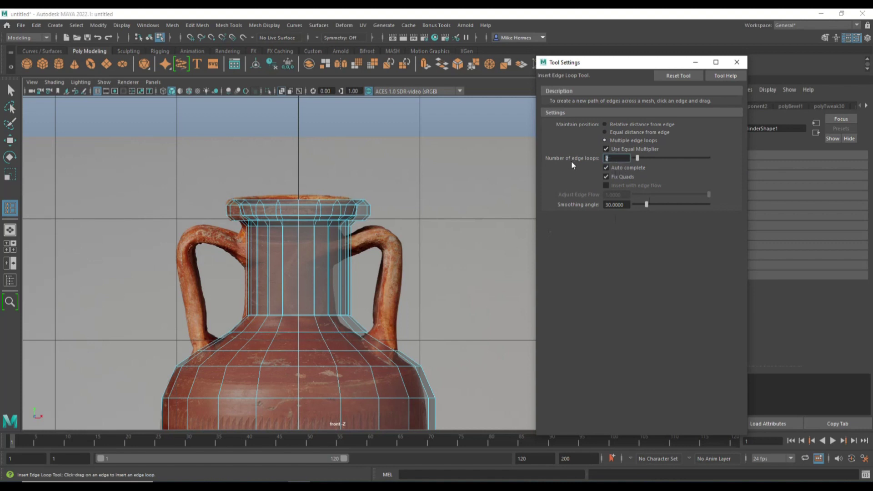
pyautogui.click(339, 281)
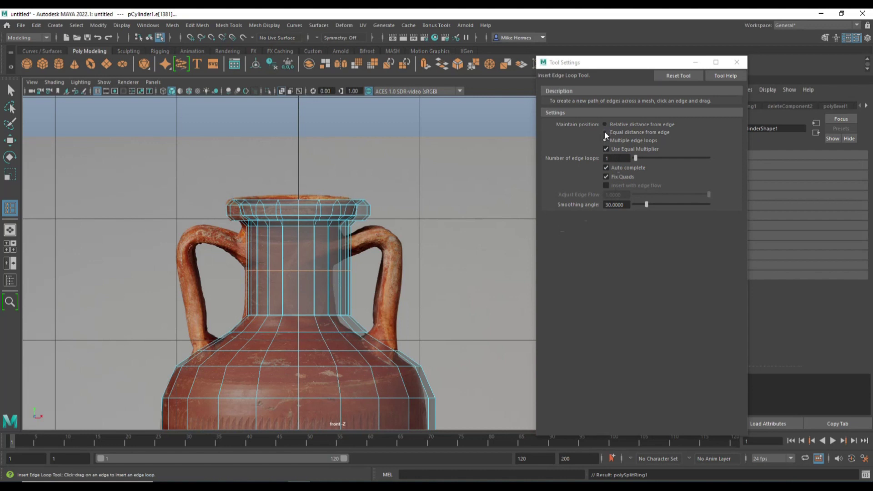
pyautogui.click(340, 291)
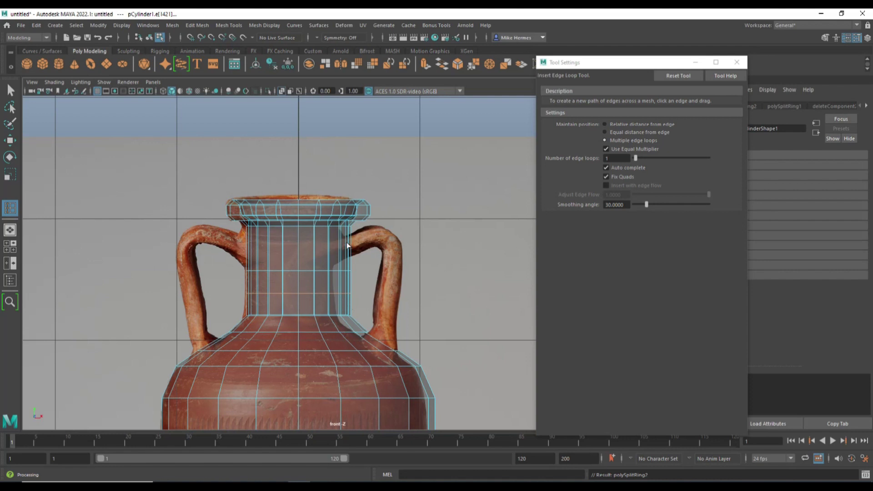
pyautogui.moveTo(340, 250); pyautogui.dragTo(340, 251)
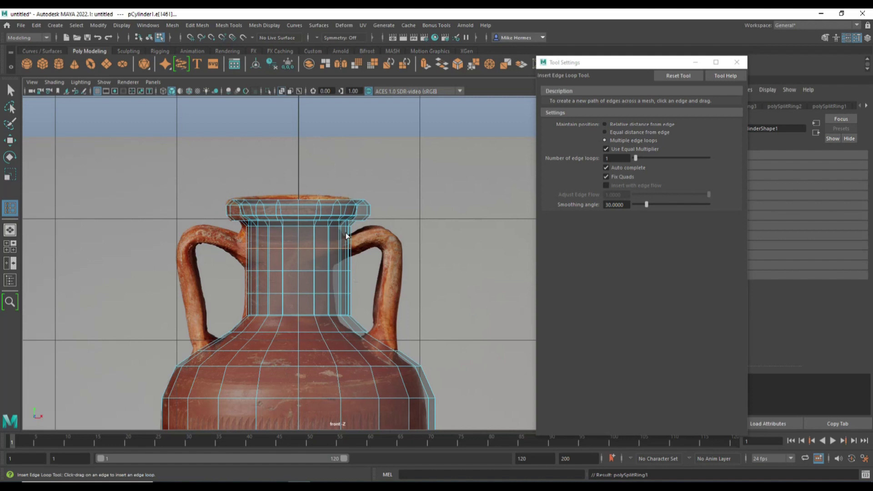
# Set Insert Edge Loop to relative distance from edge and add a loop around the neck just below the rim.
pyautogui.click(605, 124)
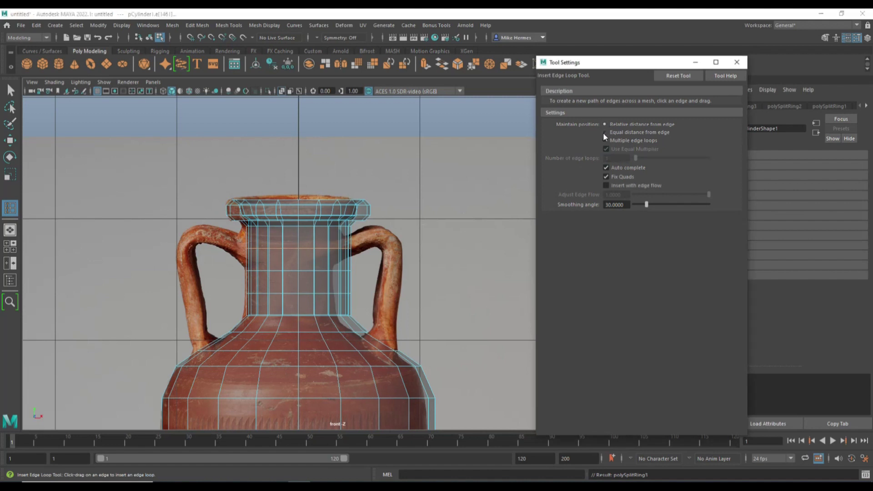
pyautogui.moveTo(348, 235); pyautogui.dragTo(349, 231)
pyautogui.press('q')
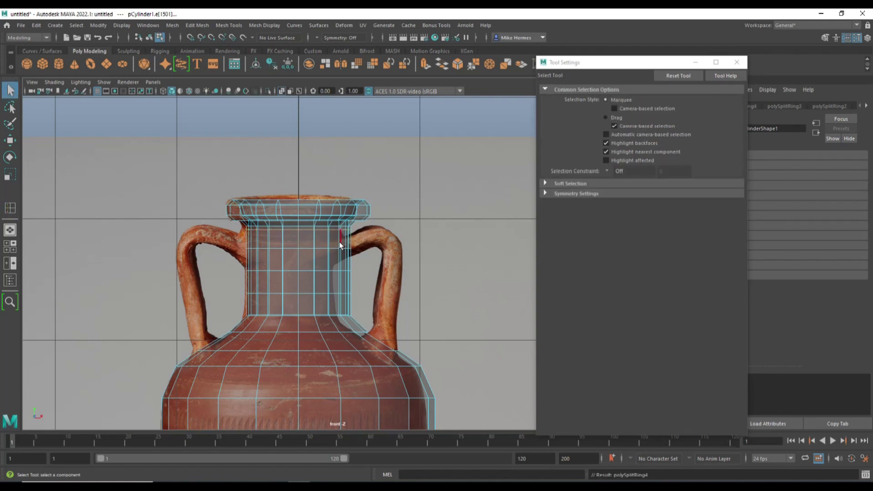
# Select the two adjacent neck faces at the handle's upper attachment, directly above the shoulder opening, and delete them.
pyautogui.moveTo(339, 242); pyautogui.dragTo(341, 265, button='right')
pyautogui.click(346, 245)
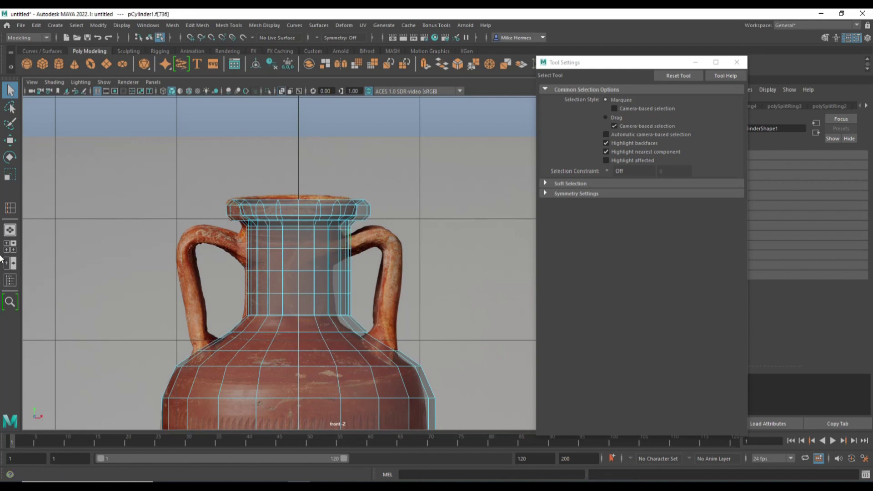
pyautogui.click(10, 246)
pyautogui.press('space')
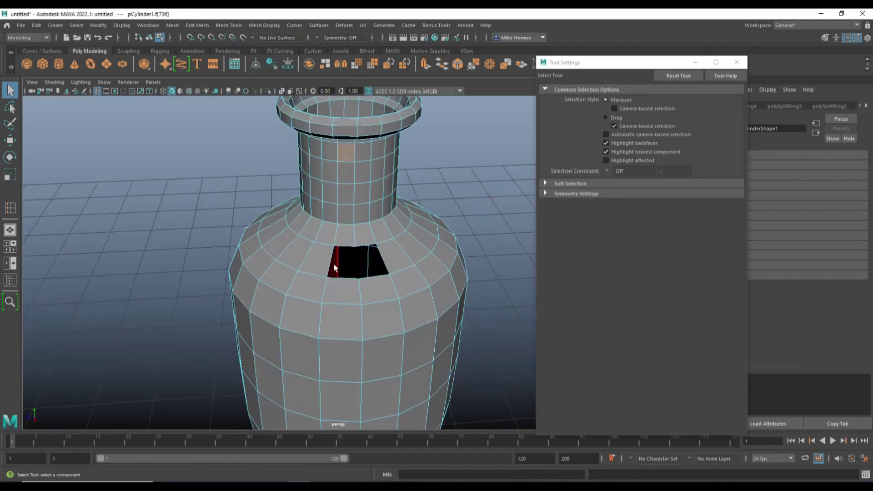
pyautogui.keyDown('alt'); pyautogui.moveTo(334, 273); pyautogui.dragTo(334, 251); pyautogui.keyUp('alt')
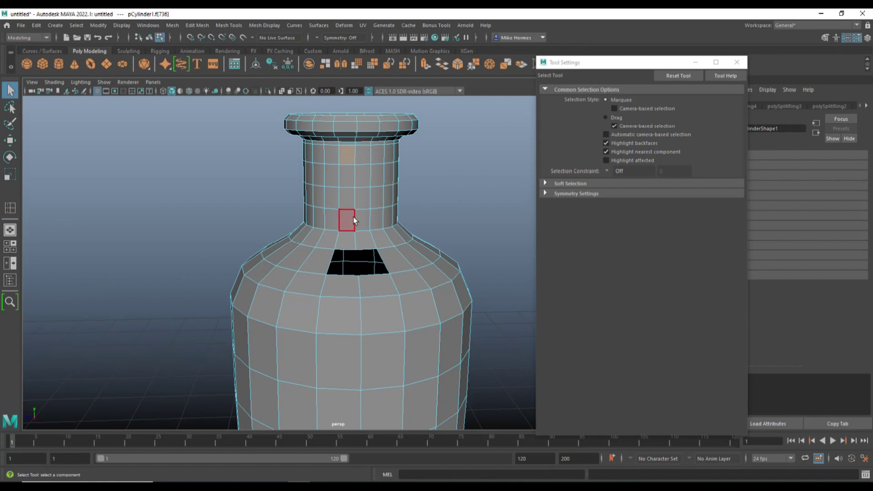
pyautogui.keyDown('shift'); pyautogui.click(366, 160); pyautogui.keyUp('shift')
pyautogui.press('Delete')
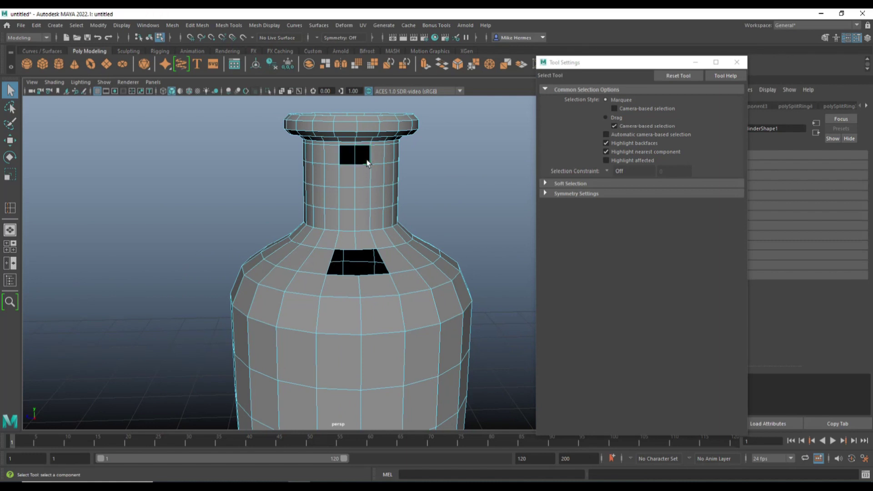
# Select the edge loop along the lower side of the neck opening and move it slightly down.
pyautogui.keyDown('alt'); pyautogui.moveTo(342, 224); pyautogui.dragTo(392, 216); pyautogui.keyUp('alt')
pyautogui.moveTo(304, 172); pyautogui.dragTo(303, 153, button='right')
pyautogui.click(309, 175)
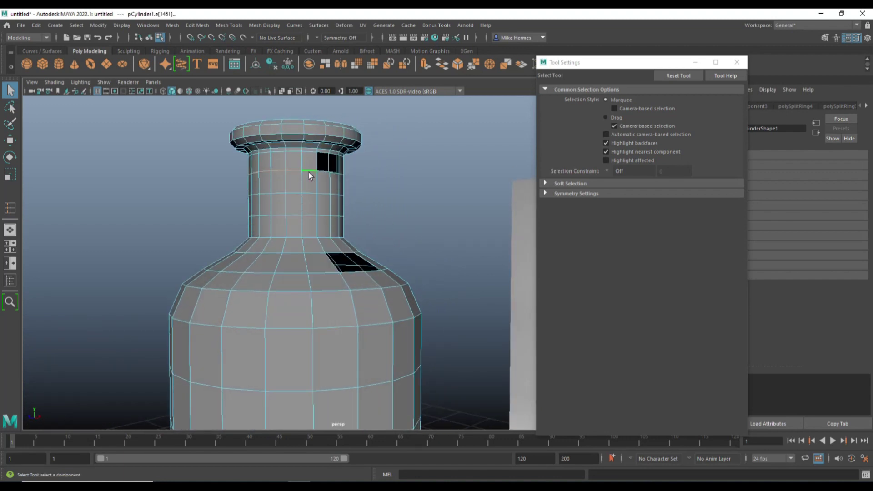
pyautogui.press('w')
pyautogui.moveTo(296, 131); pyautogui.dragTo(295, 136)
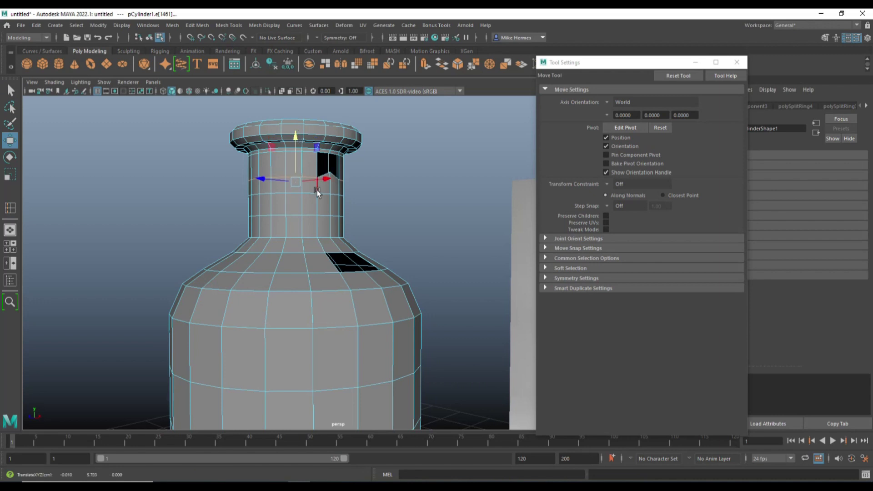
pyautogui.scroll(3, 365, 233)
pyautogui.keyDown('alt'); pyautogui.moveTo(367, 233); pyautogui.dragTo(311, 306); pyautogui.keyUp('alt')
pyautogui.scroll(5, 336, 339)
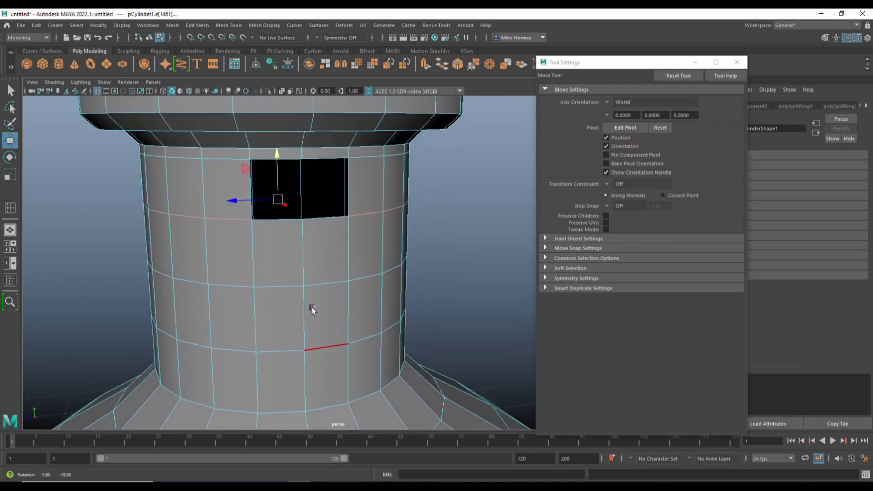
pyautogui.click(10, 248)
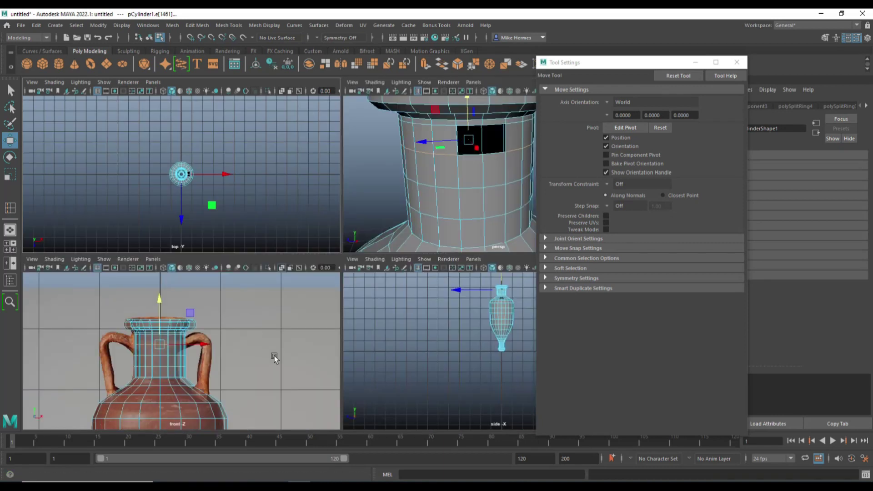
# Move the vertex rows along the neck opening's lower and upper sides slightly down to match the handle's upper attachment, then clear the selection.
pyautogui.press('space')
pyautogui.scroll(3, 317, 294)
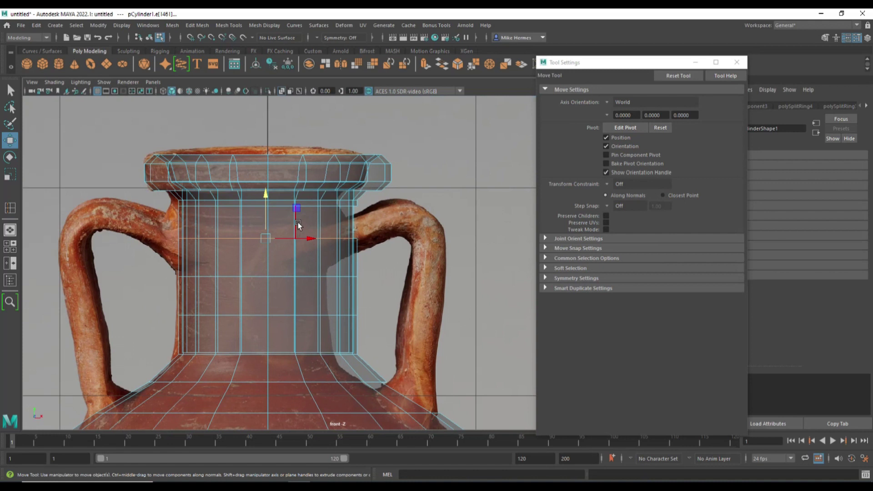
pyautogui.moveTo(283, 220); pyautogui.dragTo(245, 219, button='right')
pyautogui.moveTo(138, 229); pyautogui.dragTo(347, 247)
pyautogui.moveTo(266, 196); pyautogui.dragTo(266, 206)
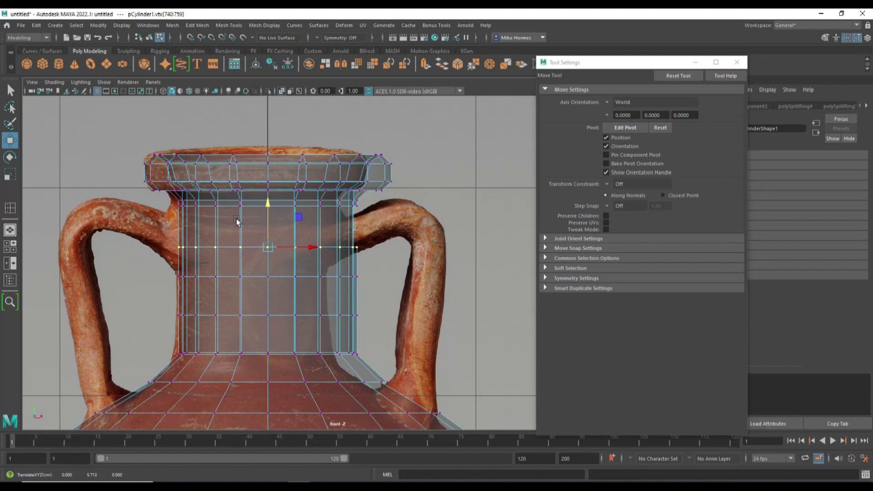
pyautogui.moveTo(118, 215); pyautogui.dragTo(406, 204)
pyautogui.moveTo(267, 161); pyautogui.dragTo(265, 167)
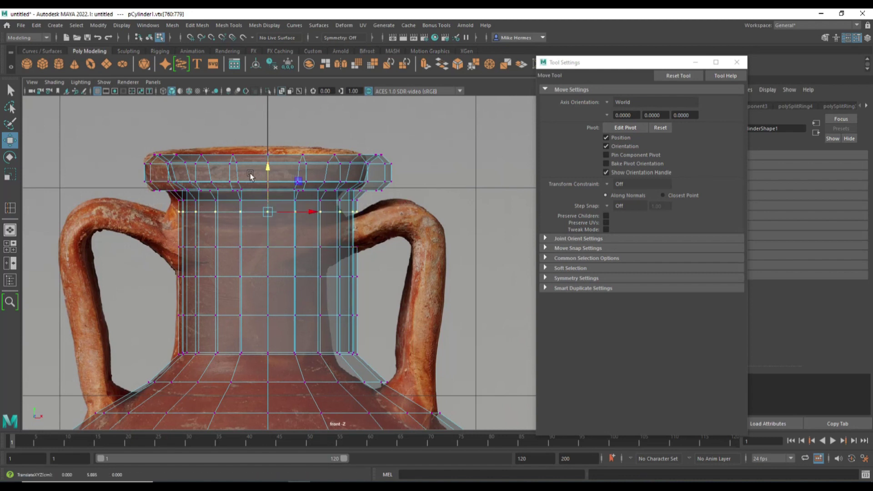
pyautogui.click(10, 246)
pyautogui.press('space')
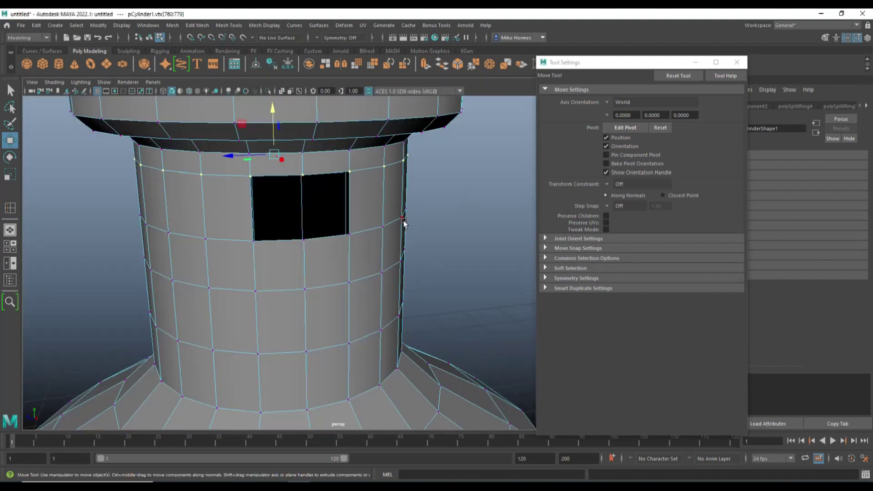
pyautogui.scroll(-3, 437, 227)
pyautogui.click(447, 225)
pyautogui.scroll(-5, 446, 224)
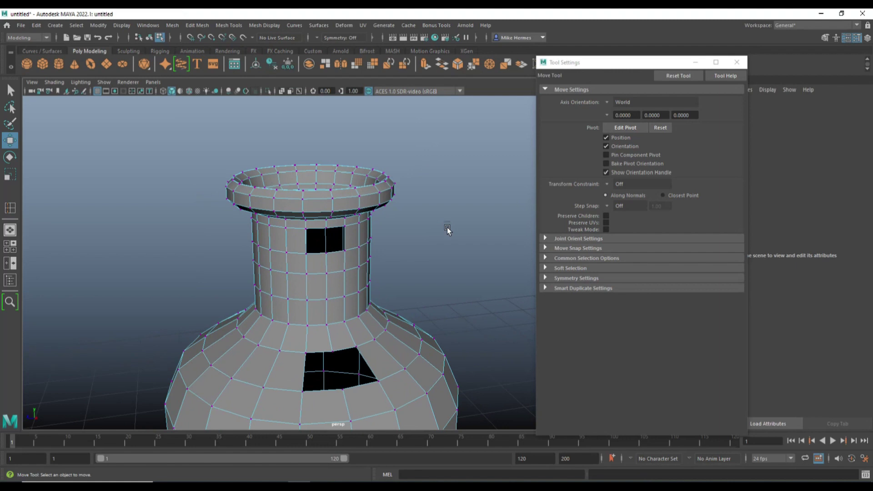
# Close the Tool Settings window and delete all faces on the amphora's left half, up to the vertical centre line.
pyautogui.click(10, 246)
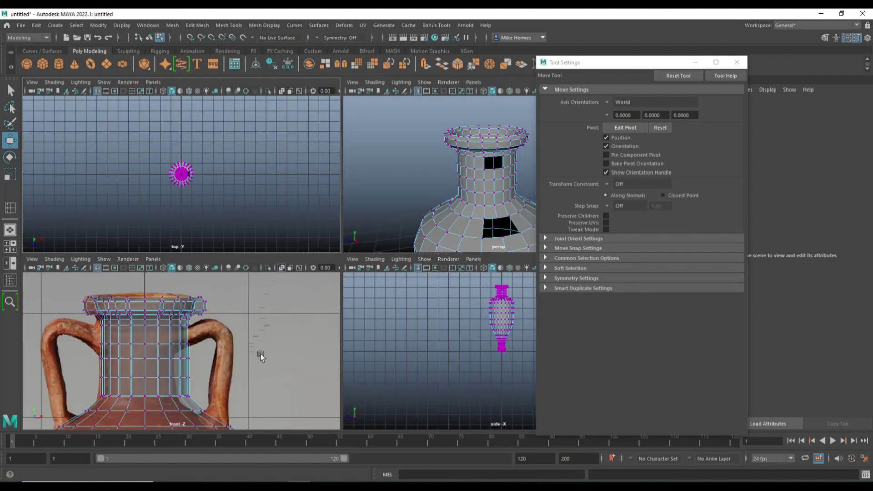
pyautogui.press('space')
pyautogui.scroll(-5, 378, 296)
pyautogui.scroll(-2, 367, 341)
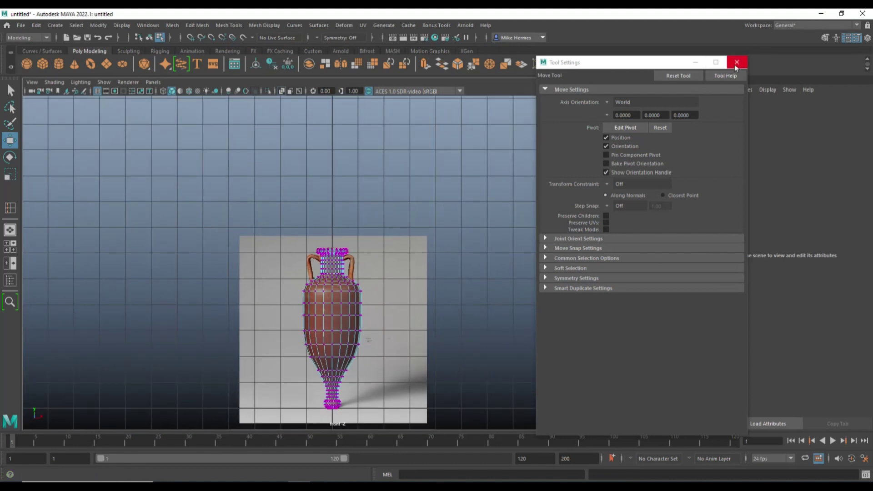
pyautogui.click(736, 63)
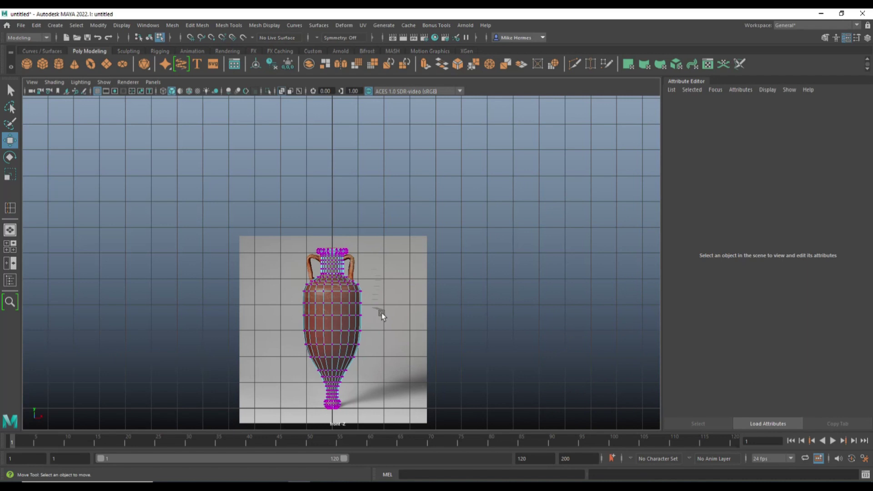
pyautogui.scroll(3, 382, 313)
pyautogui.moveTo(455, 192); pyautogui.dragTo(437, 194, button='right')
pyautogui.moveTo(326, 214); pyautogui.dragTo(327, 236, button='right')
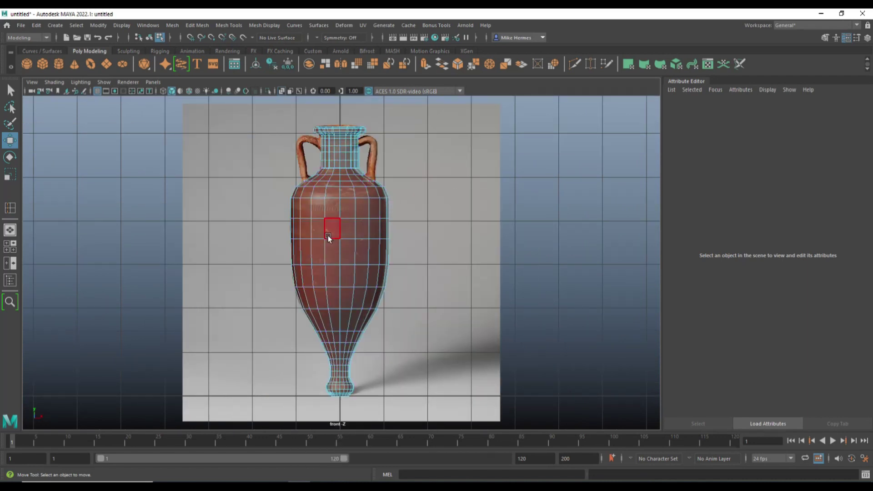
pyautogui.moveTo(235, 108); pyautogui.dragTo(338, 432)
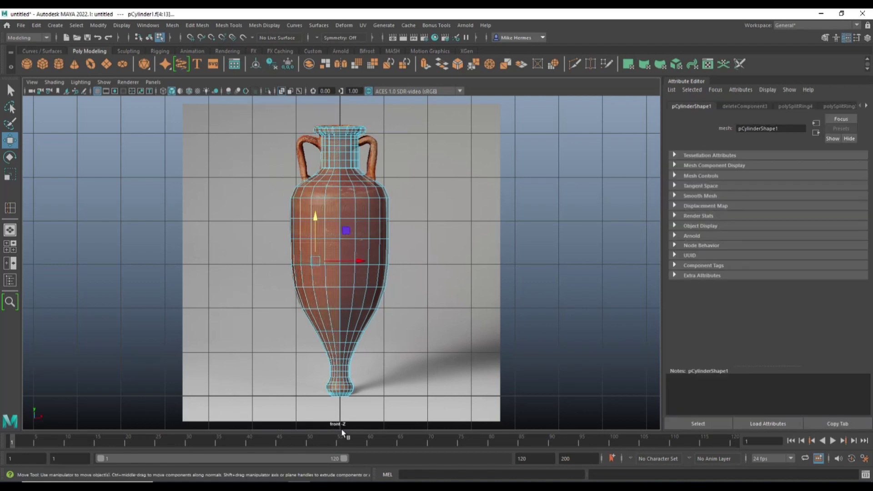
pyautogui.press('Delete')
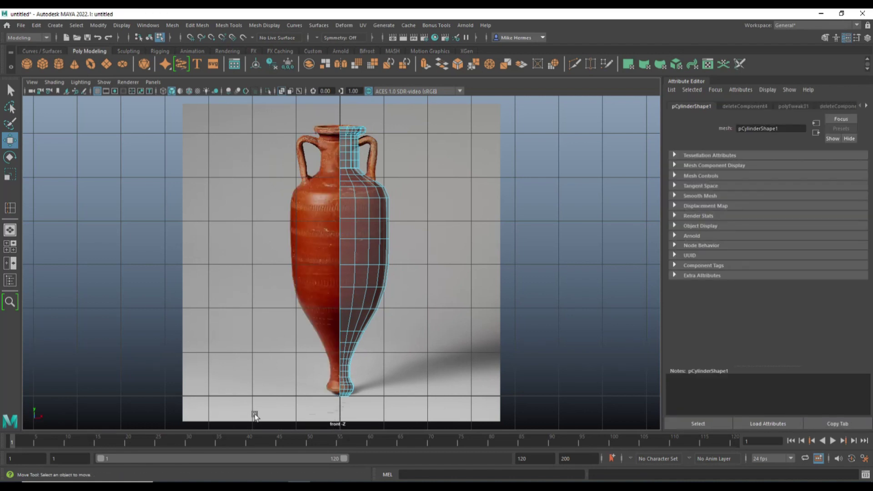
# Select the border edge loop around the shoulder opening where the handle attaches.
pyautogui.press('space')
pyautogui.press('space')
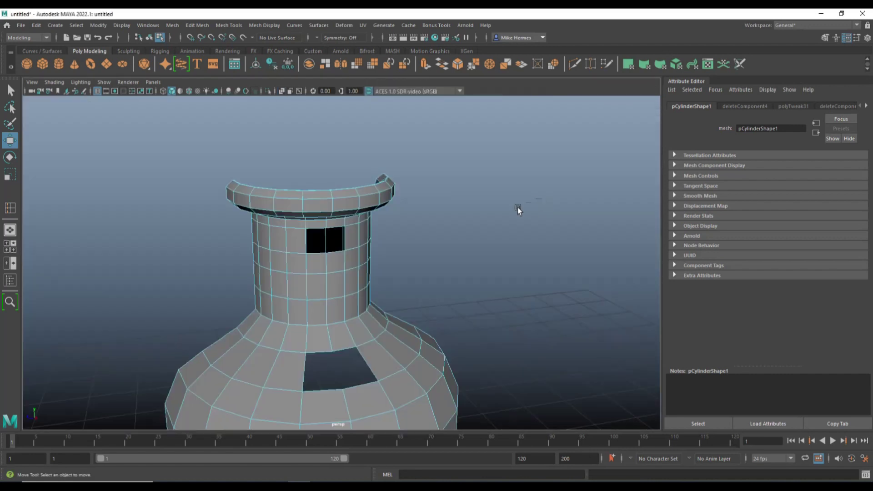
pyautogui.keyDown('alt'); pyautogui.moveTo(451, 257); pyautogui.dragTo(375, 358); pyautogui.keyUp('alt')
pyautogui.keyDown('alt'); pyautogui.moveTo(375, 357); pyautogui.dragTo(420, 307, button='right'); pyautogui.keyUp('alt')
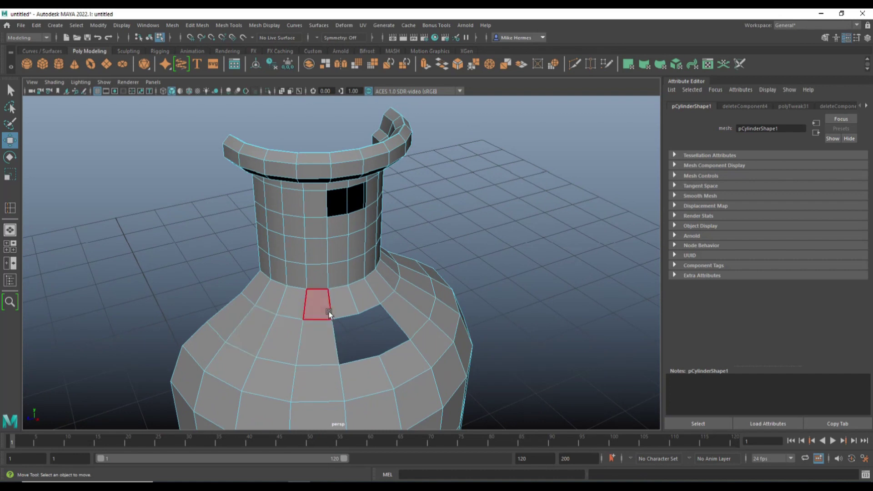
pyautogui.click(10, 247)
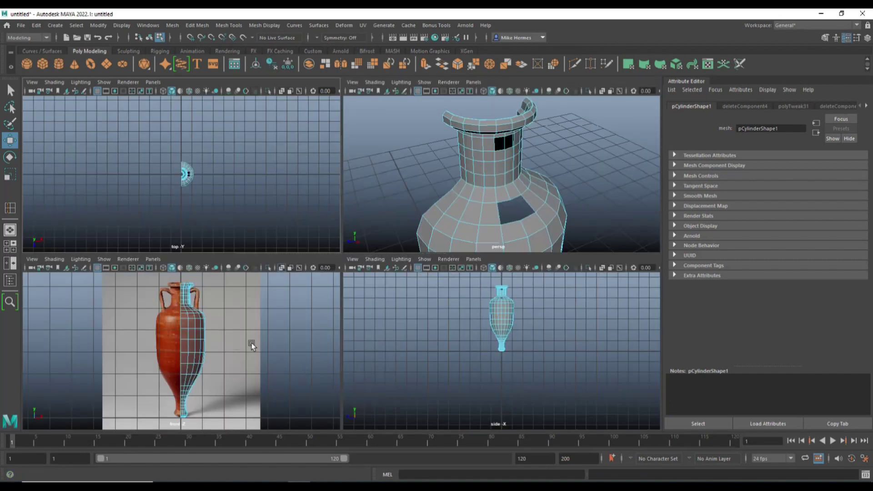
pyautogui.moveTo(522, 193); pyautogui.dragTo(523, 168, button='right')
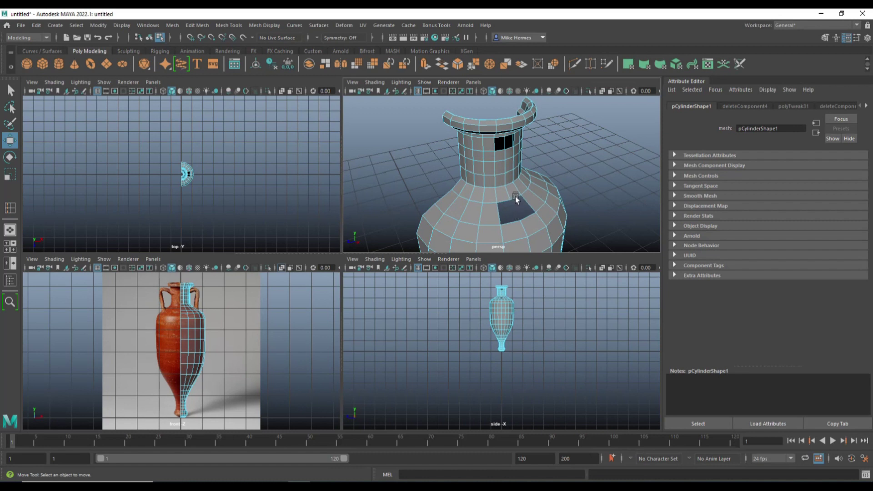
pyautogui.press('q')
pyautogui.click(516, 199)
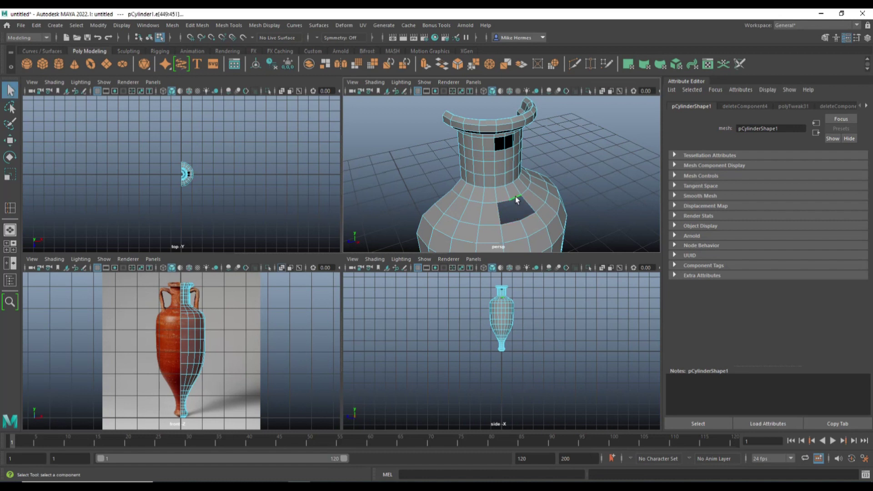
# Extrude the shoulder opening's border edges straight up along the reference handle.
pyautogui.press('space')
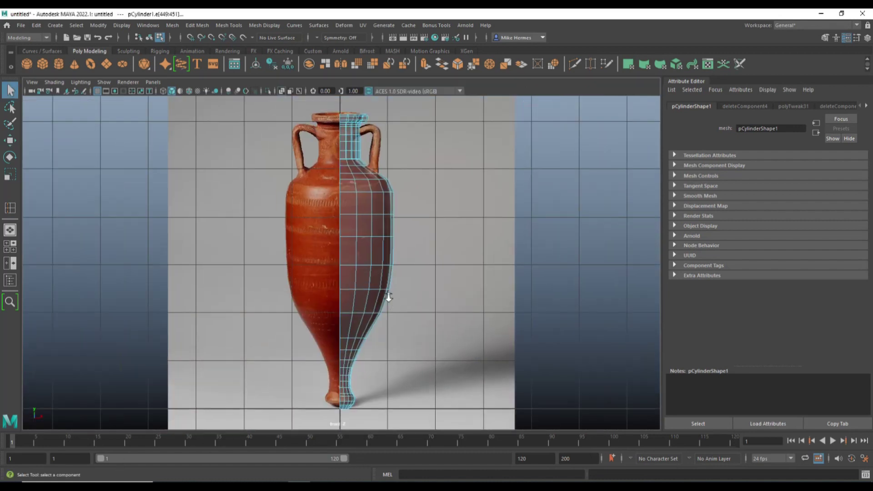
pyautogui.scroll(2, 388, 299)
pyautogui.press('f')
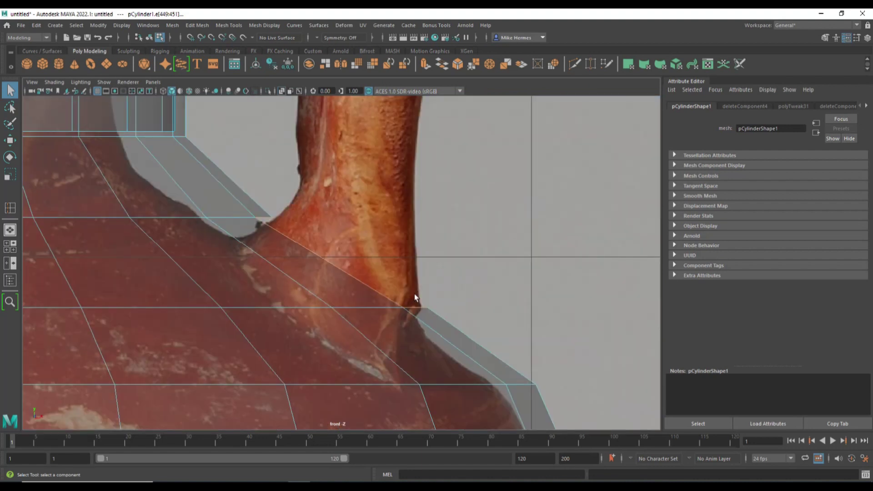
pyautogui.hotkey('ctrl', 'e')
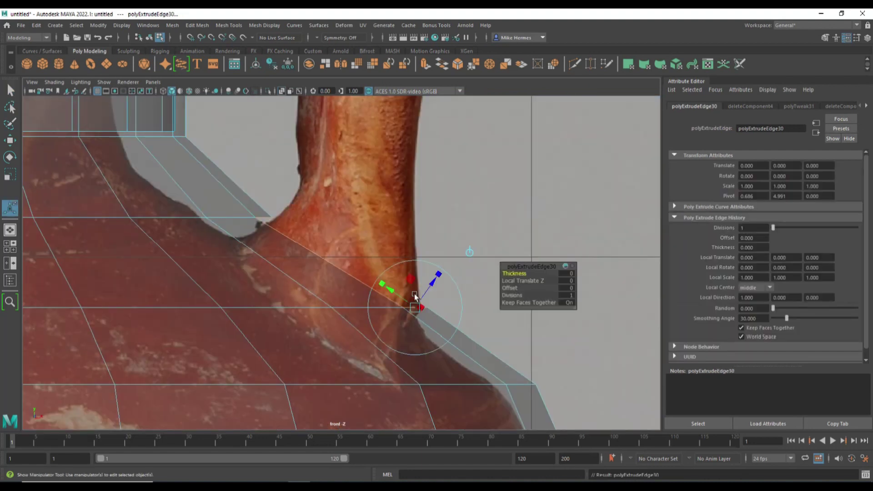
pyautogui.scroll(-5, 334, 266)
pyautogui.press('w')
pyautogui.moveTo(340, 220); pyautogui.dragTo(341, 206)
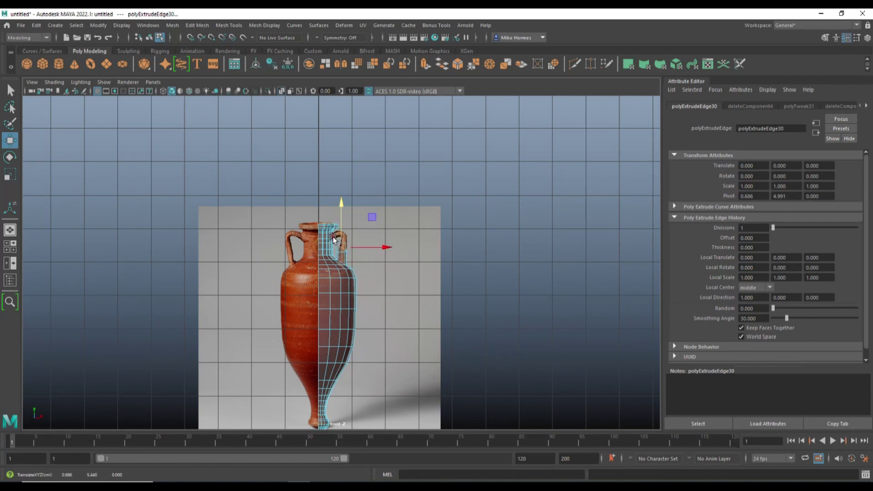
pyautogui.scroll(6, 333, 235)
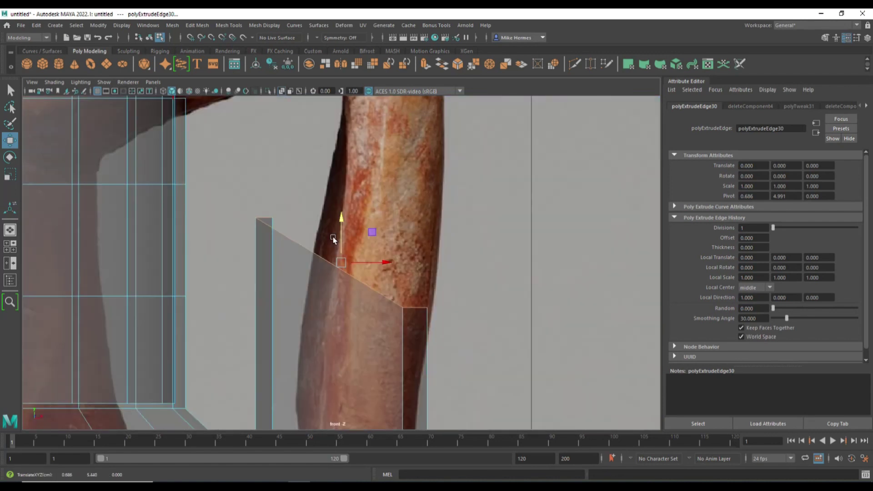
# Scale the extruded edge ring to the handle's width and position it on the handle just above the shoulder.
pyautogui.click(280, 93)
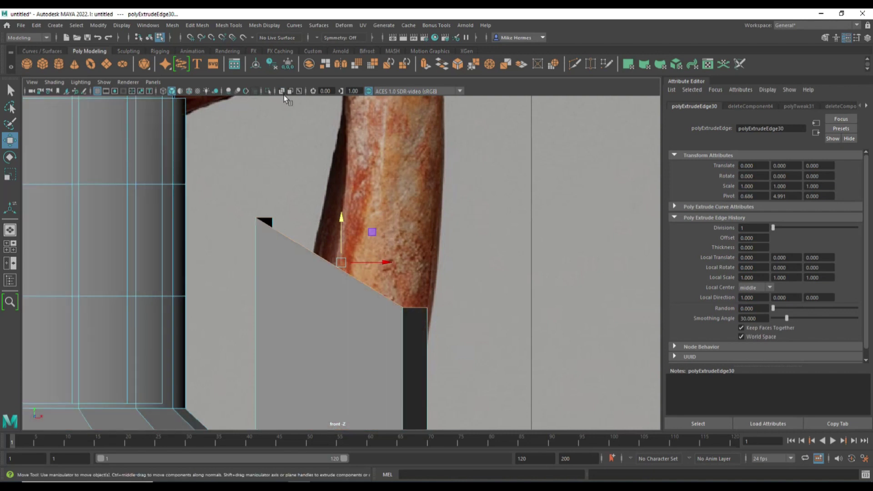
pyautogui.click(281, 93)
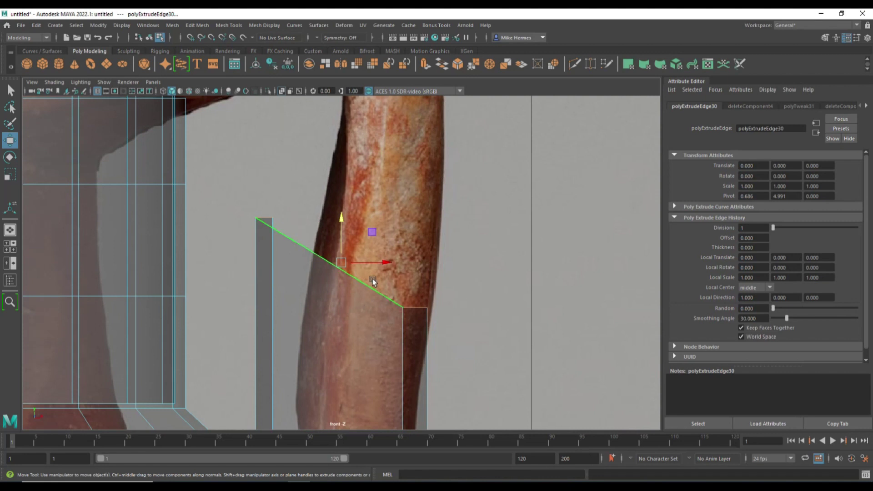
pyautogui.moveTo(342, 264); pyautogui.dragTo(375, 274)
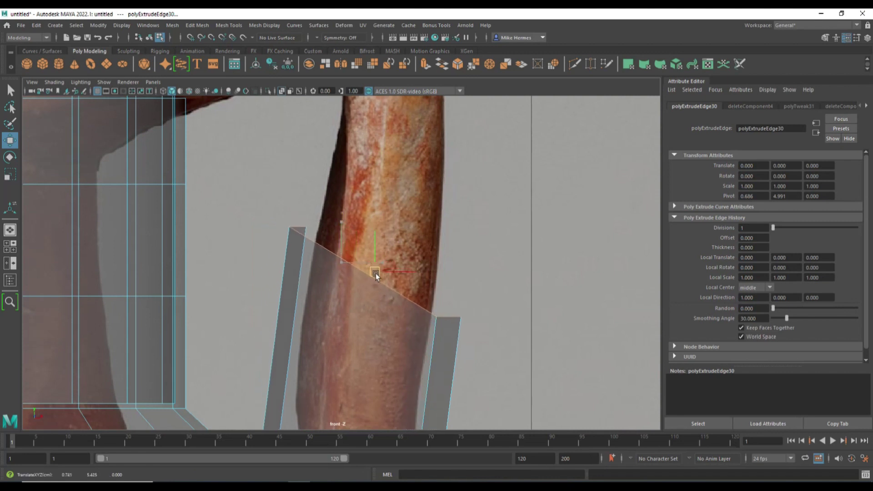
pyautogui.scroll(-8, 384, 304)
pyautogui.scroll(3, 358, 302)
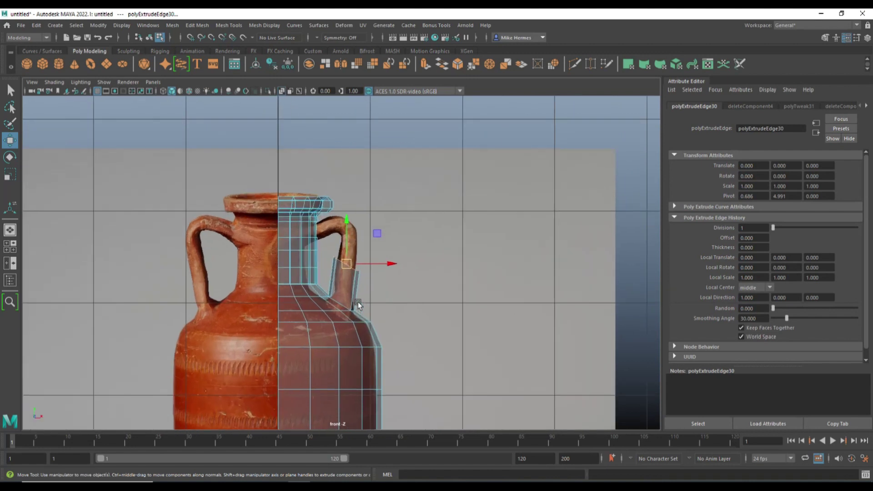
pyautogui.scroll(2, 358, 301)
pyautogui.press('r')
pyautogui.moveTo(353, 264)
pyautogui.mouseDown()
pyautogui.moveTo(342, 266)
pyautogui.moveTo(347, 271)
pyautogui.mouseUp()
pyautogui.press('w')
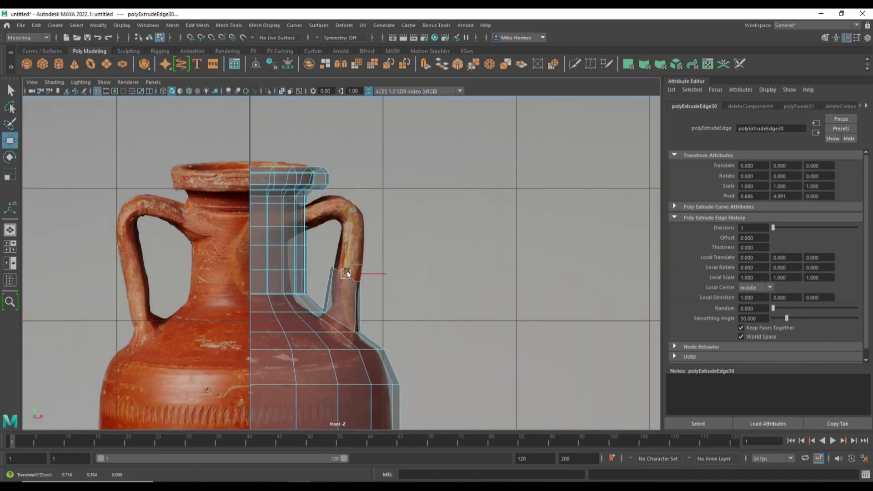
pyautogui.moveTo(347, 303); pyautogui.dragTo(346, 308)
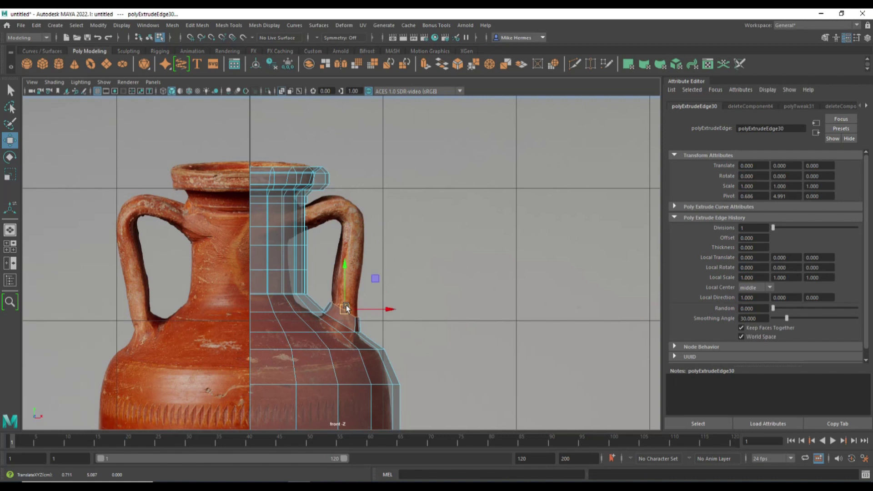
# Extrude the edge ring upward in successive short sections, following the straight part of the reference handle.
pyautogui.hotkey('ctrl', 'e')
pyautogui.press('w')
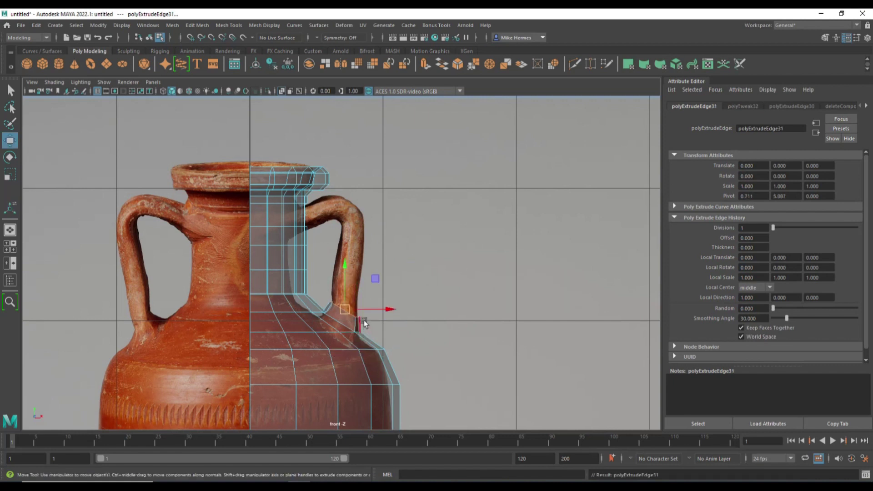
pyautogui.moveTo(343, 310); pyautogui.dragTo(342, 290)
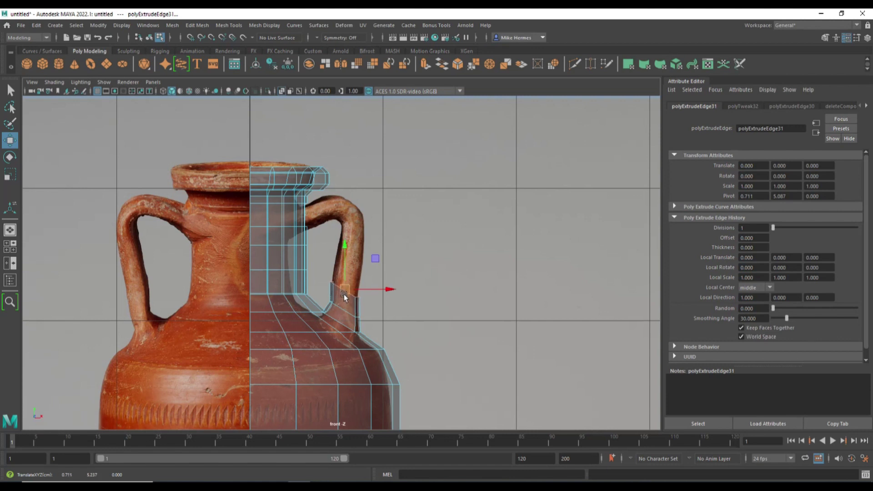
pyautogui.hotkey('ctrl', 'e')
pyautogui.press('w')
pyautogui.moveTo(345, 290); pyautogui.dragTo(346, 271)
pyautogui.hotkey('ctrl', 'e')
pyautogui.press('w')
pyautogui.moveTo(344, 272); pyautogui.dragTo(355, 231)
# Extrude another section to just below the handle's bend, scale its end ring to 0.8 in X and rotate it to follow the curve.
pyautogui.hotkey('ctrl', 'e')
pyautogui.press('w')
pyautogui.press('r')
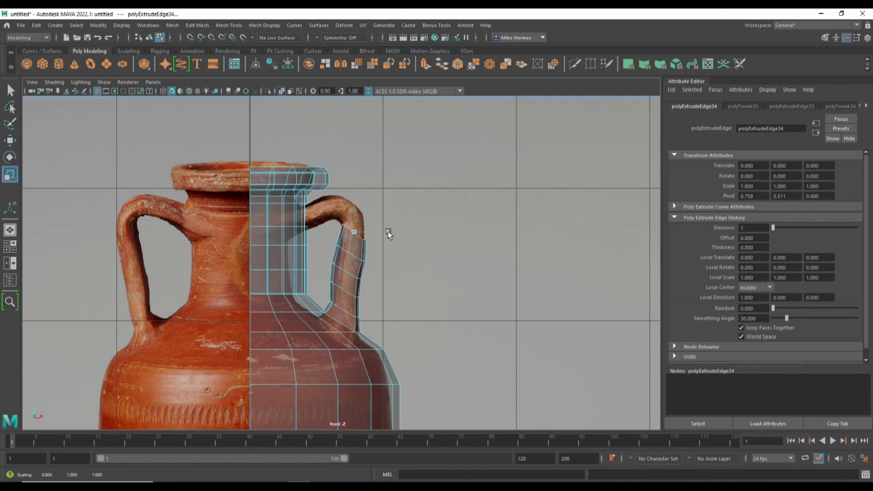
pyautogui.press('e')
pyautogui.moveTo(394, 223); pyautogui.dragTo(375, 208)
# Extrude the next section up into the handle's bend and adjust the end ring's width and angle to the curve.
pyautogui.hotkey('ctrl', 'e')
pyautogui.press('w')
pyautogui.moveTo(358, 231); pyautogui.dragTo(354, 214)
pyautogui.press('r')
pyautogui.click(391, 217)
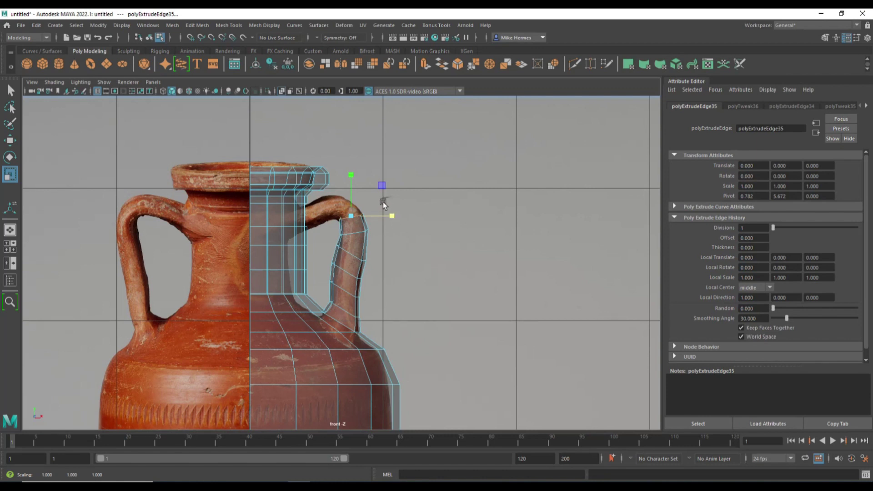
pyautogui.press('e')
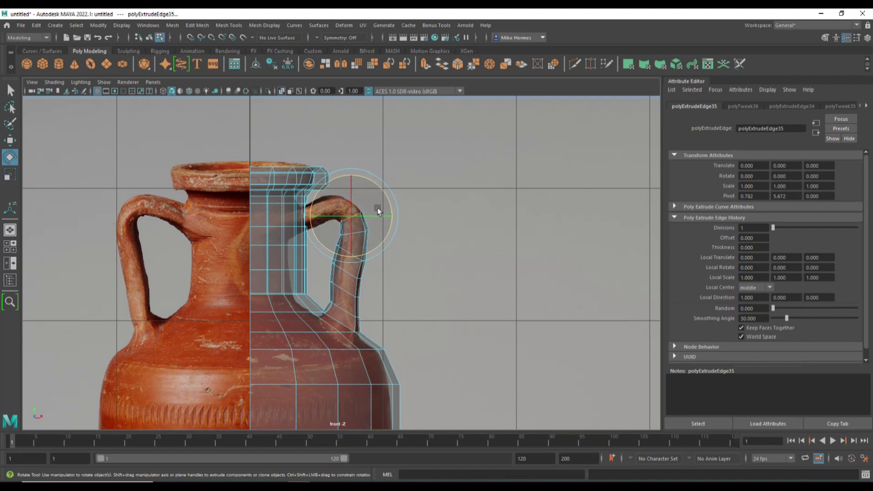
# Extrude the next section over the top of the handle's bend, then rotate, reposition and scale its end ring to match the reference.
pyautogui.hotkey('ctrl', 'e')
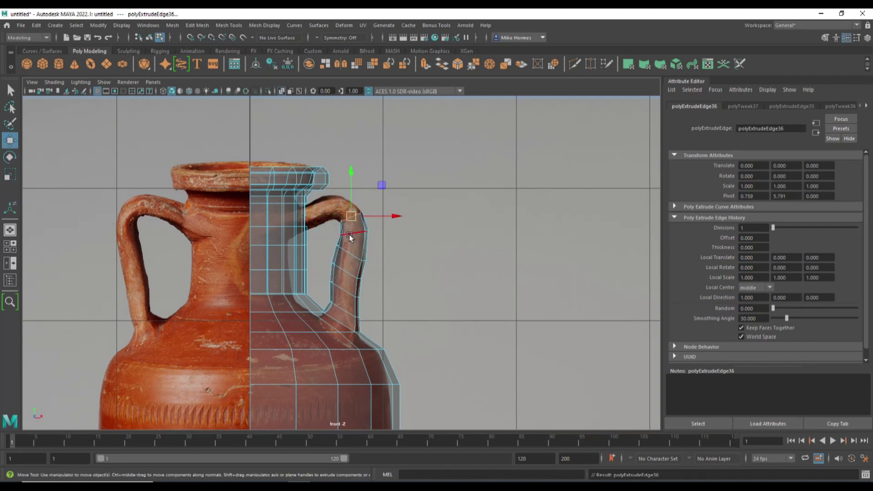
pyautogui.moveTo(355, 219); pyautogui.dragTo(350, 212)
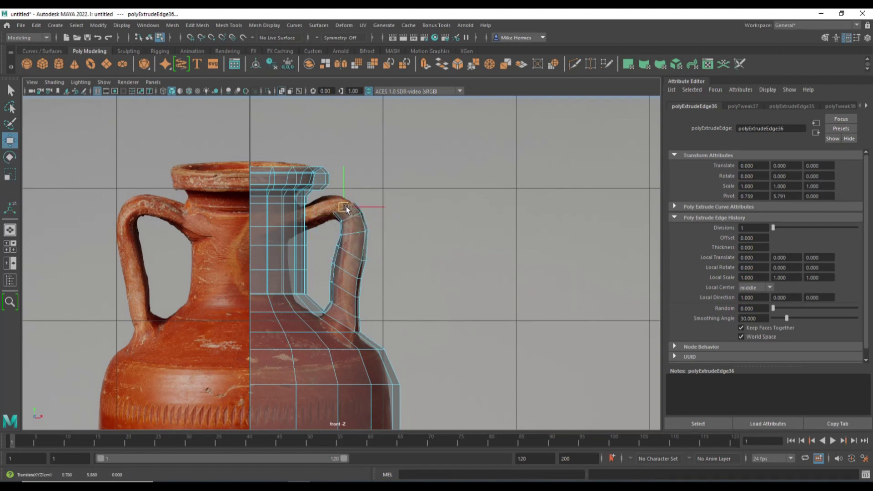
pyautogui.press('e')
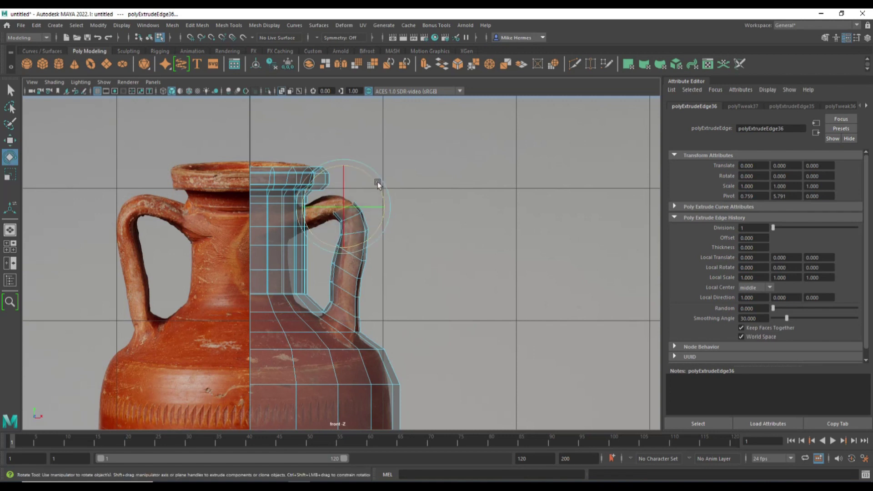
pyautogui.moveTo(377, 187); pyautogui.dragTo(367, 178)
pyautogui.press('w')
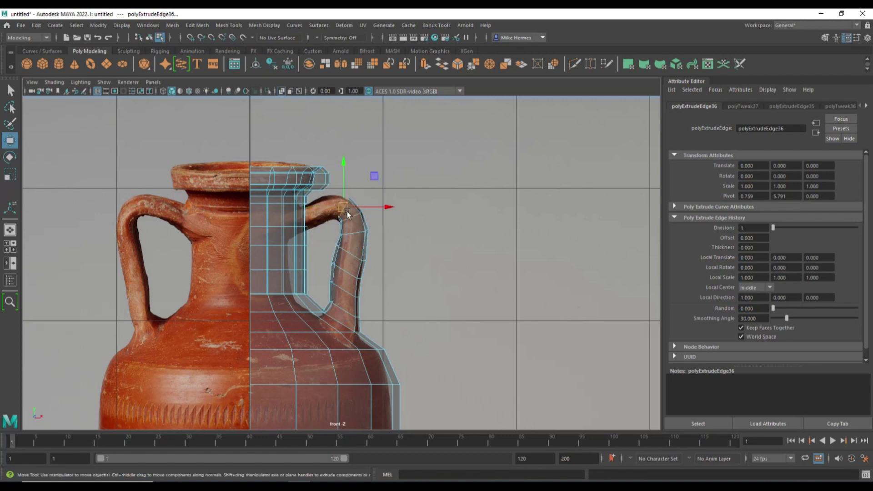
pyautogui.moveTo(345, 207); pyautogui.dragTo(339, 208)
pyautogui.press('r')
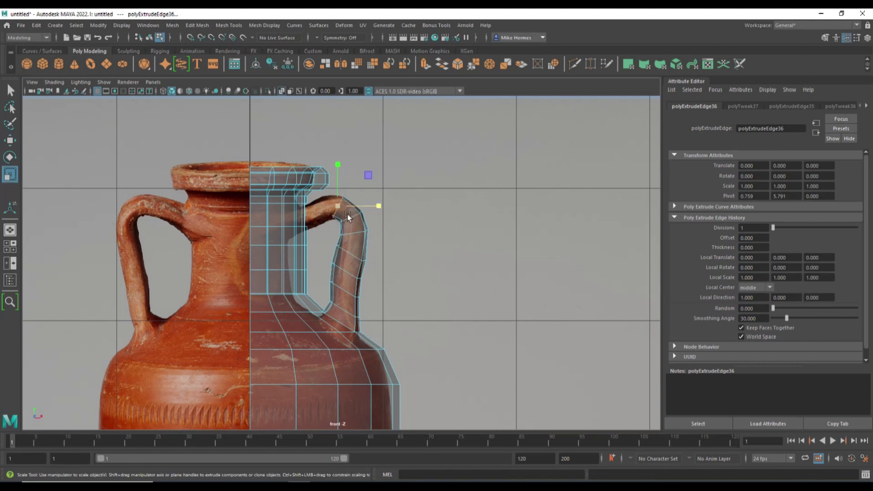
pyautogui.moveTo(337, 163); pyautogui.dragTo(336, 166)
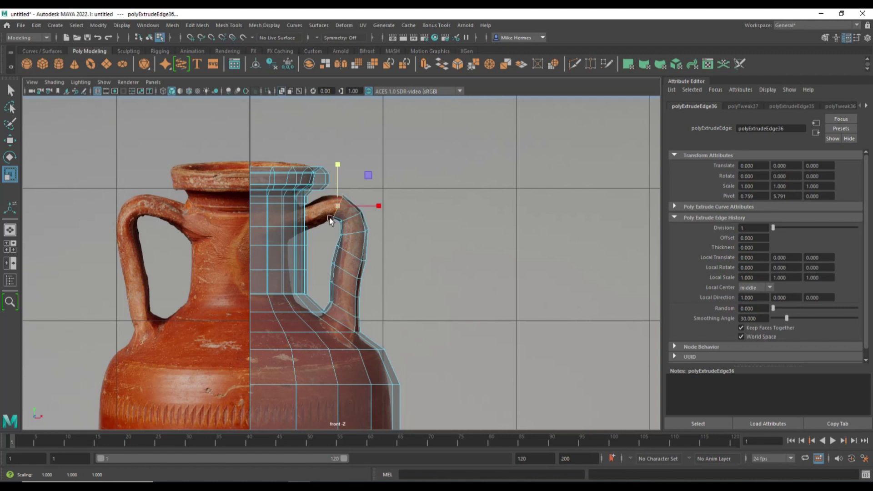
# Extrude two more sections from the bend to the neck along the reference handle, rotating the first section's end ring to follow the curve.
pyautogui.hotkey('ctrl', 'e')
pyautogui.press('w')
pyautogui.moveTo(338, 206); pyautogui.dragTo(321, 207)
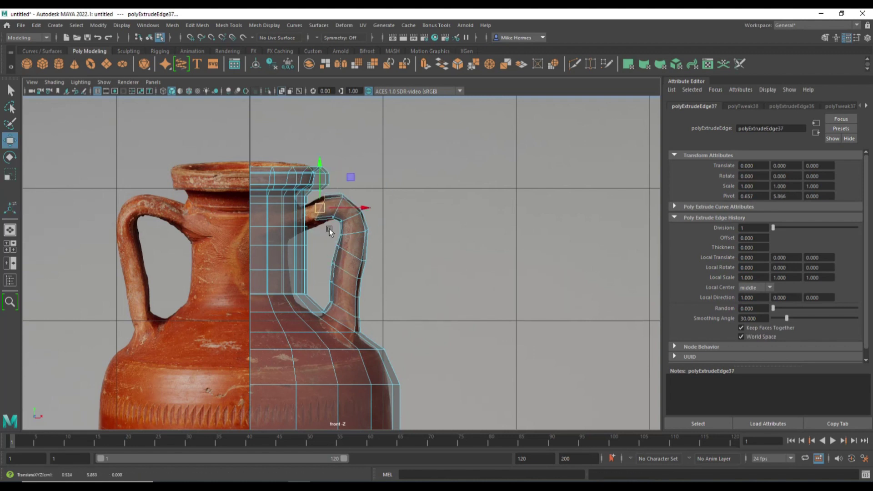
pyautogui.press('e')
pyautogui.moveTo(305, 247); pyautogui.dragTo(327, 246)
pyautogui.hotkey('ctrl', 'e')
pyautogui.press('w')
pyautogui.moveTo(321, 205); pyautogui.dragTo(309, 217)
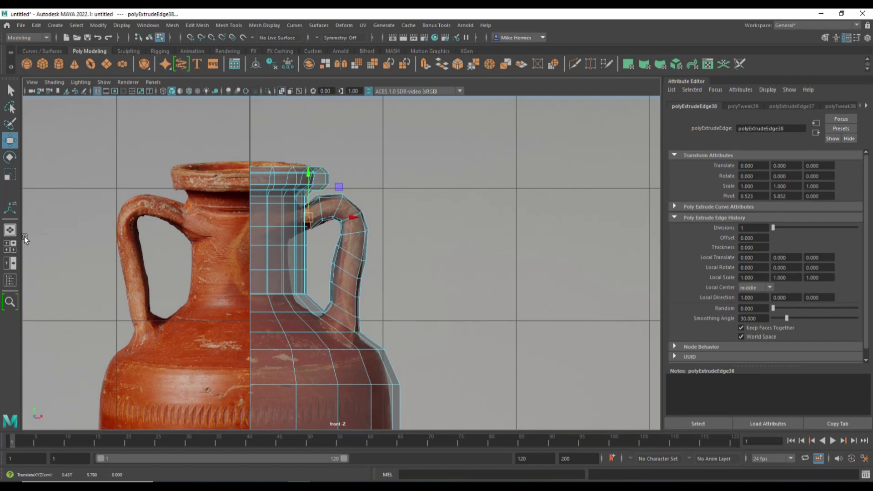
# In the perspective view, adjust the position of the handle's end ring along X in front of the neck opening.
pyautogui.click(10, 247)
pyautogui.press('space')
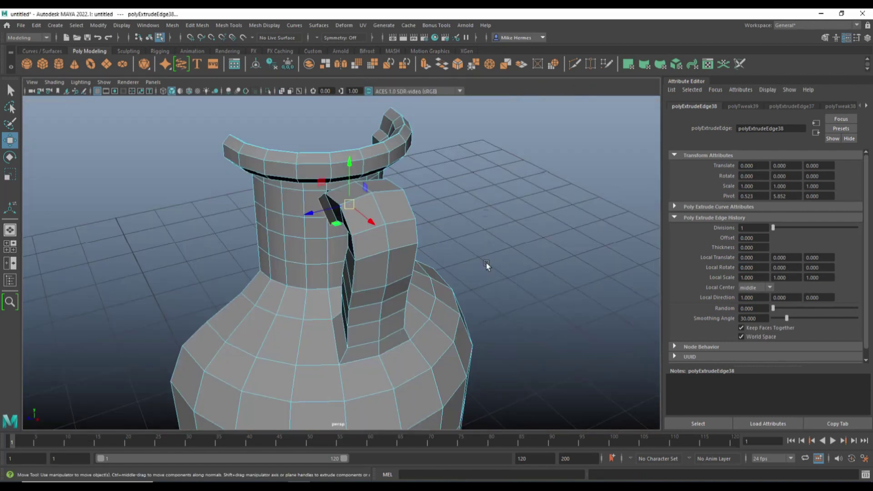
pyautogui.press('f')
pyautogui.keyDown('alt'); pyautogui.moveTo(479, 299); pyautogui.dragTo(364, 286); pyautogui.keyUp('alt')
pyautogui.keyDown('alt'); pyautogui.moveTo(353, 267); pyautogui.dragTo(498, 360, button='middle'); pyautogui.keyUp('alt')
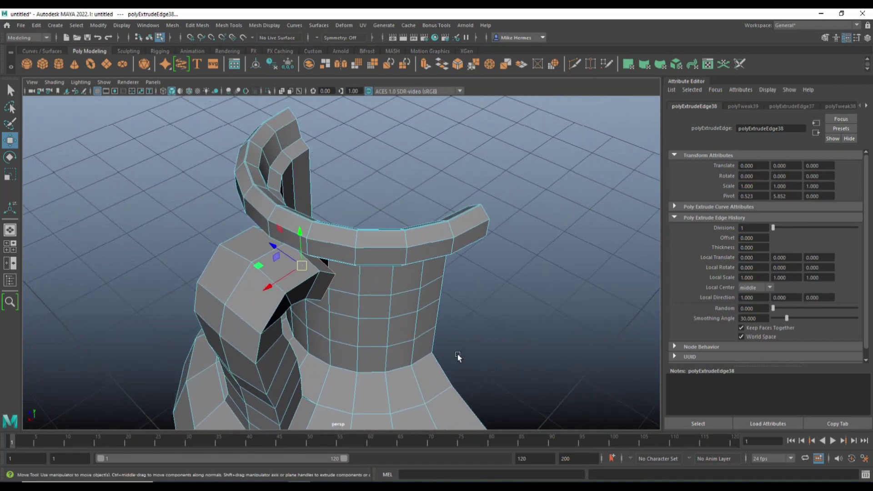
pyautogui.scroll(4, 445, 352)
pyautogui.keyDown('alt'); pyautogui.moveTo(444, 353); pyautogui.dragTo(396, 334); pyautogui.keyUp('alt')
pyautogui.moveTo(157, 198); pyautogui.dragTo(146, 202)
pyautogui.scroll(3, 255, 299)
pyautogui.keyDown('alt'); pyautogui.moveTo(280, 302); pyautogui.dragTo(386, 385); pyautogui.keyUp('alt')
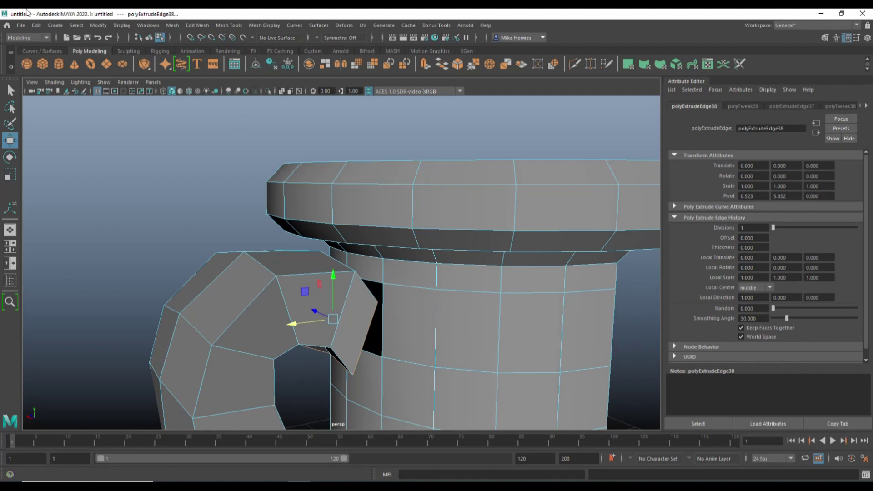
# Activate the Target Weld tool with its settings open, merging to the target.
pyautogui.click(197, 25)
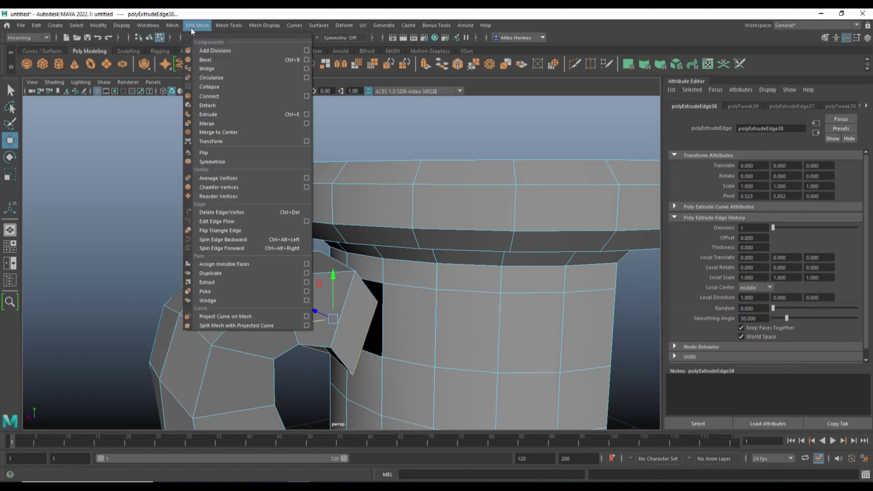
pyautogui.click(191, 232)
pyautogui.click(172, 26)
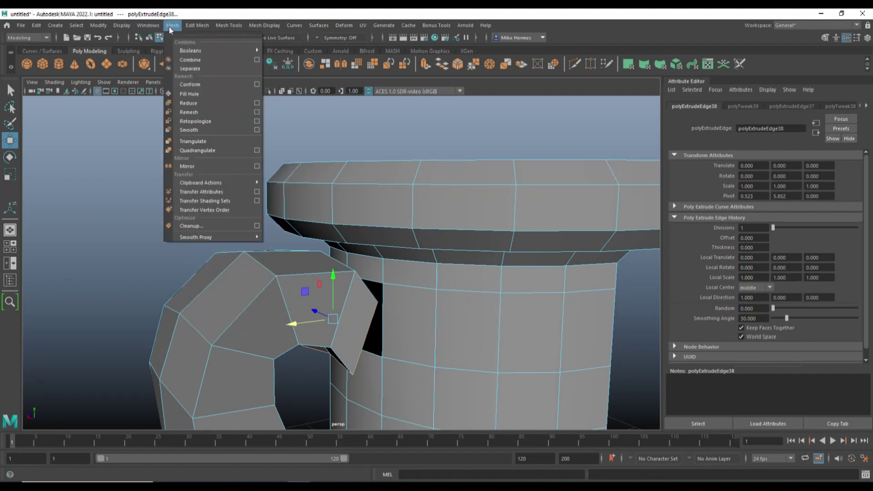
pyautogui.click(170, 26)
pyautogui.click(226, 27)
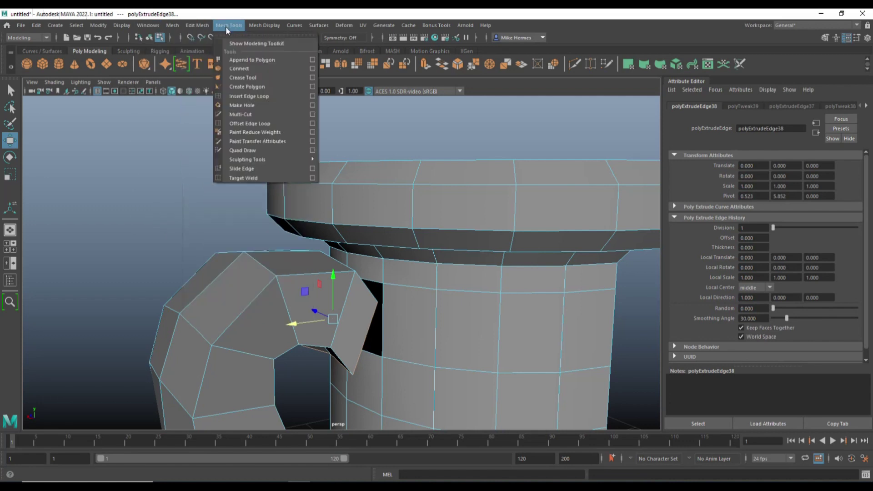
pyautogui.click(312, 179)
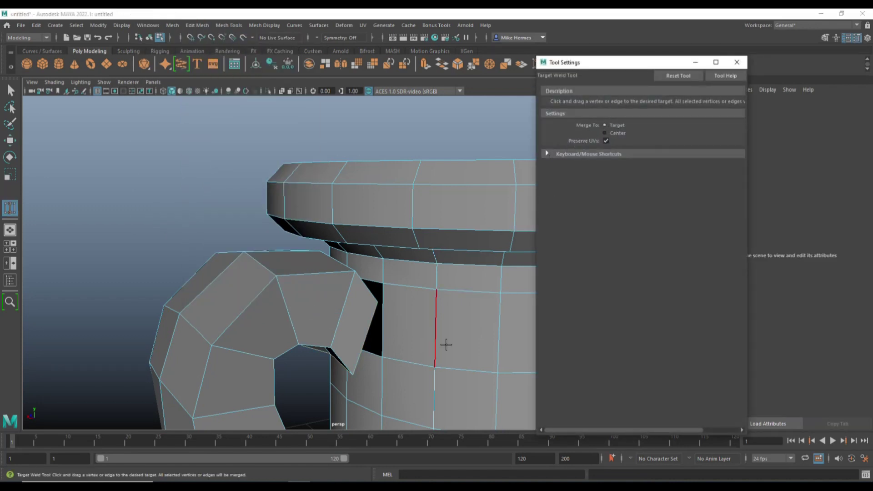
# Weld the upper and lower corner vertices on one side of the handle's end to the matching corners of the neck opening.
pyautogui.moveTo(434, 347); pyautogui.dragTo(432, 366)
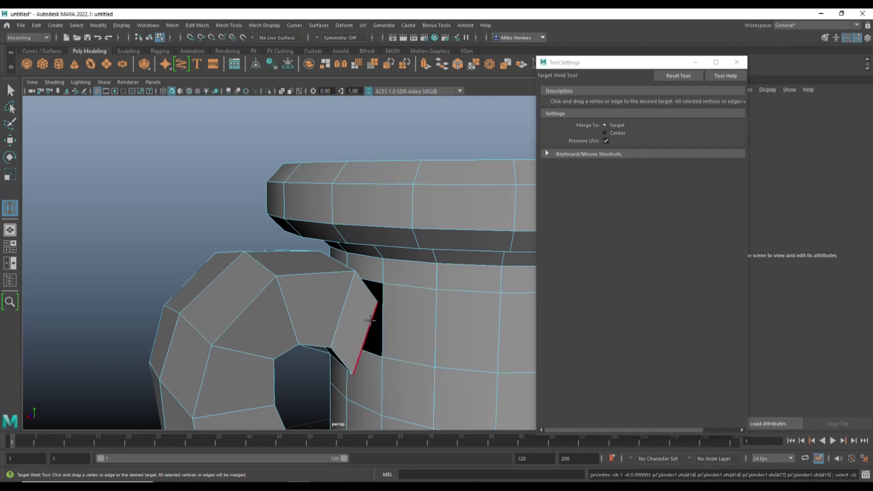
pyautogui.moveTo(362, 240); pyautogui.dragTo(322, 242, button='right')
pyautogui.moveTo(377, 302); pyautogui.dragTo(382, 284)
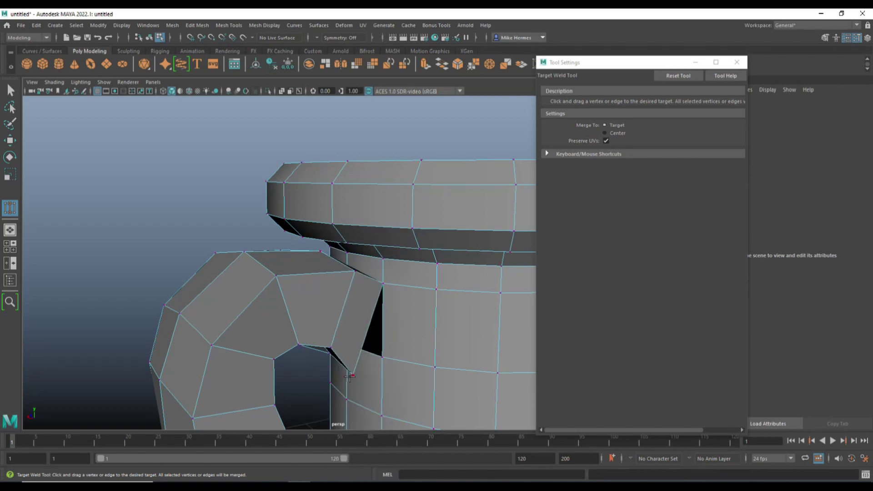
pyautogui.moveTo(352, 376); pyautogui.dragTo(380, 358)
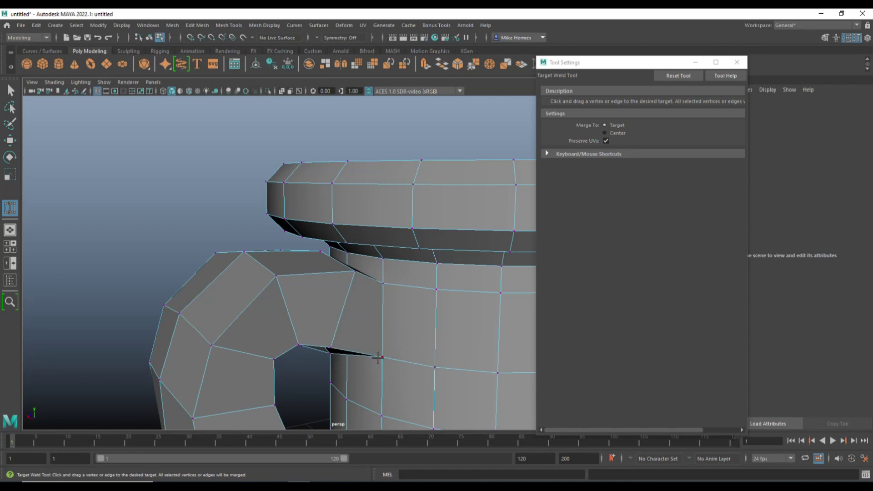
# Weld the lower middle vertex and the other lower corner of the handle's end to the bottom edge of the neck opening.
pyautogui.keyDown('alt'); pyautogui.moveTo(237, 340); pyautogui.dragTo(413, 305); pyautogui.keyUp('alt')
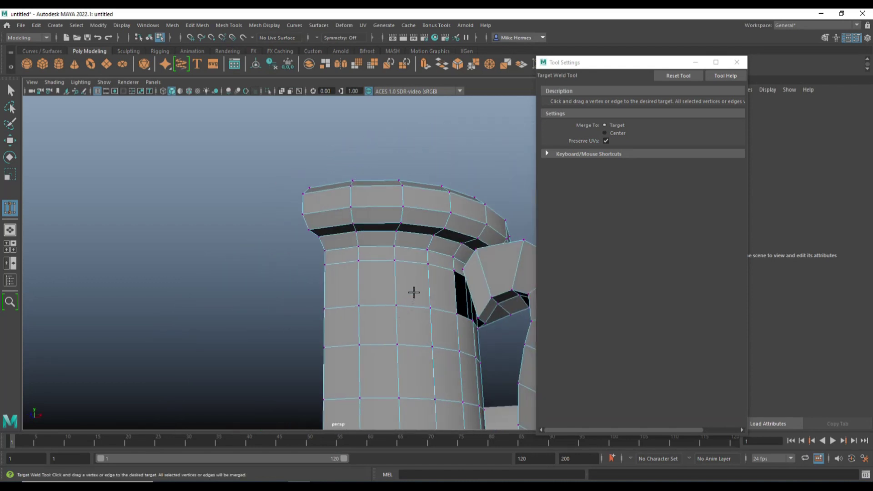
pyautogui.keyDown('alt'); pyautogui.moveTo(405, 292); pyautogui.dragTo(255, 324, button='middle'); pyautogui.keyUp('alt')
pyautogui.keyDown('alt'); pyautogui.moveTo(254, 324); pyautogui.dragTo(289, 200); pyautogui.keyUp('alt')
pyautogui.scroll(5, 315, 276)
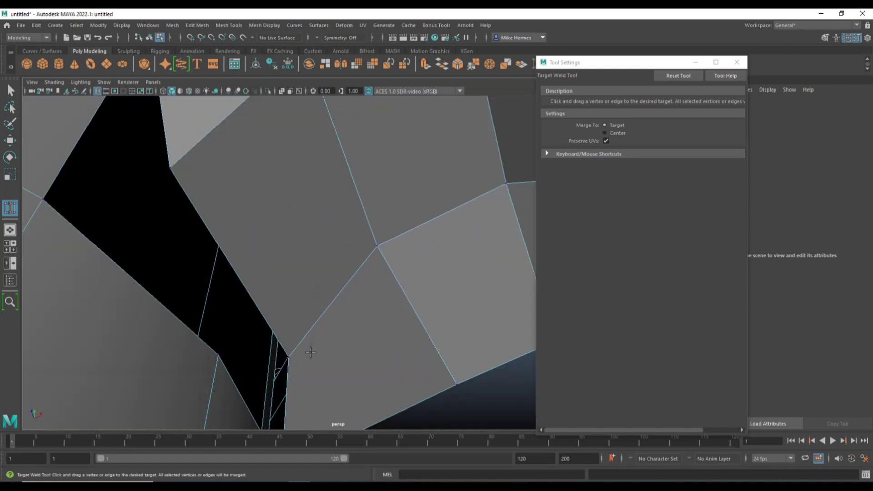
pyautogui.scroll(-1, 309, 353)
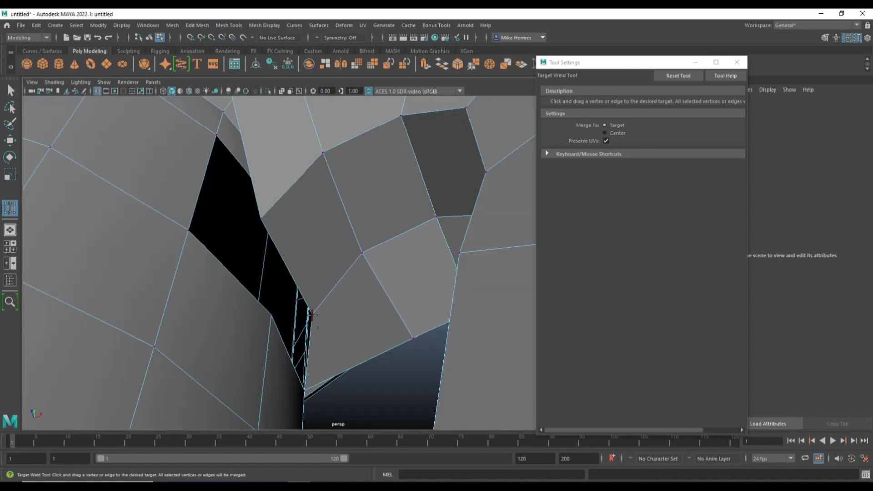
pyautogui.moveTo(280, 324); pyautogui.dragTo(262, 320)
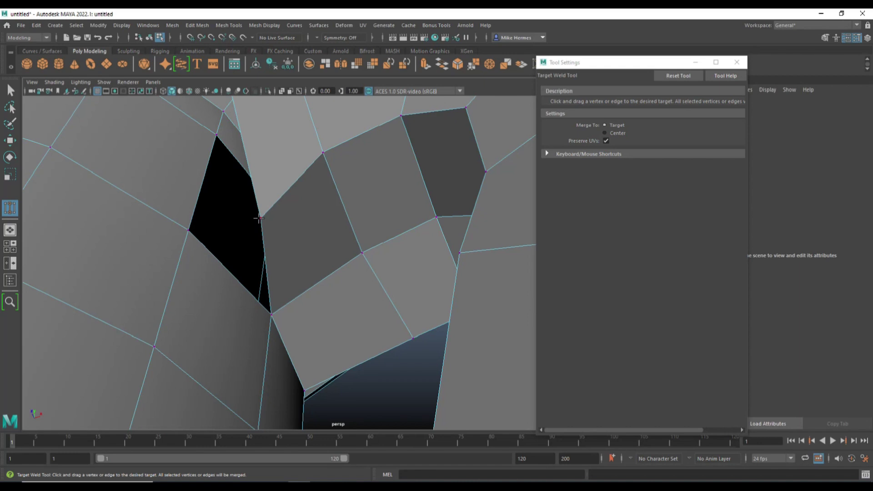
pyautogui.moveTo(245, 224); pyautogui.dragTo(187, 230)
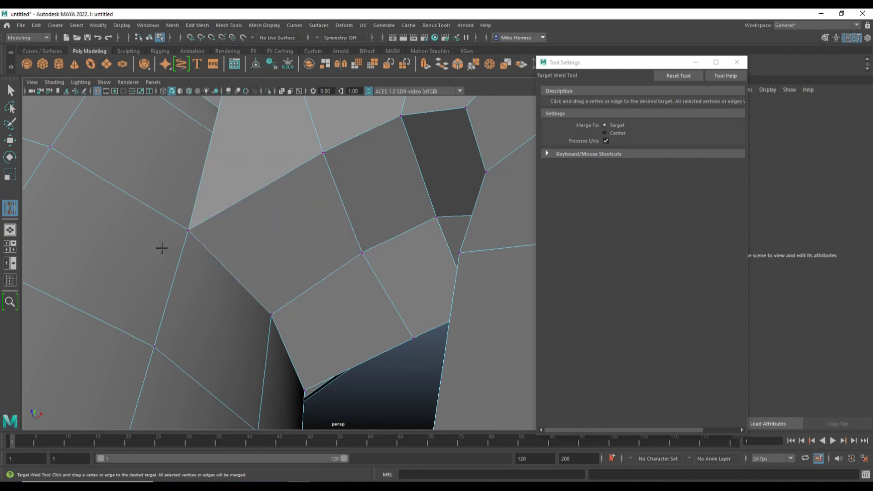
# Weld the remaining upper corner vertex of the handle's end to the upper corner of the neck opening.
pyautogui.scroll(-10, 190, 232)
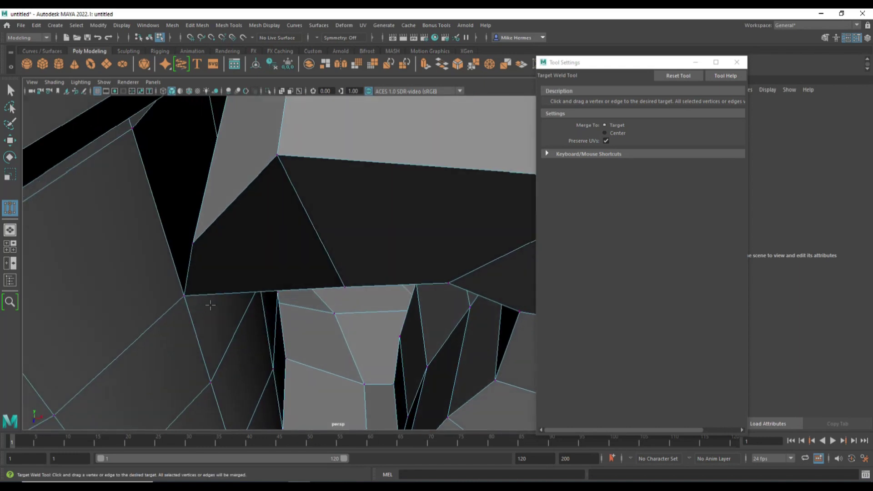
pyautogui.scroll(6, 216, 312)
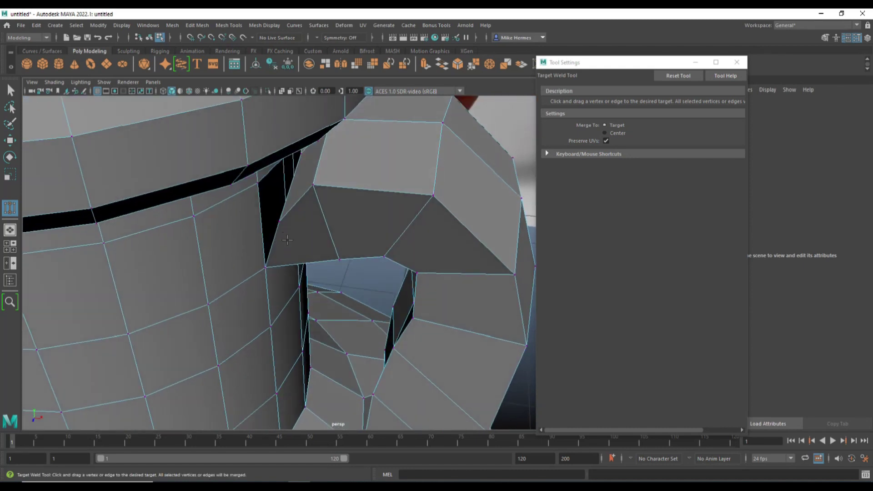
pyautogui.moveTo(279, 222); pyautogui.dragTo(251, 191)
pyautogui.keyDown('alt'); pyautogui.moveTo(251, 191); pyautogui.dragTo(282, 196); pyautogui.keyUp('alt')
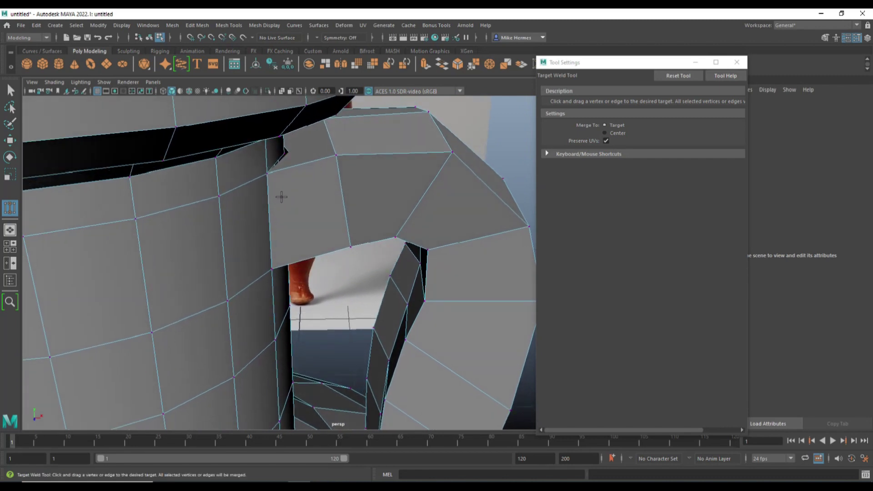
# Inspect the handle's joint with the neck in wireframe and shaded display, and examine the handle's base on the smoothed mesh preview.
pyautogui.press('4')
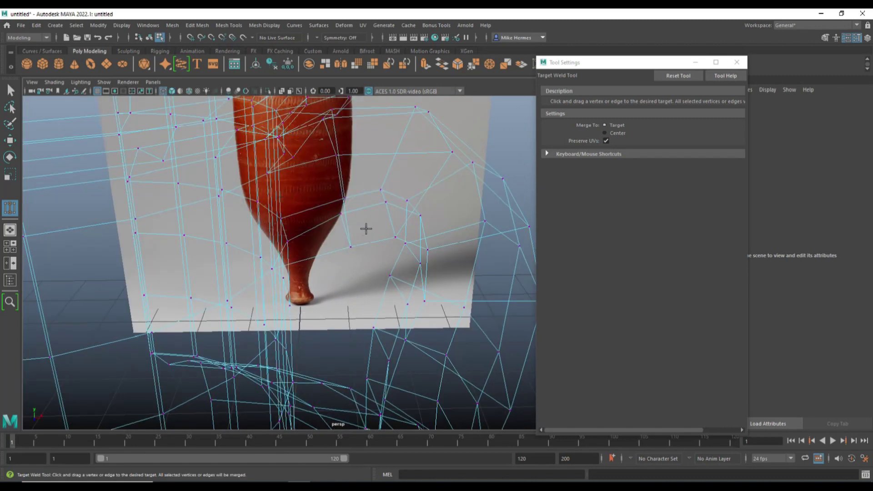
pyautogui.moveTo(364, 230)
pyautogui.keyDown('alt'); pyautogui.mouseDown()
pyautogui.moveTo(362, 218)
pyautogui.moveTo(358, 242)
pyautogui.moveTo(346, 246)
pyautogui.moveTo(349, 237)
pyautogui.mouseUp(); pyautogui.keyUp('alt')
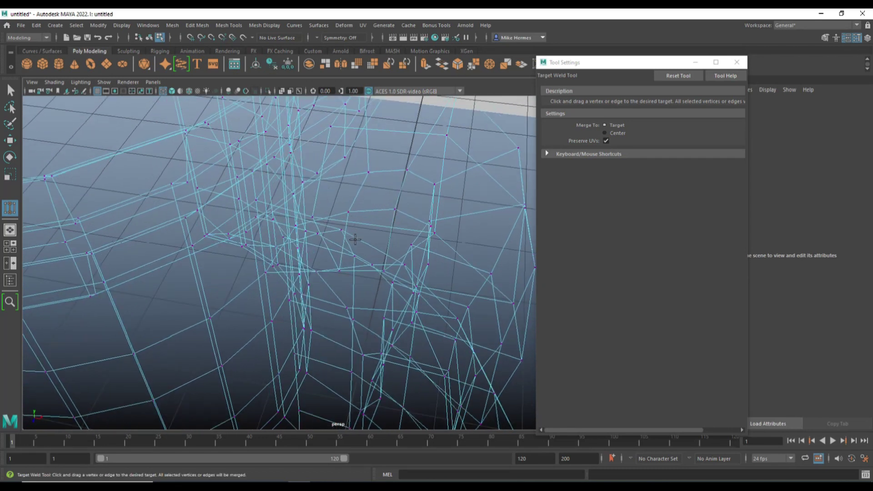
pyautogui.press('5')
pyautogui.scroll(-4, 351, 223)
pyautogui.keyDown('alt'); pyautogui.moveTo(400, 237); pyautogui.dragTo(300, 247); pyautogui.keyUp('alt')
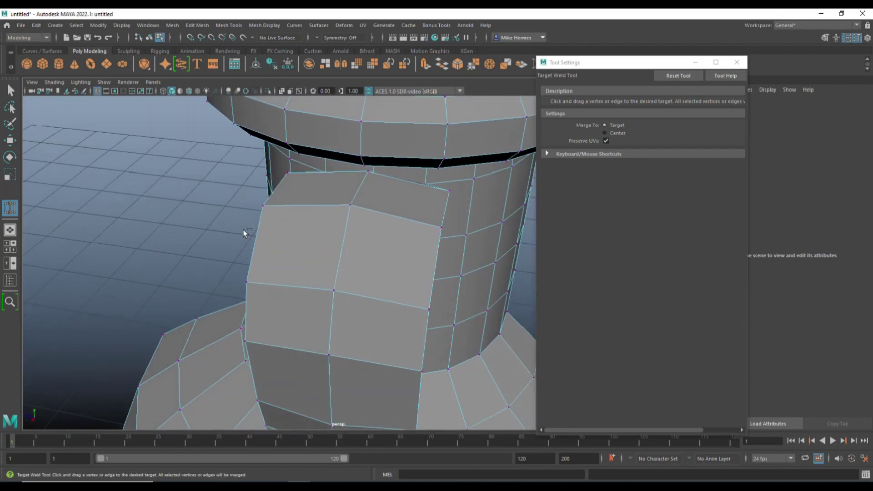
pyautogui.press('q')
pyautogui.moveTo(315, 214); pyautogui.dragTo(362, 201, button='right')
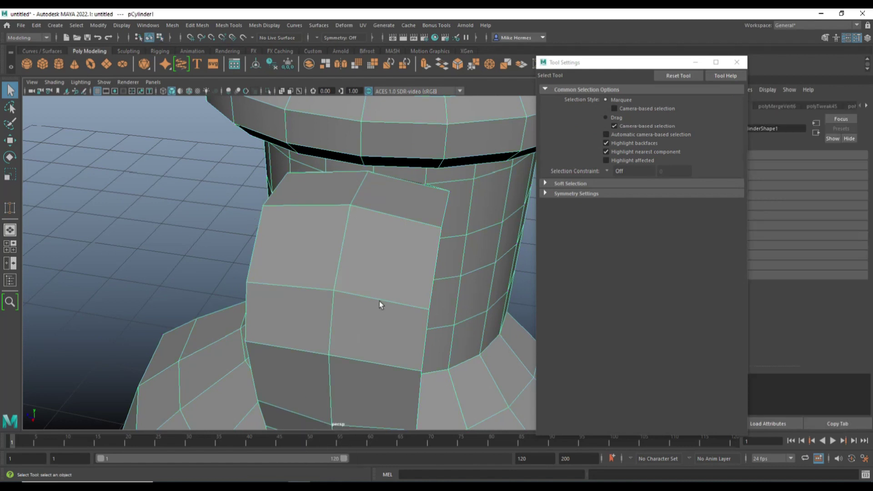
pyautogui.scroll(-5, 370, 293)
pyautogui.keyDown('alt'); pyautogui.moveTo(358, 296); pyautogui.dragTo(370, 152); pyautogui.keyUp('alt')
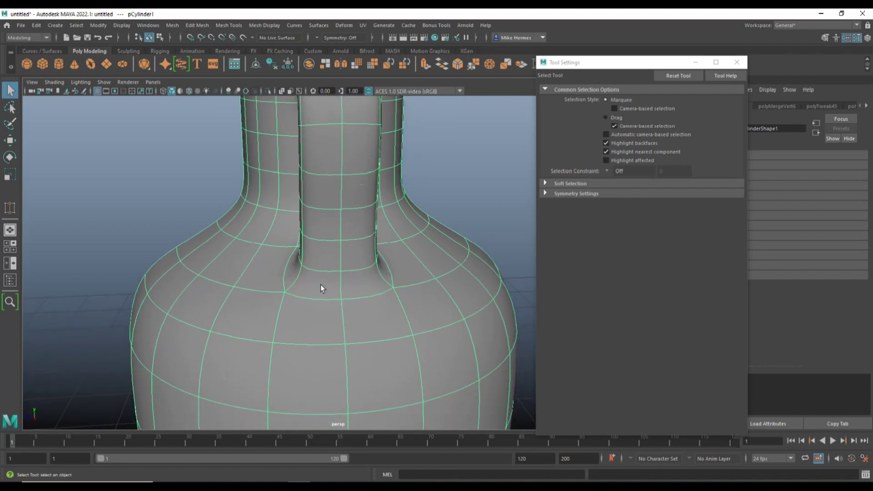
# Return to the unsmoothed display and narrow the edge loop just above the handle's base in Z.
pyautogui.rightClick(321, 242)
pyautogui.click(324, 216)
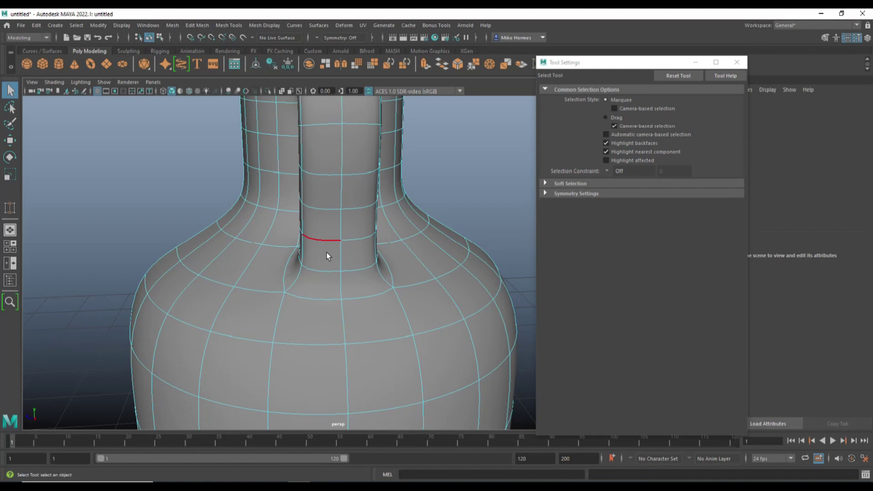
pyautogui.press('1')
pyautogui.click(326, 240)
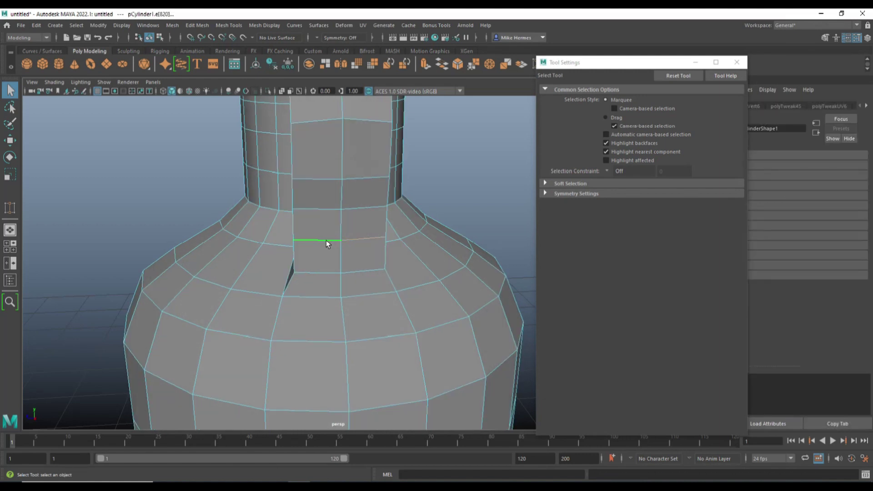
pyautogui.press('r')
pyautogui.moveTo(298, 223); pyautogui.dragTo(310, 265)
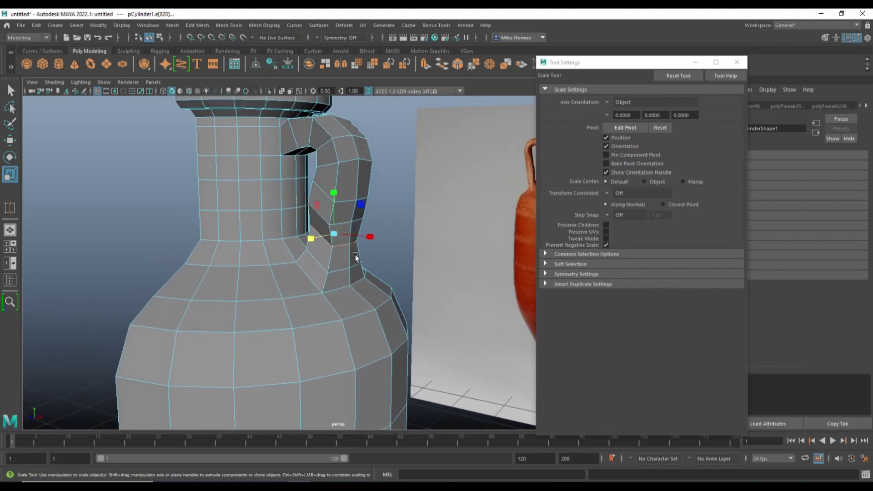
# Adjust the Z width of the next edge loop up the handle, where its lower part meets the upright section.
pyautogui.doubleClick(347, 219)
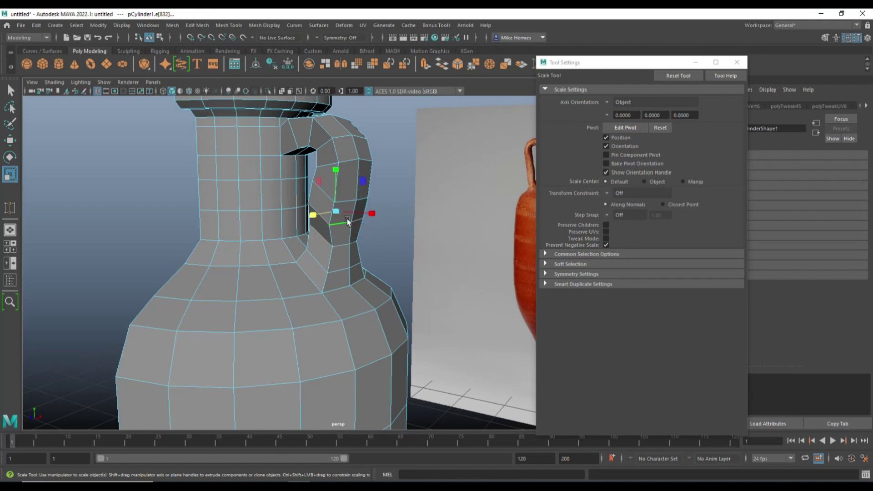
pyautogui.moveTo(311, 216); pyautogui.dragTo(313, 215)
pyautogui.keyDown('alt'); pyautogui.moveTo(372, 234); pyautogui.dragTo(344, 242); pyautogui.keyUp('alt')
pyautogui.keyDown('alt'); pyautogui.moveTo(271, 160); pyautogui.dragTo(301, 142); pyautogui.keyUp('alt')
# Narrow the edge loops around the handle's top bend in Z.
pyautogui.click(293, 139)
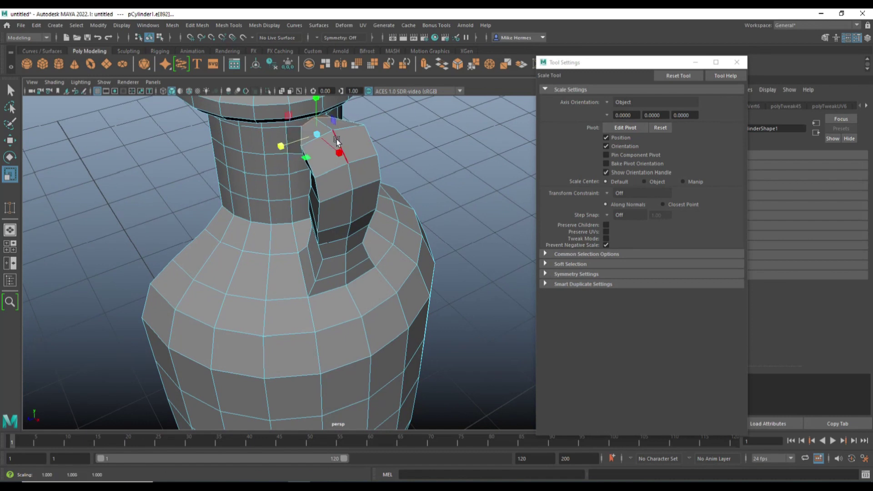
pyautogui.doubleClick(347, 127)
pyautogui.moveTo(295, 155); pyautogui.dragTo(316, 157)
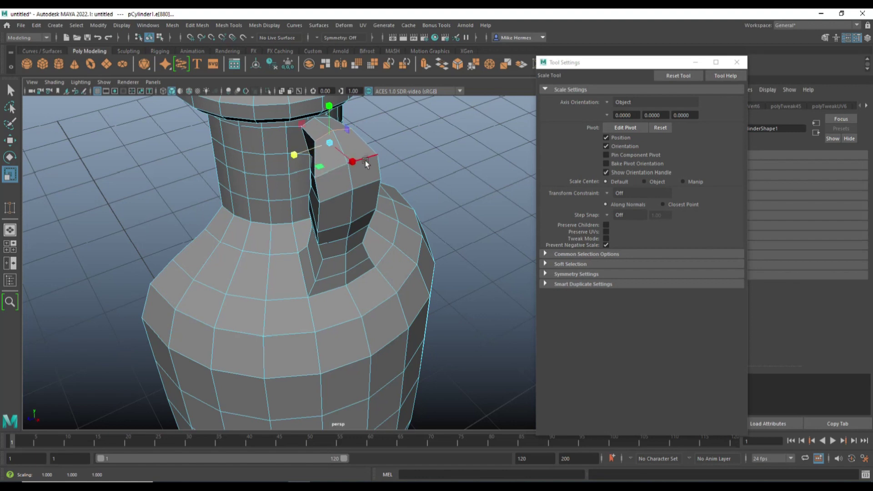
pyautogui.click(364, 160)
pyautogui.moveTo(306, 173); pyautogui.dragTo(320, 173)
# Refine the Z widths of the edge loops on the handle's upright section, widening the one just below the top bend.
pyautogui.doubleClick(341, 192)
pyautogui.moveTo(310, 198); pyautogui.dragTo(263, 265)
pyautogui.click(329, 231)
pyautogui.click(340, 224)
pyautogui.click(334, 242)
pyautogui.click(320, 272)
pyautogui.click(341, 165)
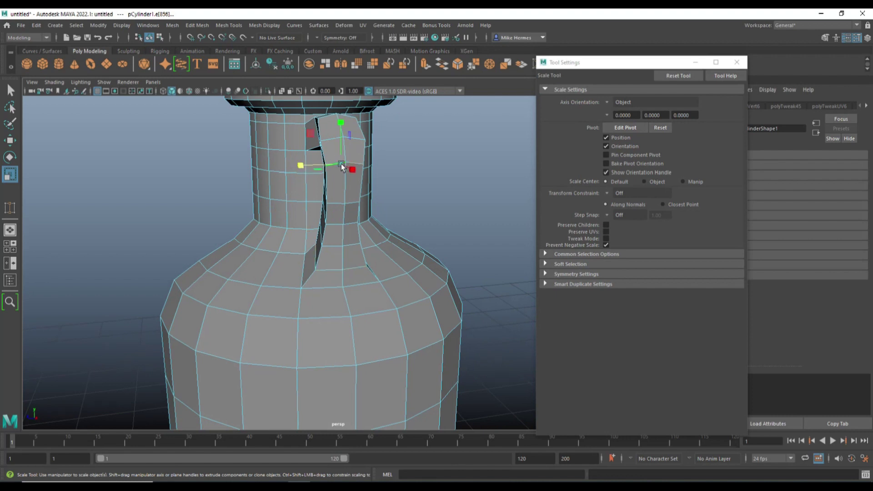
pyautogui.moveTo(301, 165); pyautogui.dragTo(299, 168)
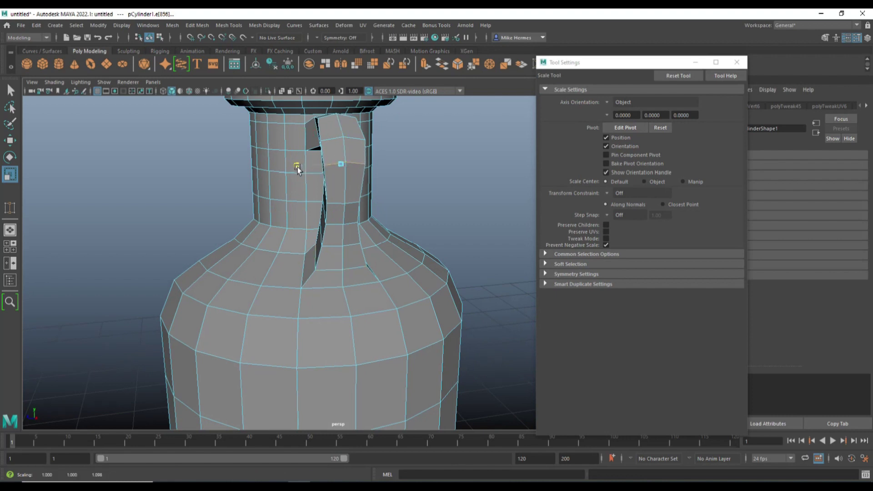
# Examine the handle and half amphora in the smoothed mesh preview, and return to the unsmoothed display.
pyautogui.keyDown('alt'); pyautogui.moveTo(268, 224); pyautogui.dragTo(342, 223); pyautogui.keyUp('alt')
pyautogui.keyDown('alt'); pyautogui.moveTo(358, 220); pyautogui.dragTo(361, 223); pyautogui.keyUp('alt')
pyautogui.keyDown('shift'); pyautogui.moveTo(335, 216); pyautogui.dragTo(372, 204, button='right'); pyautogui.keyUp('shift')
pyautogui.press('3')
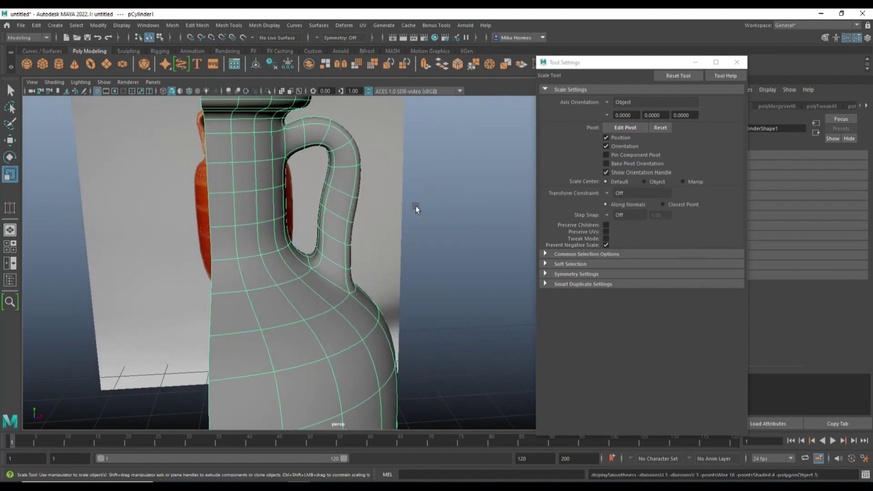
pyautogui.click(416, 208)
pyautogui.scroll(-5, 429, 235)
pyautogui.keyDown('alt'); pyautogui.moveTo(431, 237); pyautogui.dragTo(327, 305); pyautogui.keyUp('alt')
pyautogui.scroll(3, 437, 240)
pyautogui.click(310, 310)
pyautogui.press('1')
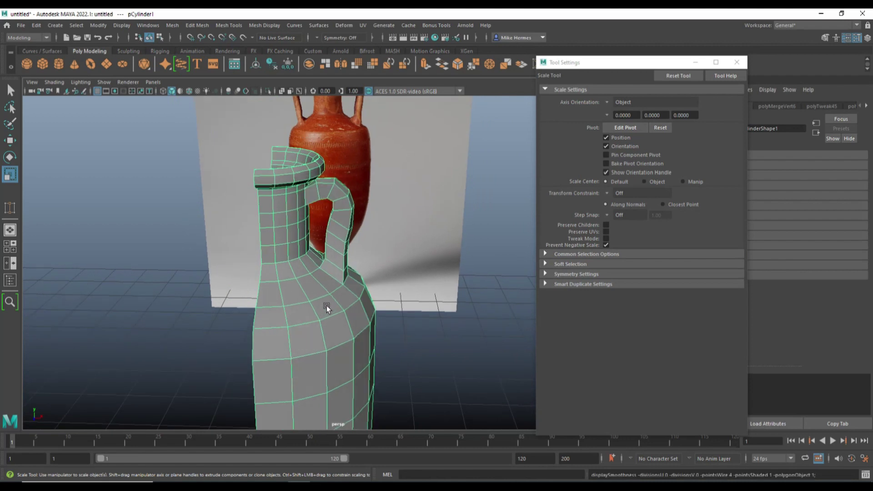
# Duplicate the half amphora and rotate the copy half a turn about the vertical axis with snapping to complete the vessel.
pyautogui.scroll(-4, 327, 305)
pyautogui.keyDown('alt'); pyautogui.moveTo(352, 338); pyautogui.dragTo(341, 357); pyautogui.keyUp('alt')
pyautogui.keyDown('alt'); pyautogui.moveTo(342, 358); pyautogui.dragTo(369, 266, button='middle'); pyautogui.keyUp('alt')
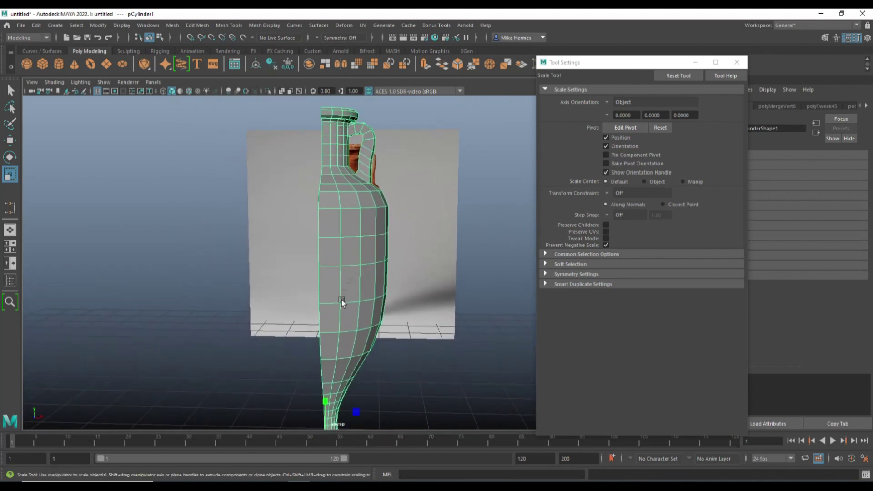
pyautogui.keyDown('alt'); pyautogui.moveTo(352, 348); pyautogui.dragTo(314, 344); pyautogui.keyUp('alt')
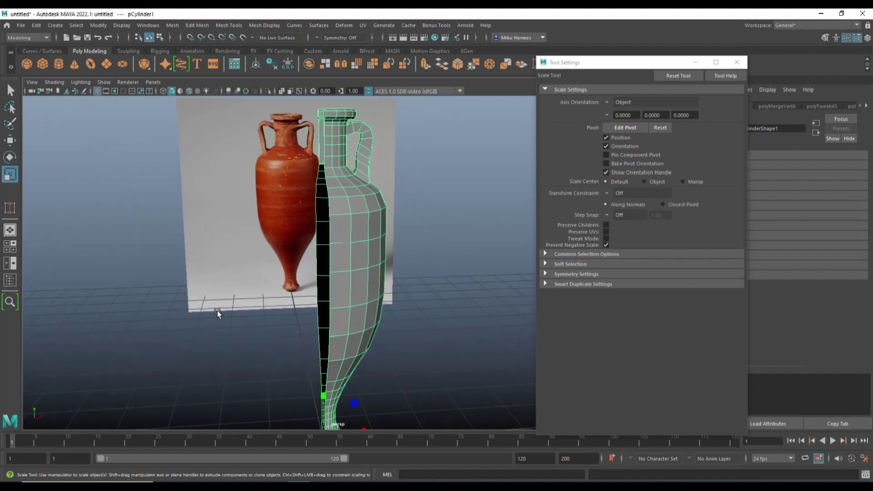
pyautogui.scroll(-2, 215, 315)
pyautogui.hotkey('ctrl', 'd')
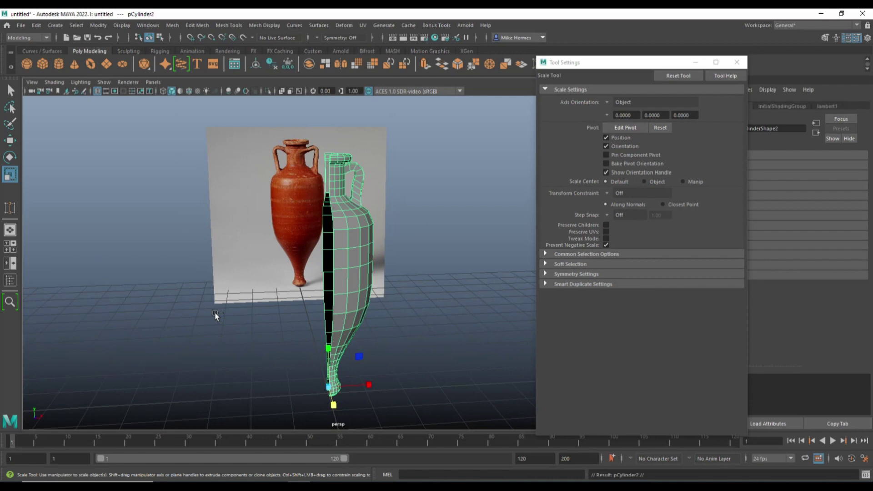
pyautogui.press('e')
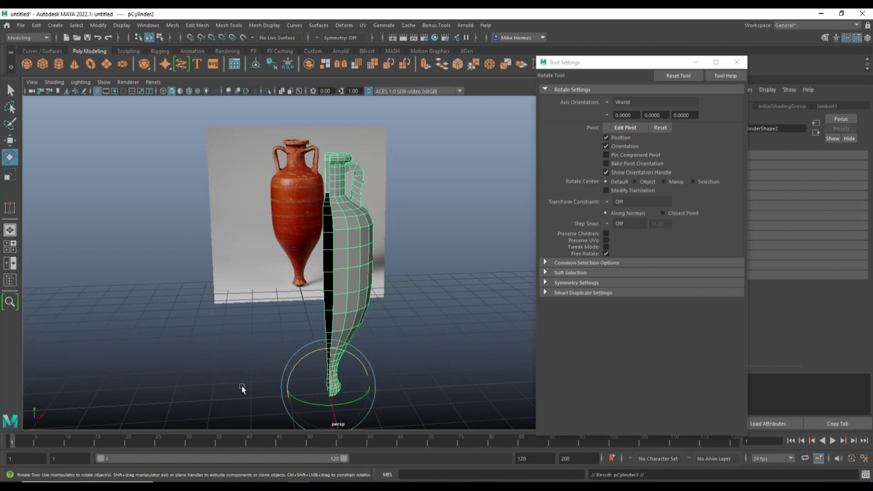
pyautogui.press('j')
pyautogui.moveTo(323, 402); pyautogui.dragTo(422, 396)
pyautogui.keyDown('alt'); pyautogui.moveTo(415, 340); pyautogui.dragTo(406, 366); pyautogui.keyUp('alt')
# Select both amphora halves and combine them into one mesh.
pyautogui.moveTo(185, 165)
pyautogui.mouseDown()
pyautogui.moveTo(388, 283)
pyautogui.moveTo(381, 282)
pyautogui.mouseUp()
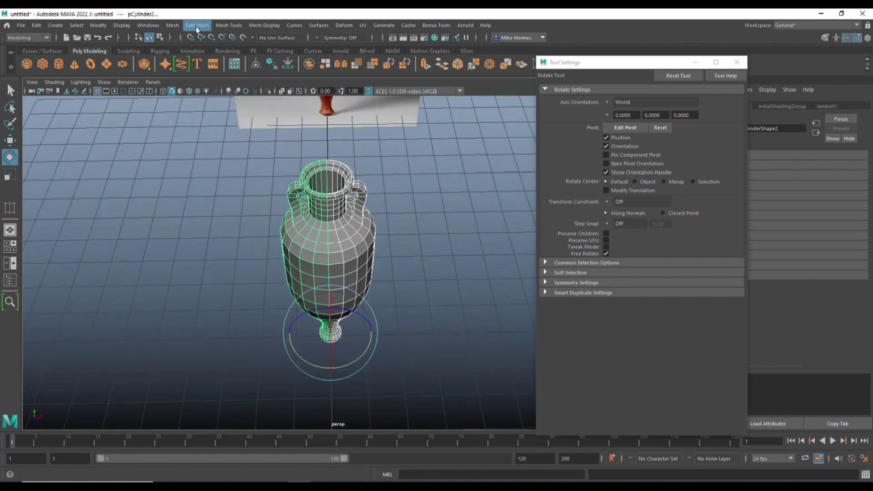
pyautogui.click(171, 26)
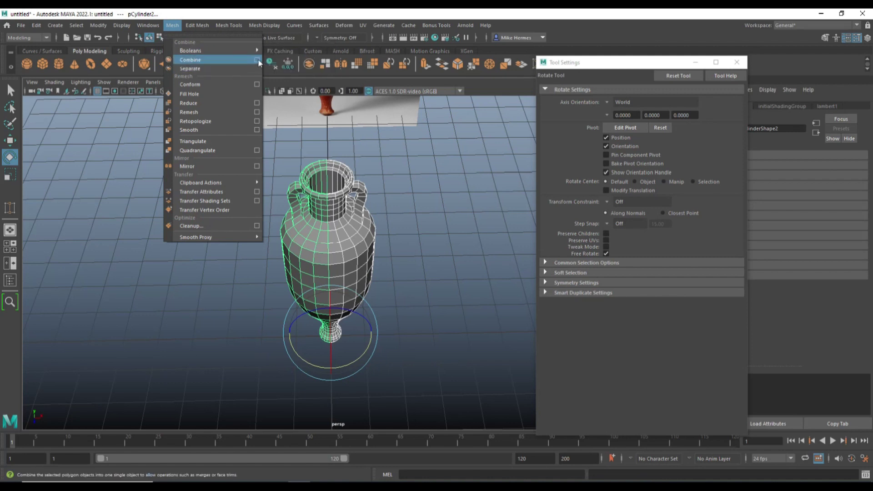
pyautogui.click(228, 59)
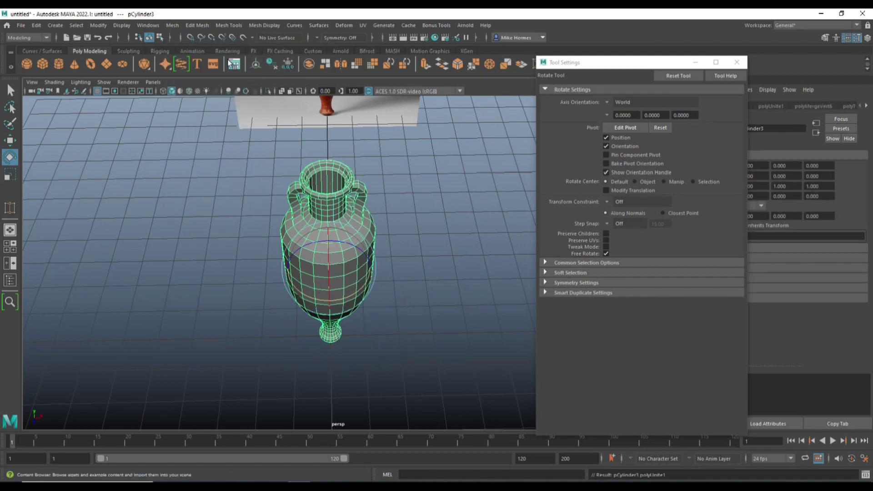
# Merge the vertices along the vertical centre seam in the front view, and return the combined amphora to object mode.
pyautogui.click(10, 250)
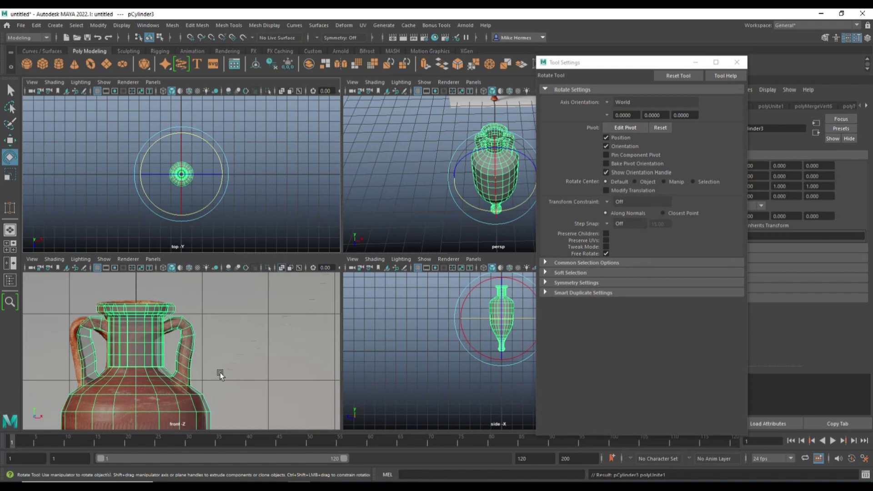
pyautogui.press('space')
pyautogui.press('f')
pyautogui.scroll(5, 388, 302)
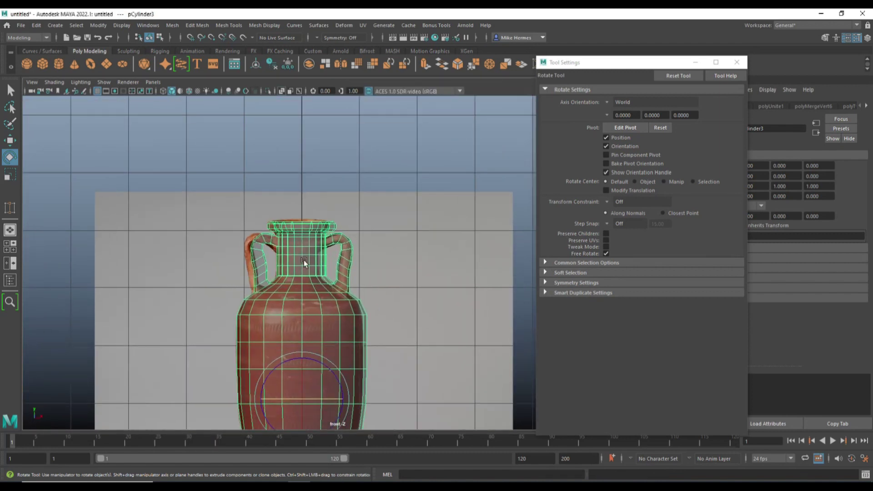
pyautogui.moveTo(305, 251); pyautogui.dragTo(273, 245, button='right')
pyautogui.scroll(-5, 376, 337)
pyautogui.scroll(5, 374, 338)
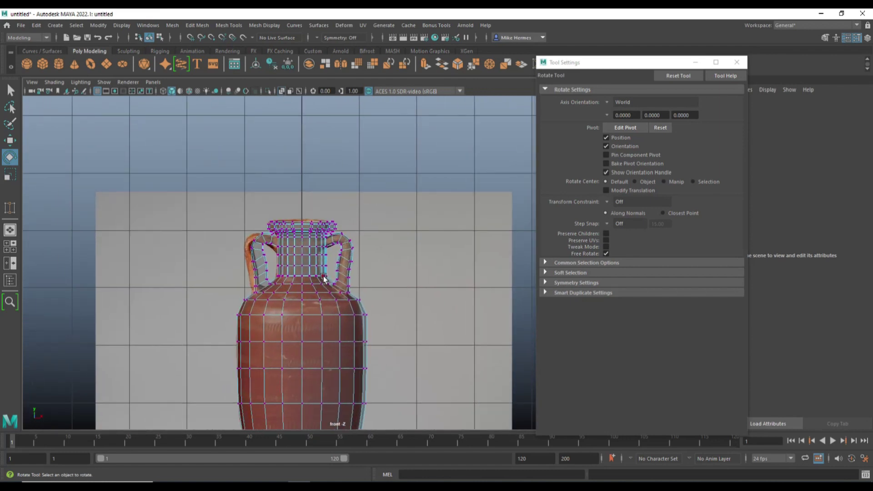
pyautogui.keyDown('alt'); pyautogui.moveTo(397, 359); pyautogui.dragTo(389, 256, button='middle'); pyautogui.keyUp('alt')
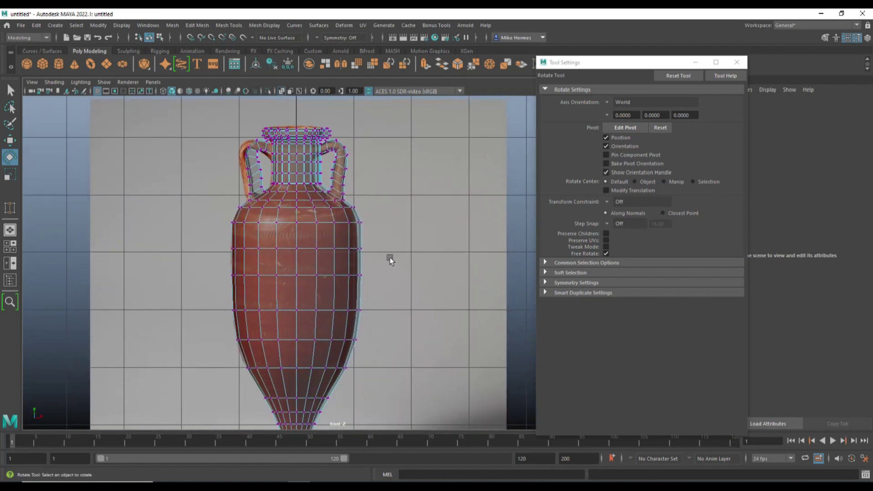
pyautogui.scroll(-3, 357, 263)
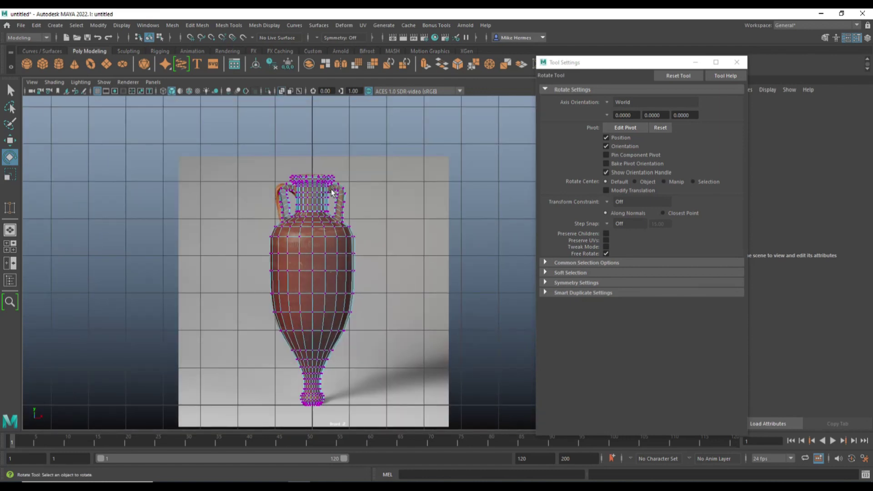
pyautogui.moveTo(313, 159); pyautogui.dragTo(310, 446)
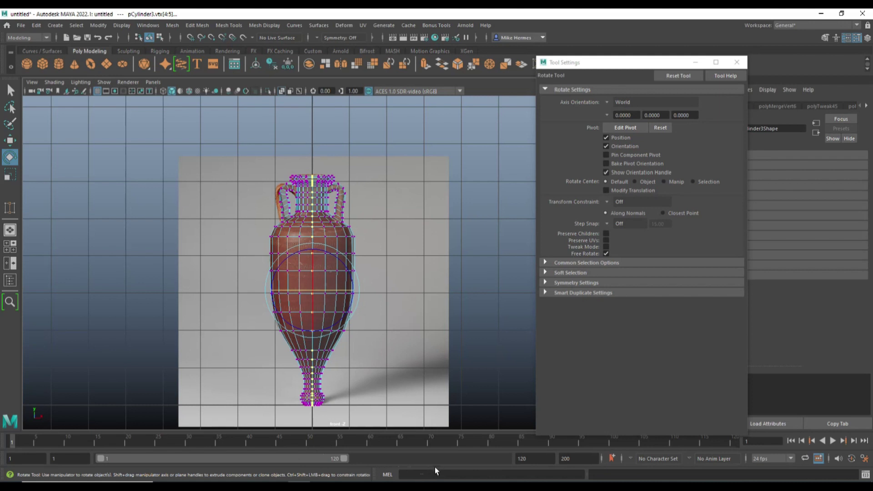
pyautogui.click(200, 26)
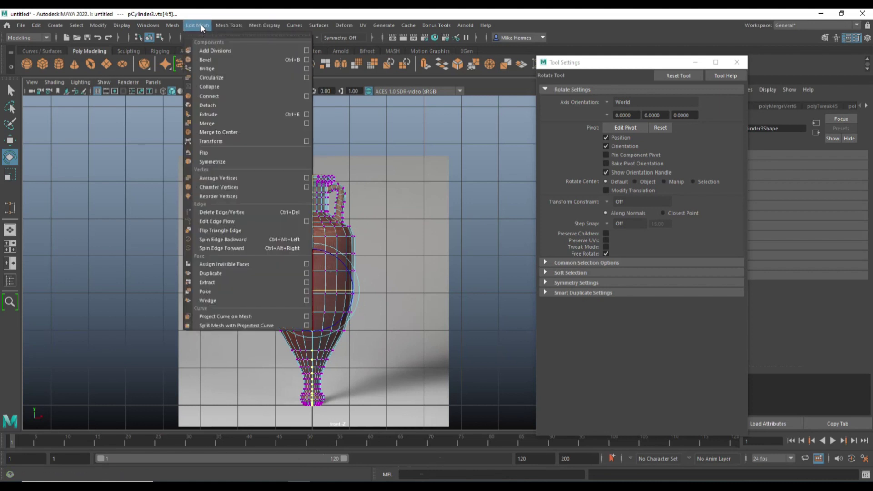
pyautogui.click(217, 125)
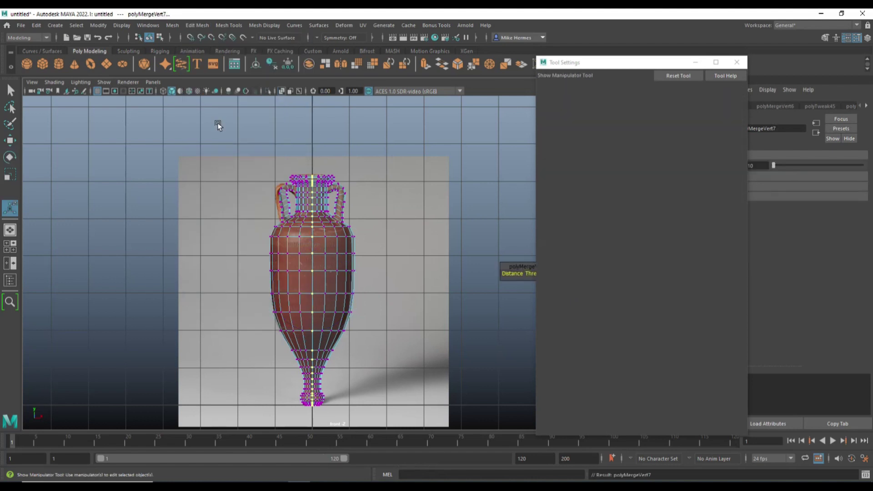
pyautogui.moveTo(335, 236); pyautogui.dragTo(368, 222, button='right')
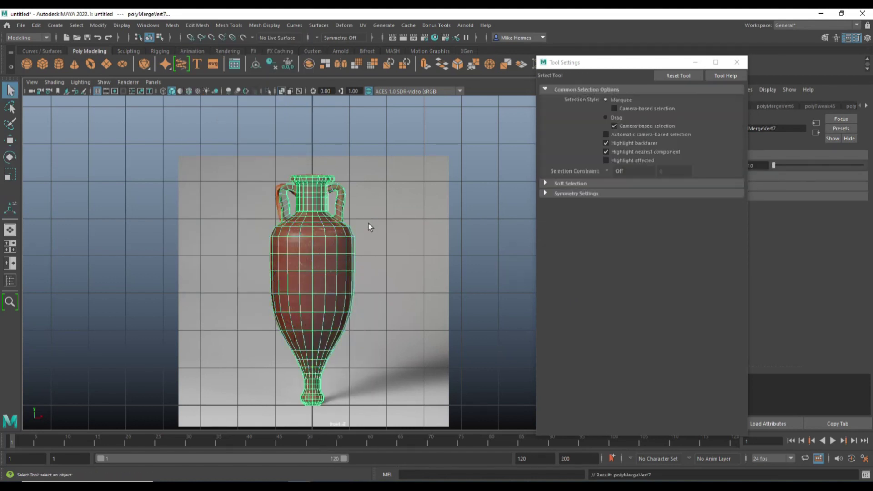
# Extrude the border edges of the opening in the amphora's foot and scale them uniformly inward in the perspective view.
pyautogui.click(15, 246)
pyautogui.press('space')
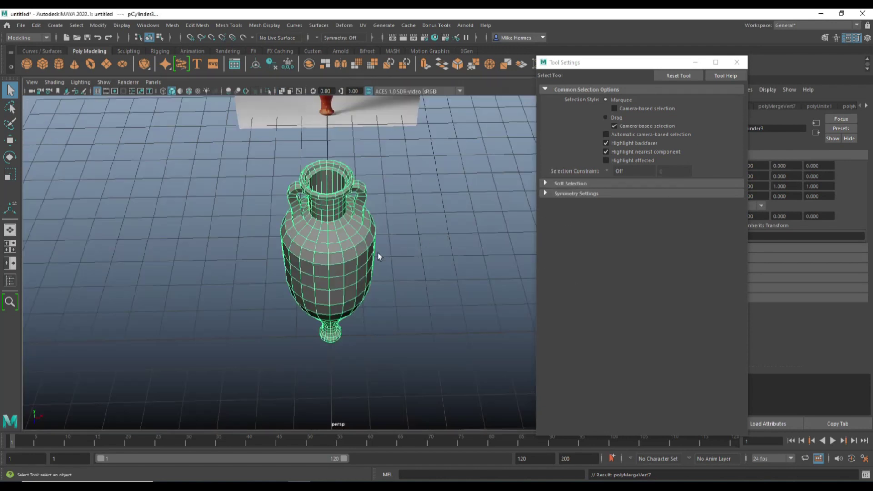
pyautogui.keyDown('alt'); pyautogui.moveTo(358, 291); pyautogui.dragTo(365, 291, button='right'); pyautogui.keyUp('alt')
pyautogui.keyDown('alt'); pyautogui.moveTo(385, 364); pyautogui.dragTo(385, 276); pyautogui.keyUp('alt')
pyautogui.scroll(4, 383, 339)
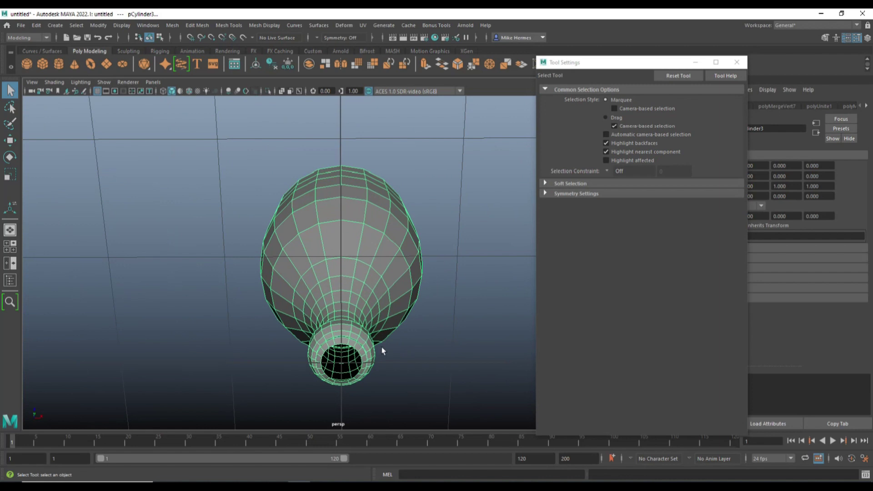
pyautogui.scroll(4, 386, 363)
pyautogui.keyDown('alt'); pyautogui.moveTo(386, 339); pyautogui.dragTo(380, 224, button='middle'); pyautogui.keyUp('alt')
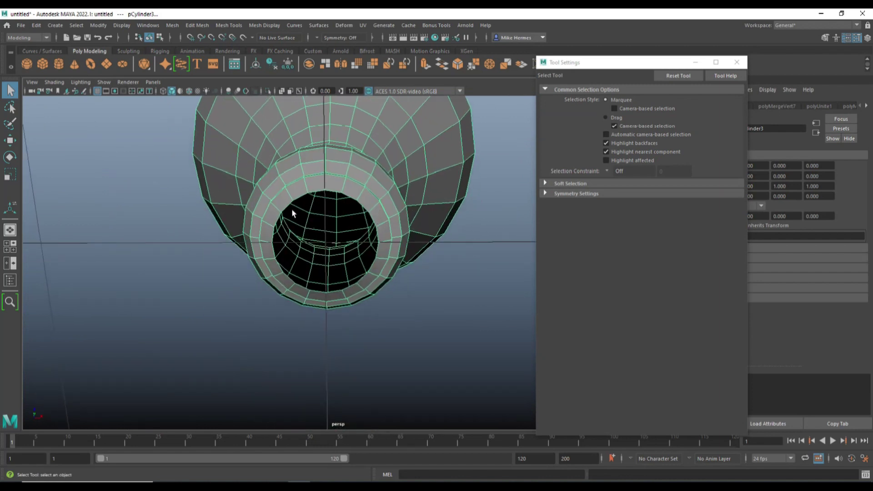
pyautogui.moveTo(292, 182); pyautogui.dragTo(288, 157, button='right')
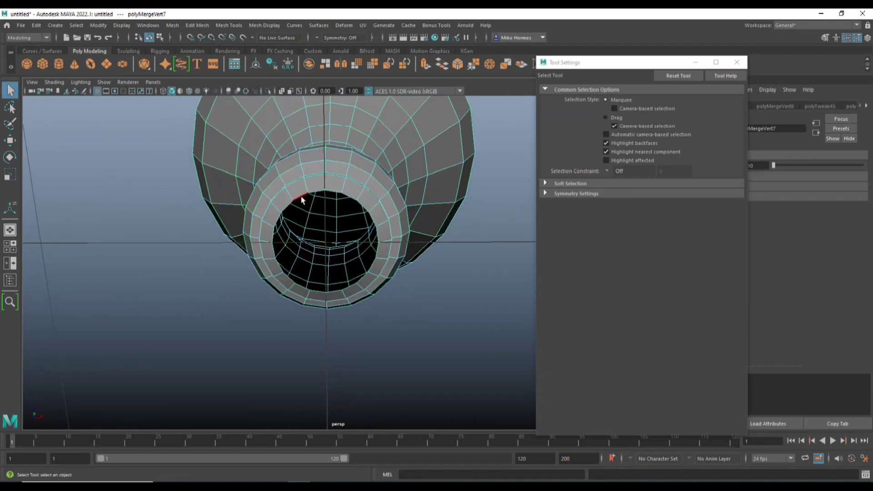
pyautogui.click(301, 198)
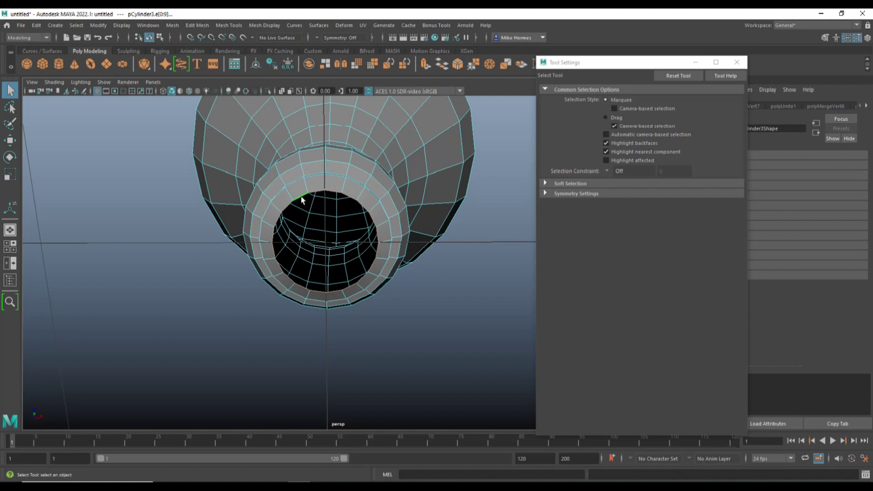
pyautogui.hotkey('ctrl', 'e')
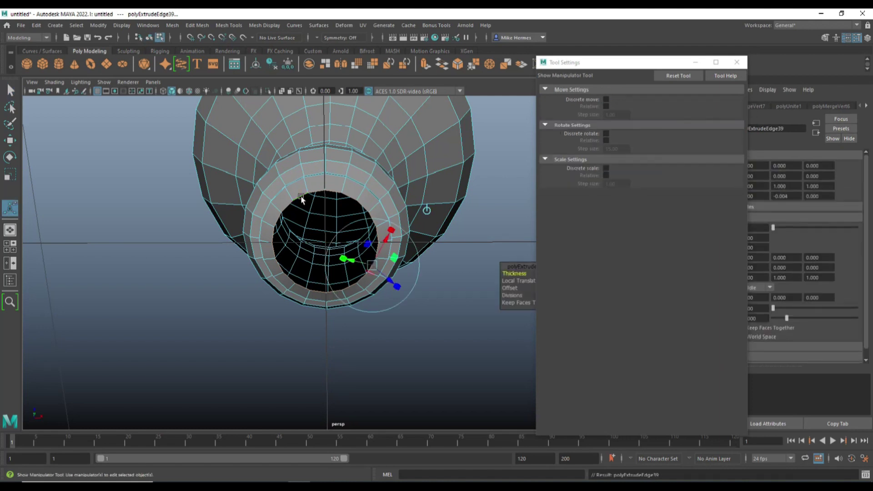
pyautogui.press('r')
pyautogui.moveTo(329, 241); pyautogui.dragTo(300, 248)
# Extrude the foot opening's inner border again and scale it inward to leave only a small central hole.
pyautogui.hotkey('ctrl', 'e')
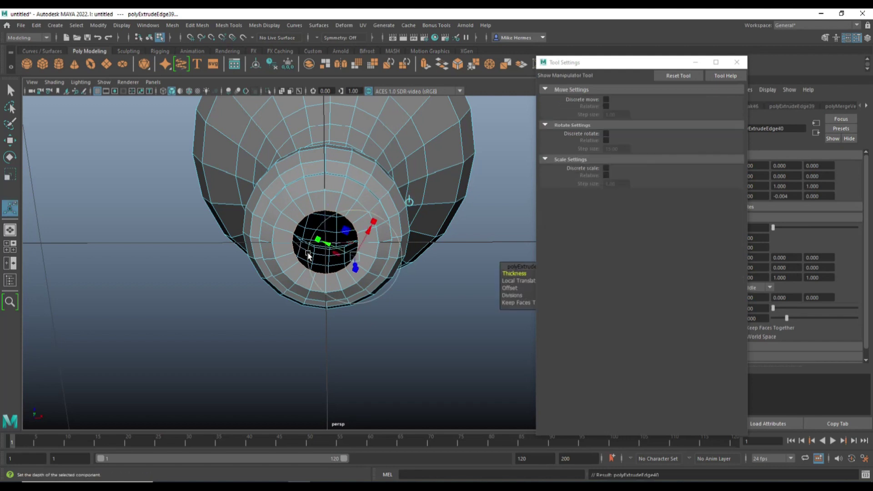
pyautogui.press('r')
pyautogui.moveTo(326, 243); pyautogui.dragTo(300, 242)
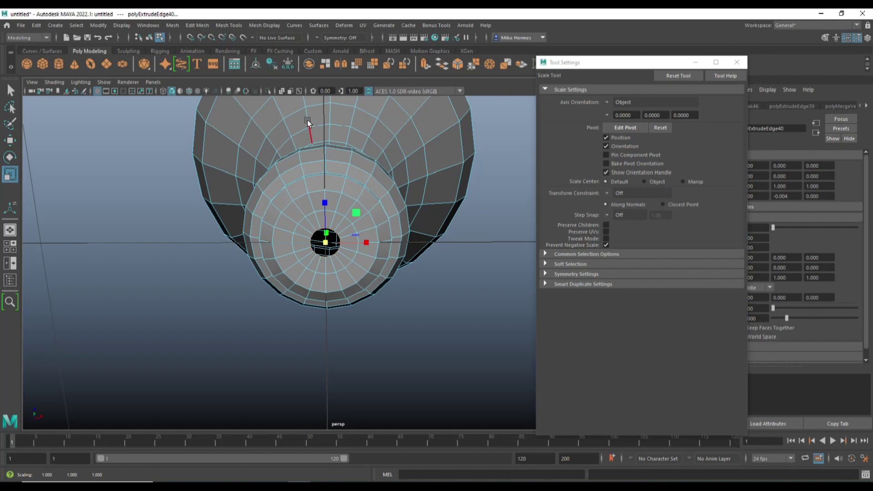
# Fill the small central hole in the amphora's foot and switch to face selection for the new cap.
pyautogui.click(173, 27)
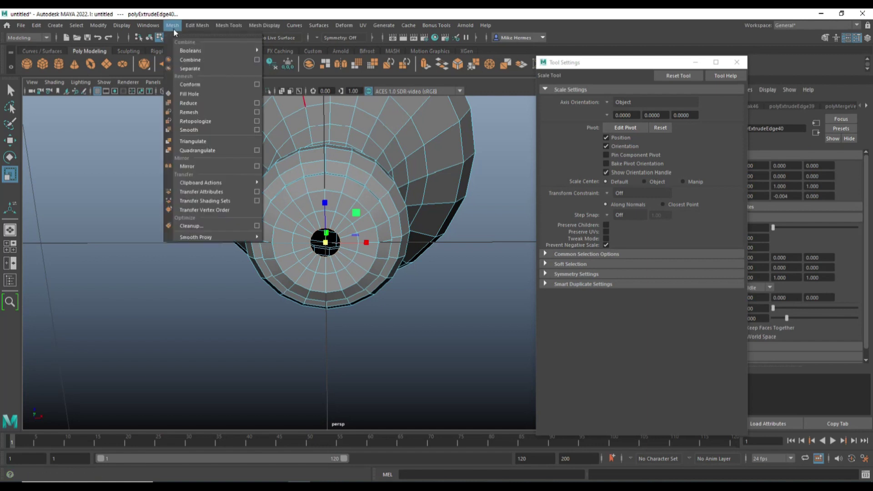
pyautogui.click(198, 95)
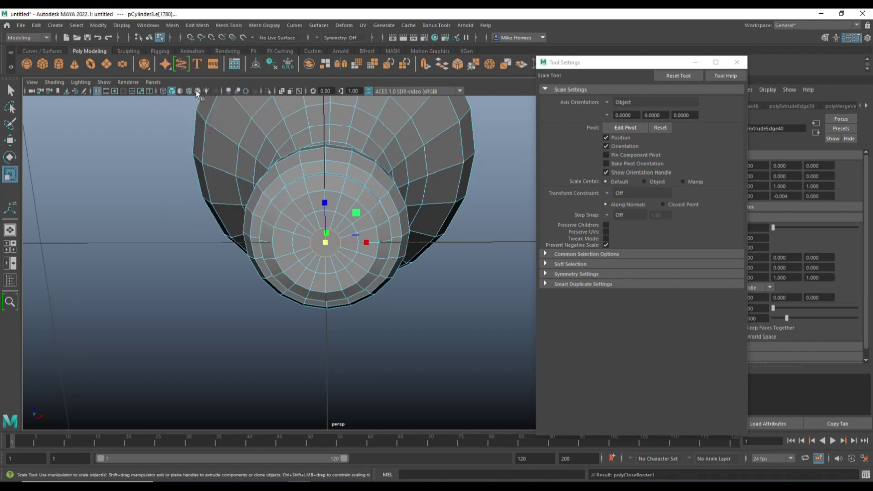
pyautogui.scroll(5, 373, 318)
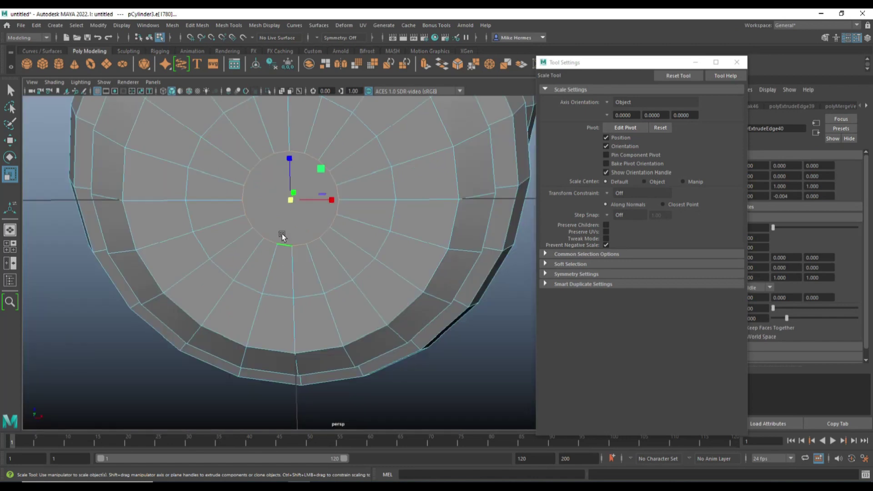
pyautogui.moveTo(270, 178); pyautogui.dragTo(274, 207, button='right')
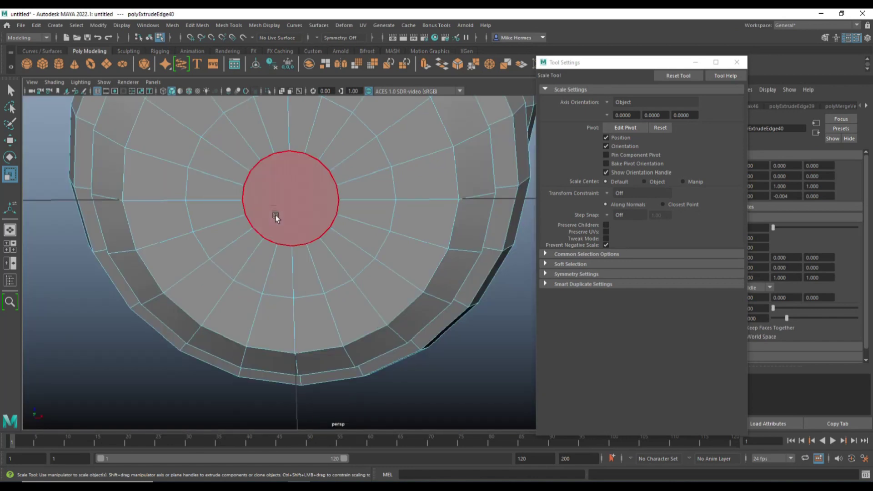
# Poke the circular cap face in the amphora's foot so its edges meet at a central vertex.
pyautogui.click(274, 214)
pyautogui.click(196, 26)
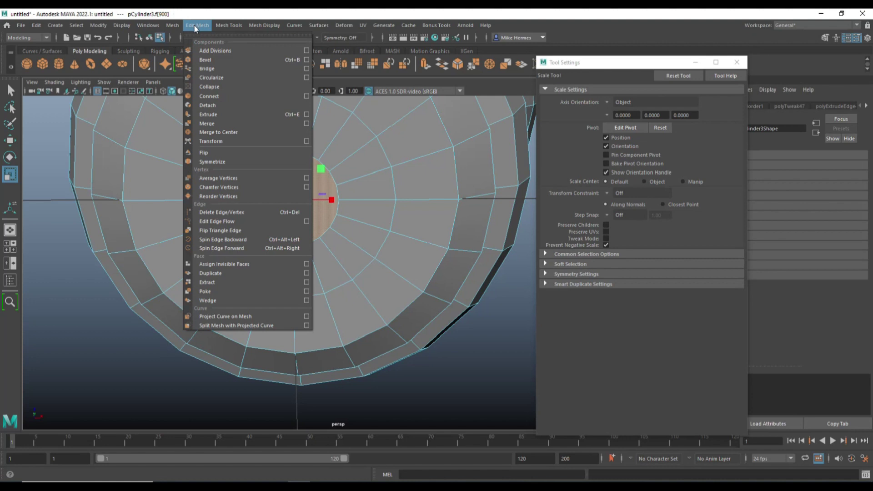
pyautogui.click(212, 291)
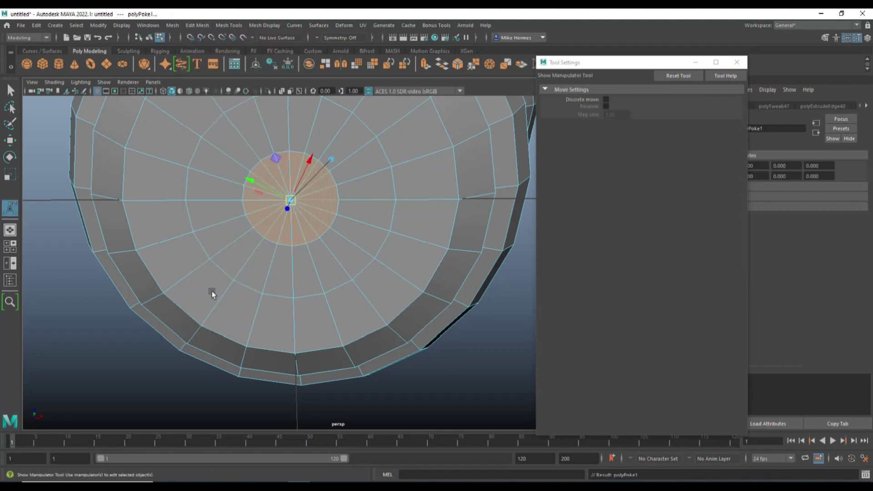
pyautogui.scroll(-5, 391, 294)
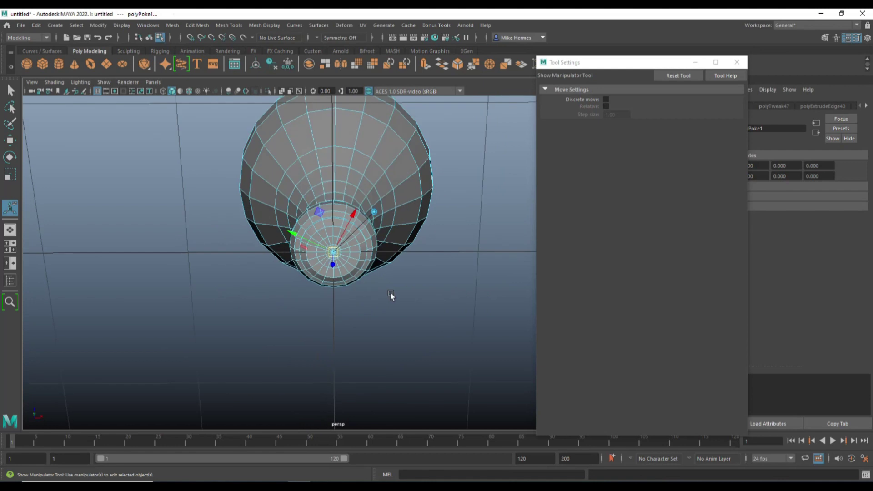
pyautogui.keyDown('alt'); pyautogui.moveTo(405, 298); pyautogui.dragTo(421, 349); pyautogui.keyUp('alt')
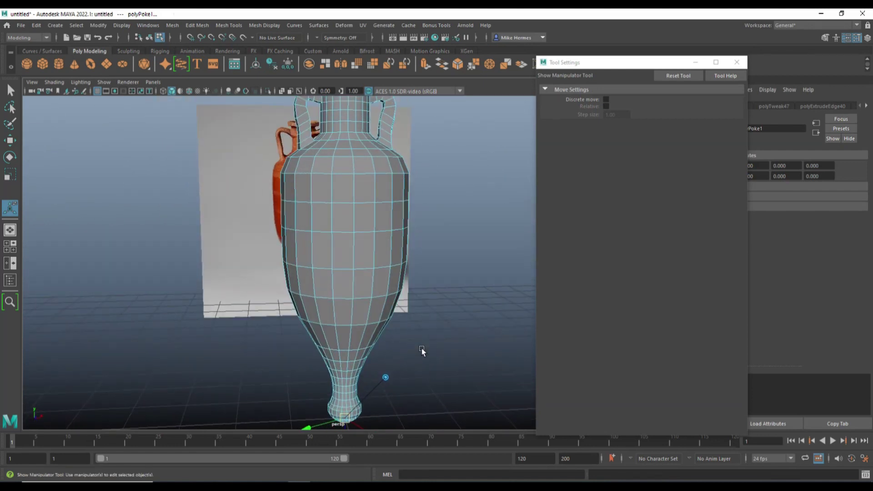
# Close the Tool Settings window and select the whole amphora in object mode.
pyautogui.click(736, 63)
pyautogui.scroll(-2, 535, 278)
pyautogui.scroll(5, 549, 298)
pyautogui.keyDown('alt'); pyautogui.moveTo(552, 268); pyautogui.dragTo(550, 291, button='middle'); pyautogui.keyUp('alt')
pyautogui.moveTo(361, 213); pyautogui.dragTo(397, 203, button='right')
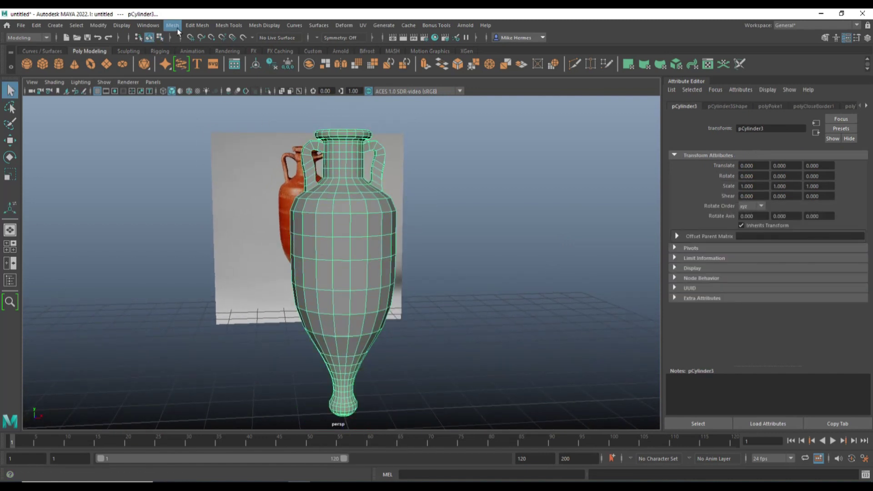
# Smooth the amphora mesh with reset Smooth options and 2 exponential division levels, and deselect it.
pyautogui.click(196, 25)
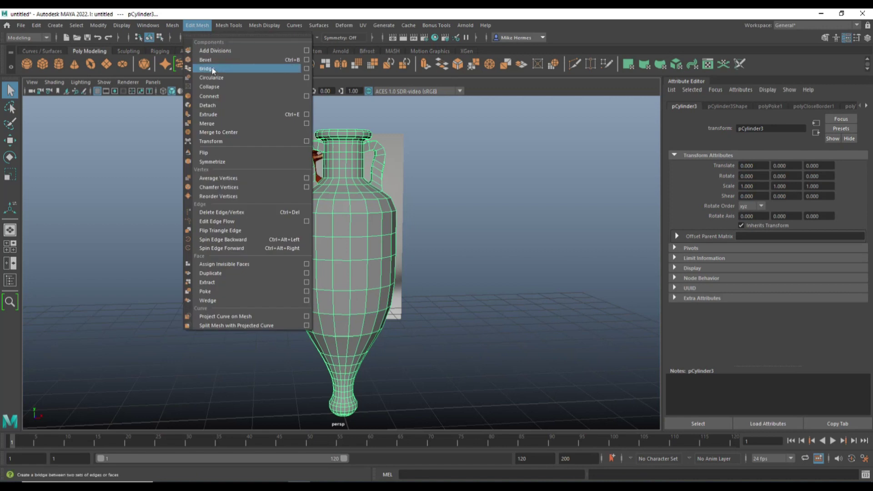
pyautogui.moveTo(172, 28)
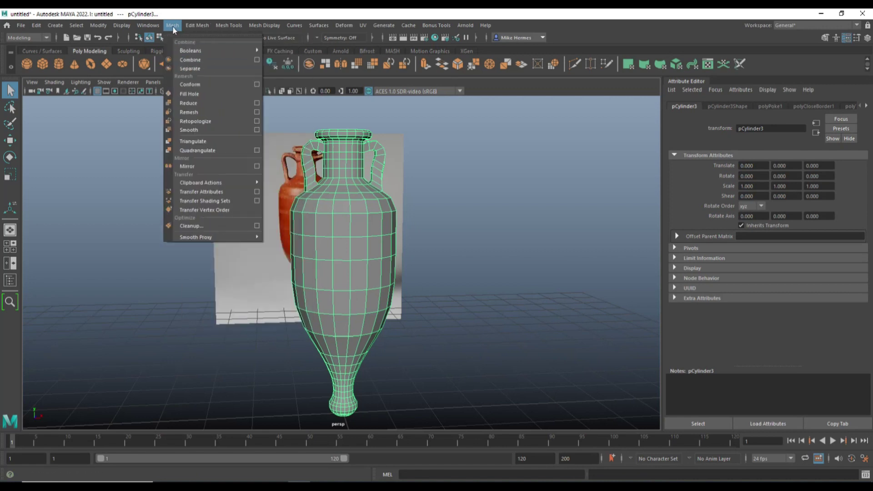
pyautogui.click(256, 130)
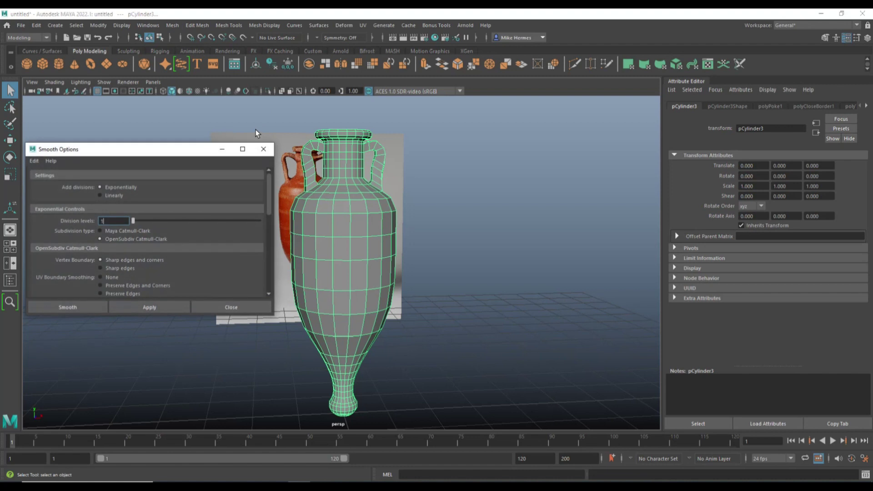
pyautogui.click(37, 161)
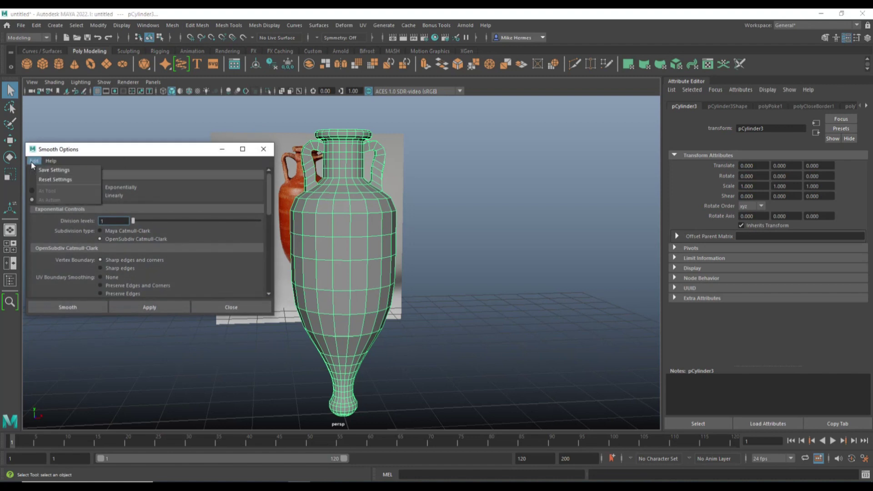
pyautogui.click(56, 180)
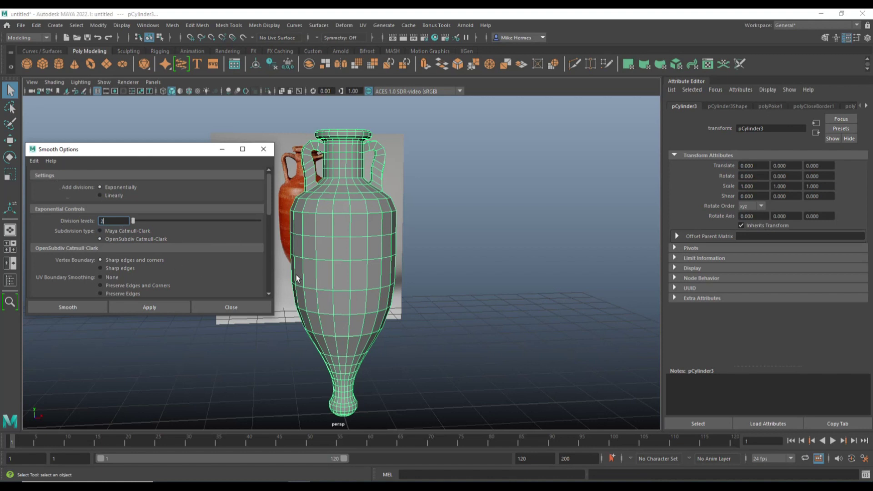
pyautogui.click(78, 309)
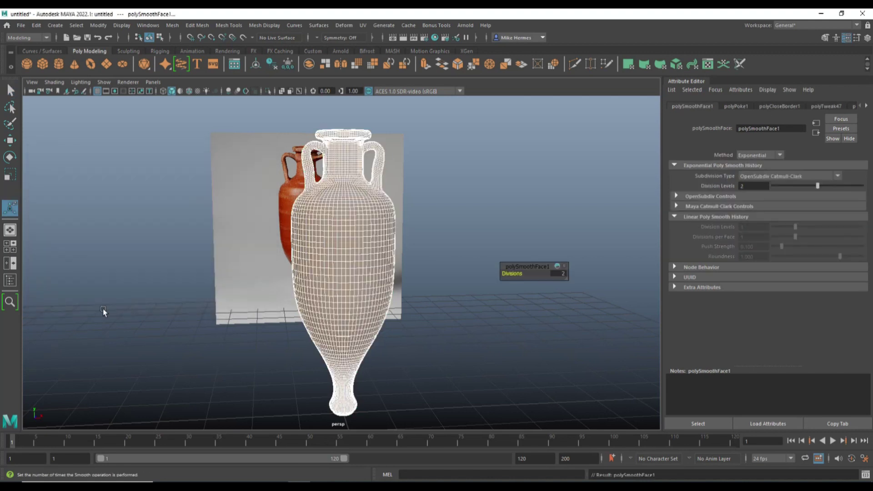
pyautogui.click(184, 346)
pyautogui.scroll(-3, 213, 349)
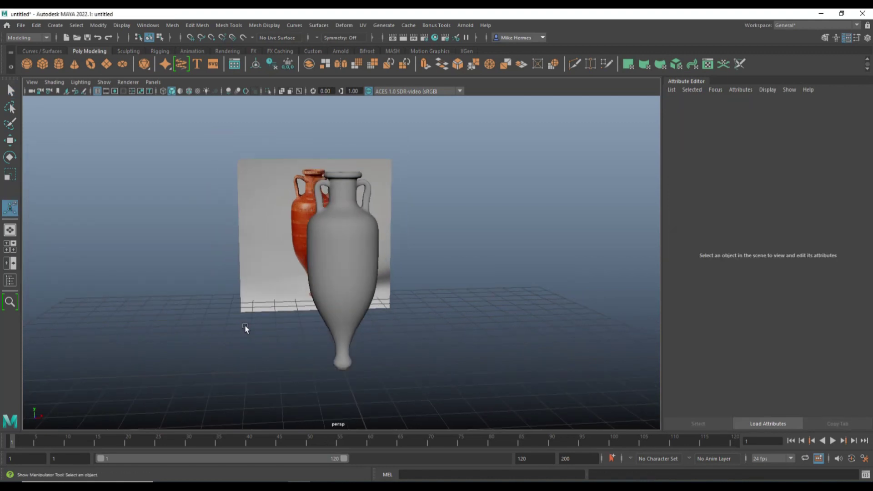
pyautogui.keyDown('alt'); pyautogui.moveTo(257, 344); pyautogui.dragTo(241, 383); pyautogui.keyUp('alt')
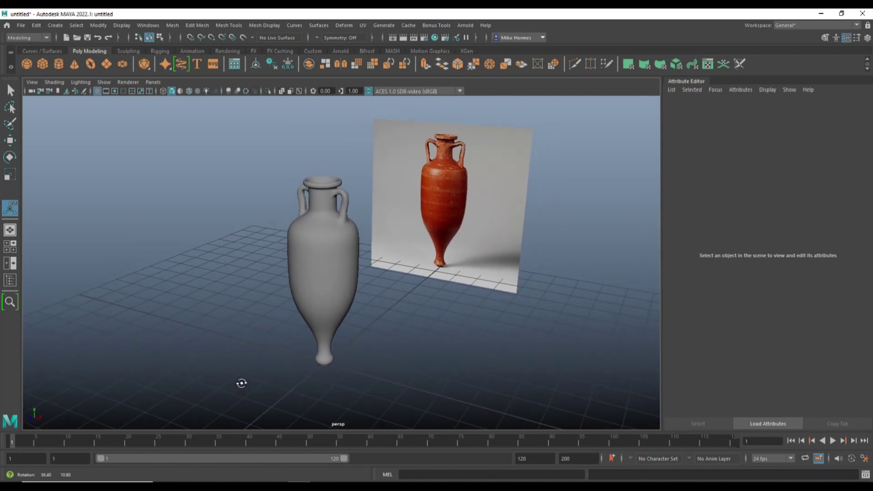